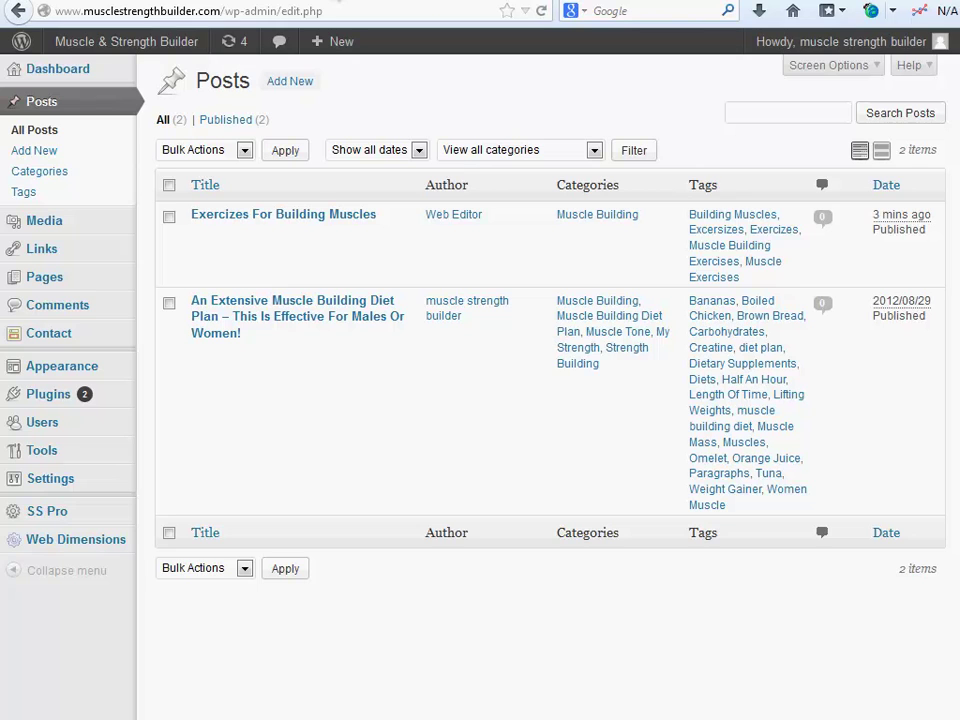
- Switch to the keyword spreadsheet in Excel, position it over the browser, and show the keyword list from its first row
{"action": "key", "text": "ctrl+t"}
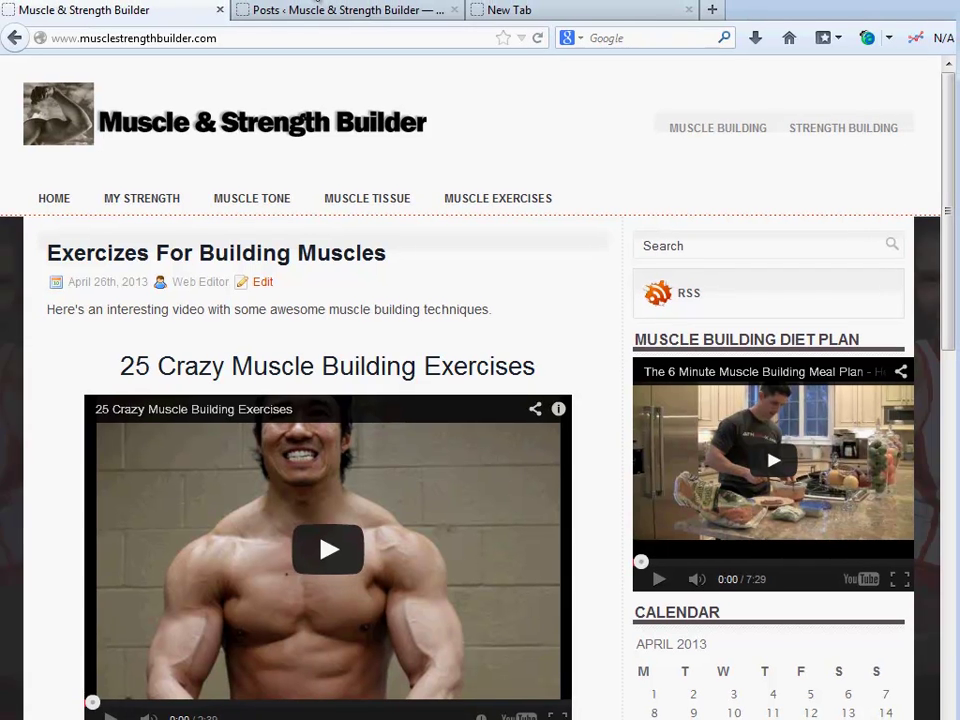
{"action": "mouse_move", "coordinate": [257, 201]}
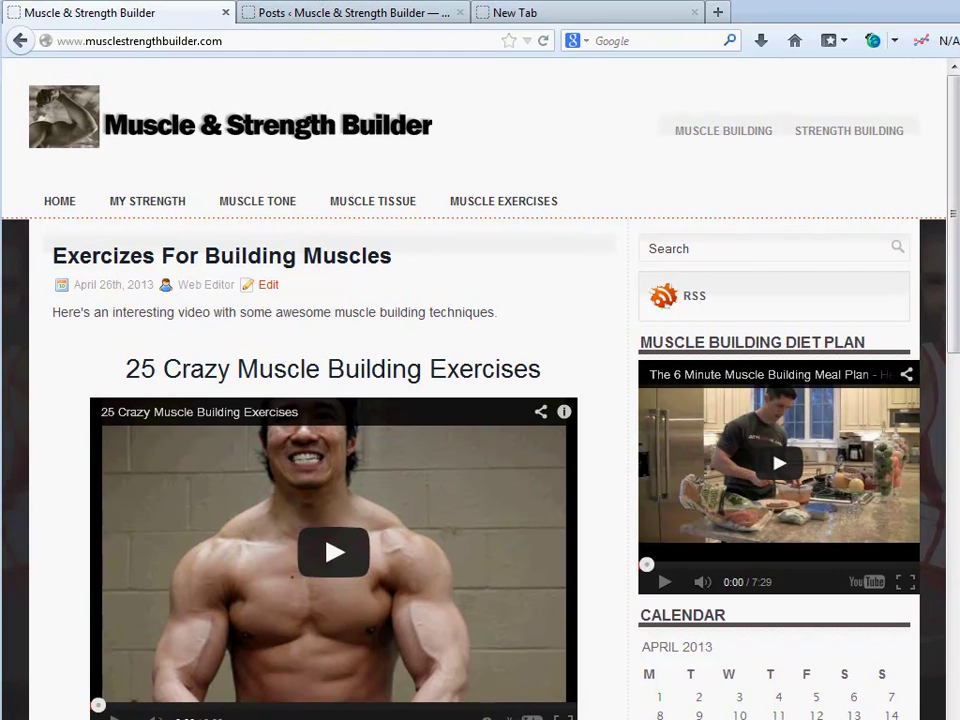
{"action": "key", "text": "alt+Tab"}
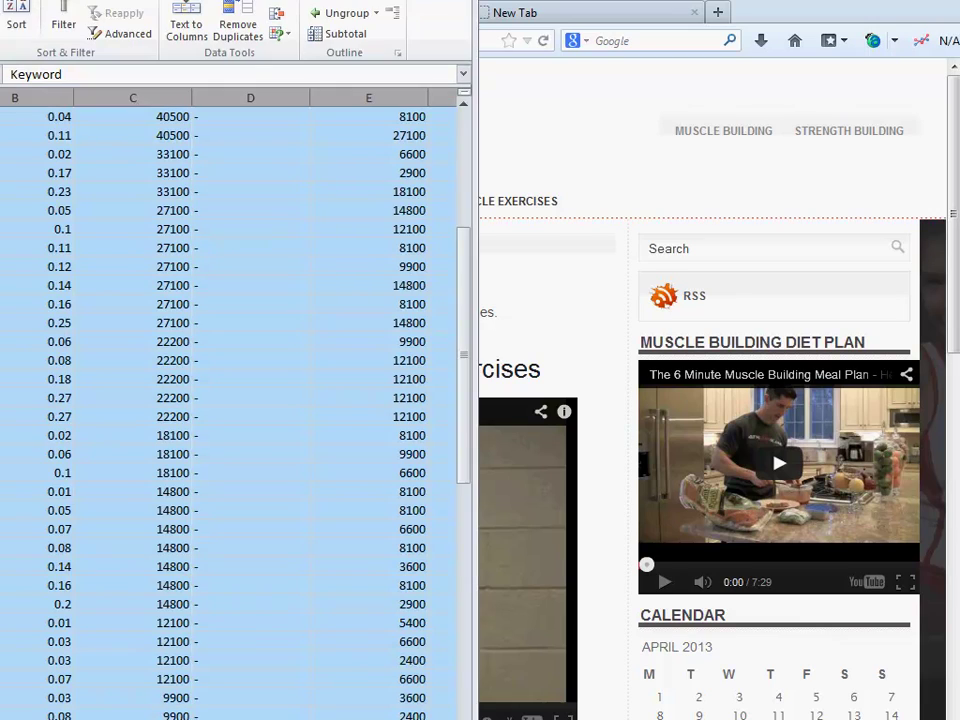
{"action": "left_click_drag", "start_coordinate": [240, 2], "coordinate": [470, 0]}
{"action": "double_click", "coordinate": [470, 0]}
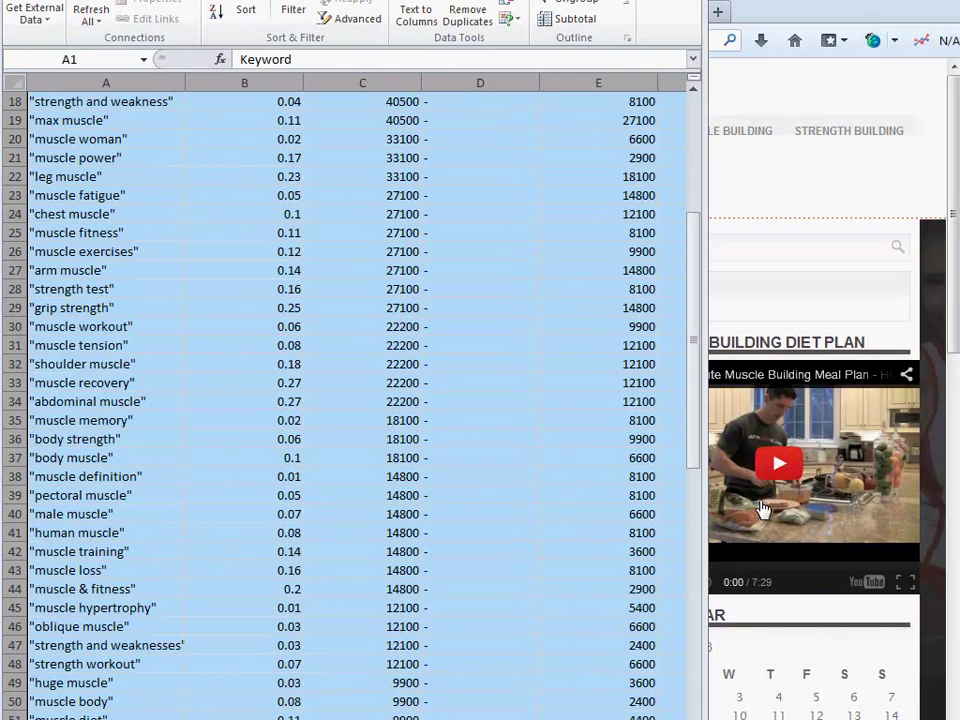
{"action": "left_click_drag", "start_coordinate": [703, 476], "coordinate": [836, 318]}
{"action": "left_click", "coordinate": [845, 468]}
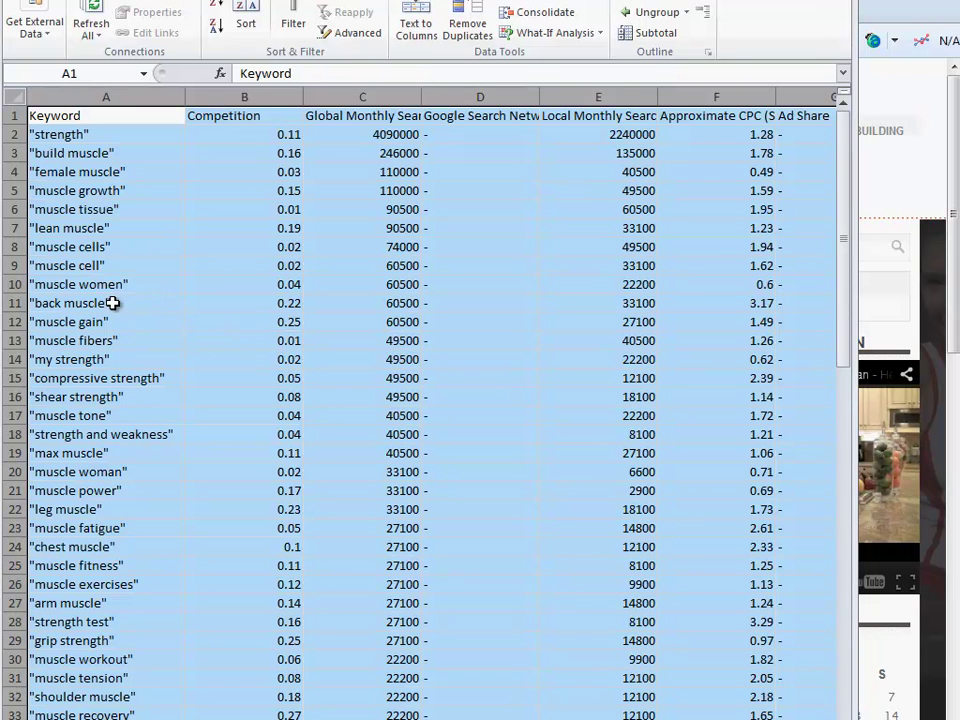
- Switch to the EditPlus keyword list and highlight the grouped outline from "muscle tone" to "strength workout"
{"action": "key", "text": "alt+Tab"}
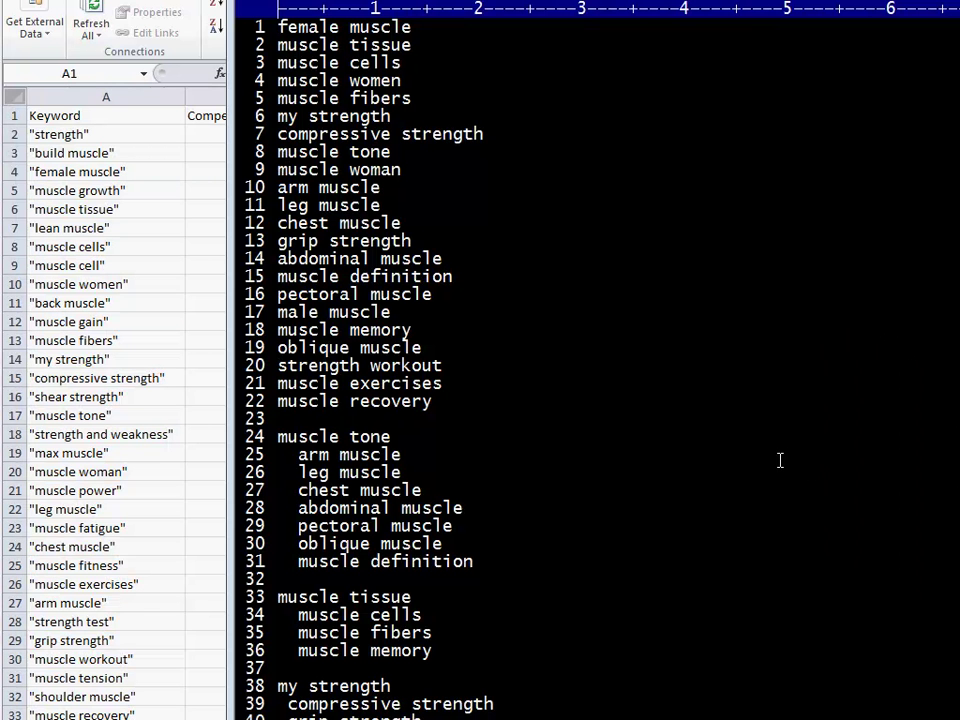
{"action": "left_click_drag", "start_coordinate": [560, 0], "coordinate": [334, 0]}
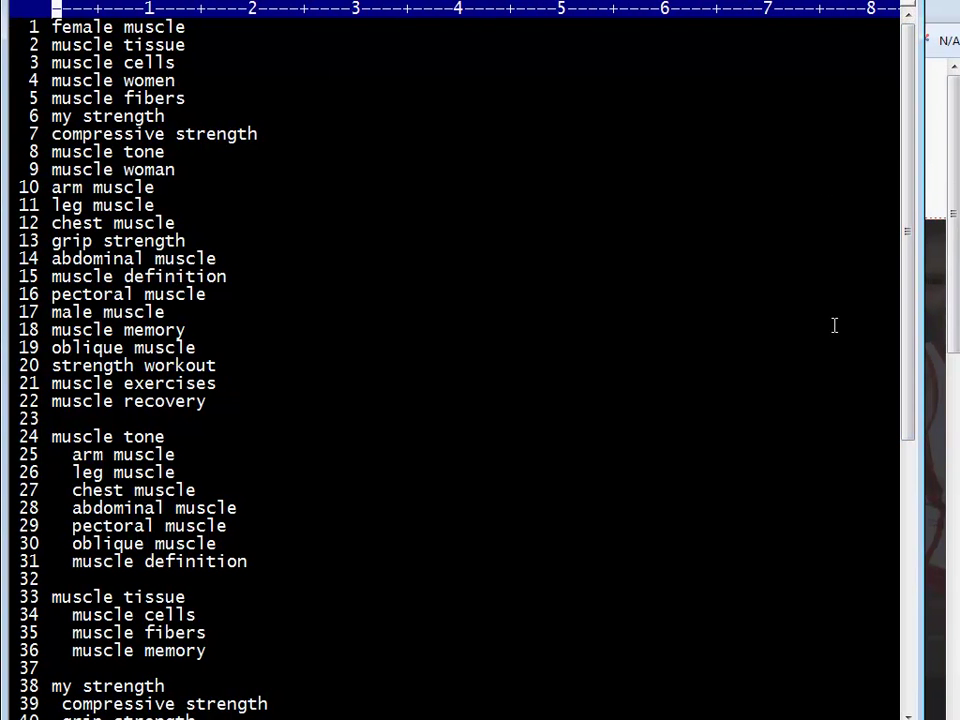
{"action": "left_click_drag", "start_coordinate": [911, 118], "coordinate": [912, 183]}
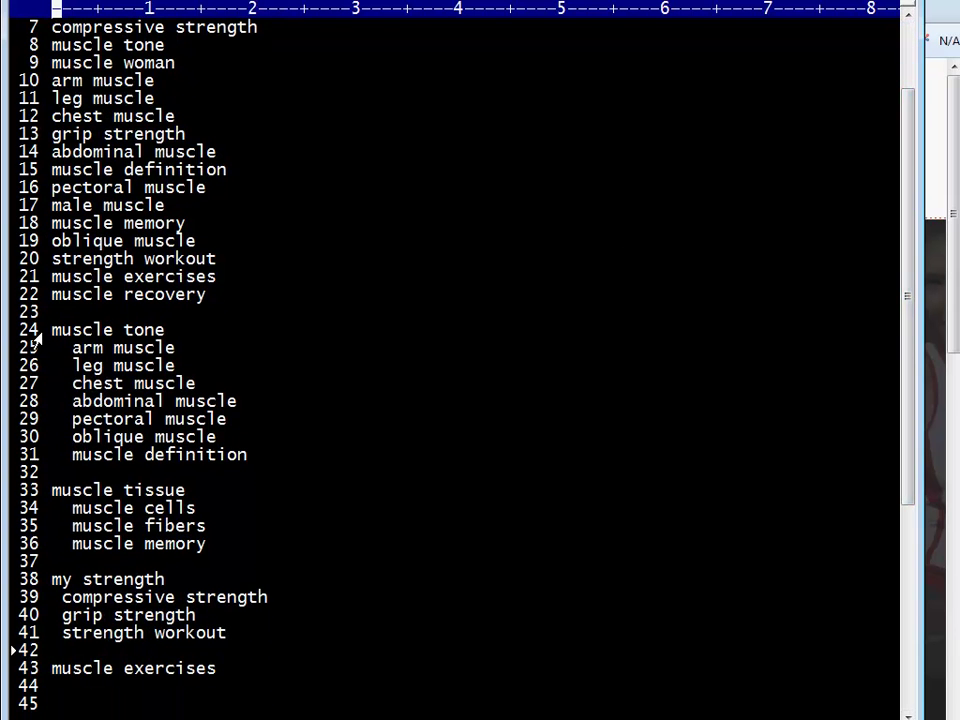
{"action": "left_click_drag", "start_coordinate": [51, 331], "coordinate": [333, 631]}
{"action": "left_click", "coordinate": [333, 631]}
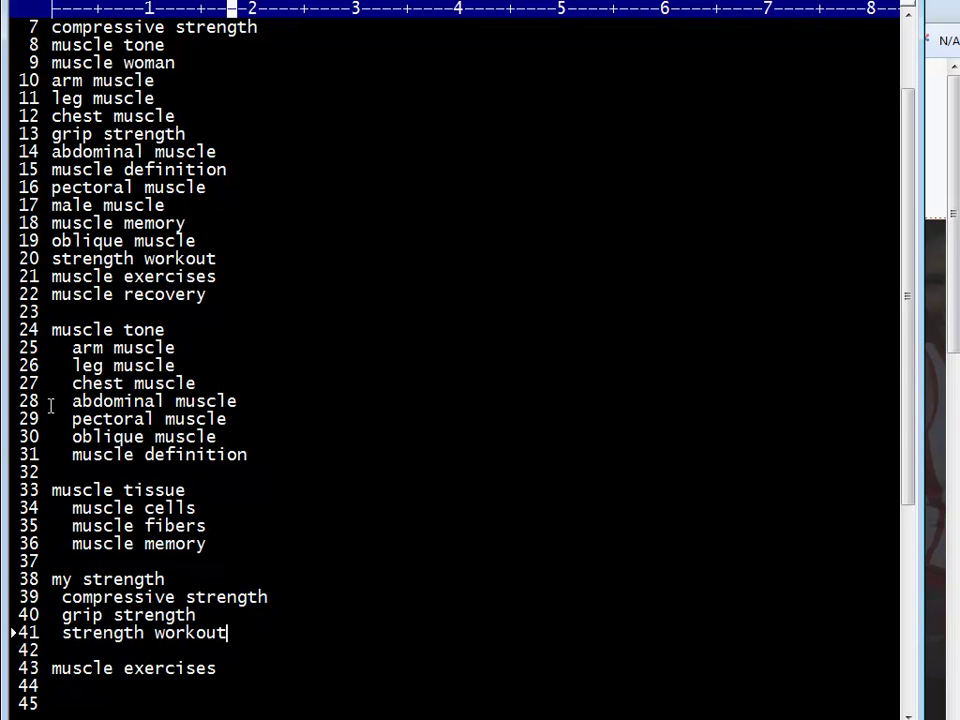
{"action": "left_click_drag", "start_coordinate": [228, 633], "coordinate": [12, 330]}
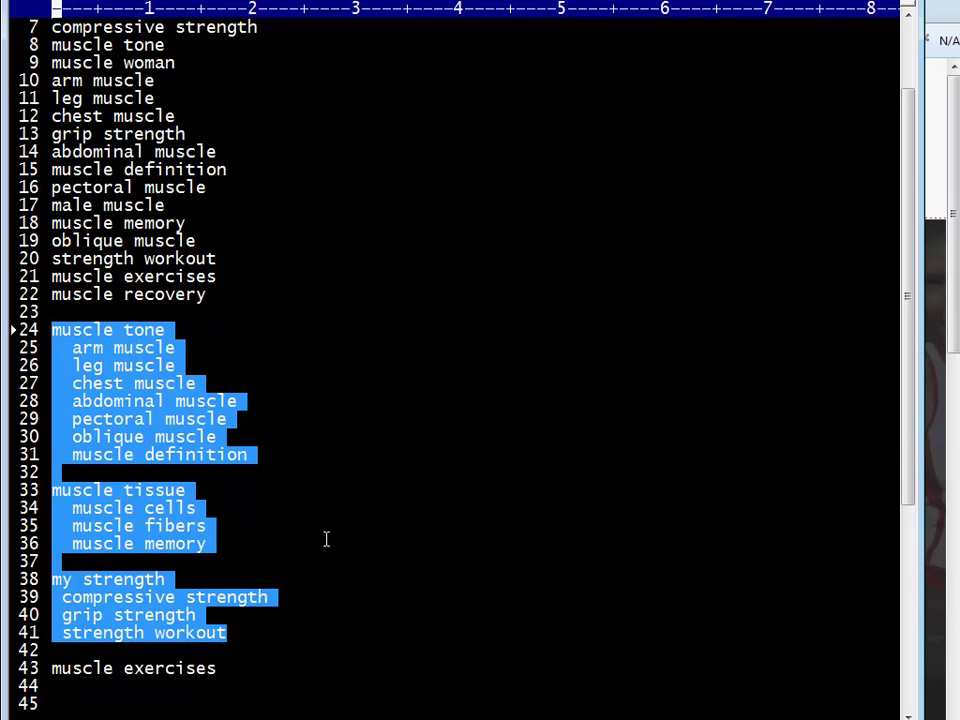
- Switch to the WordPress admin and open the post categories page
{"action": "key", "text": "alt+Tab"}
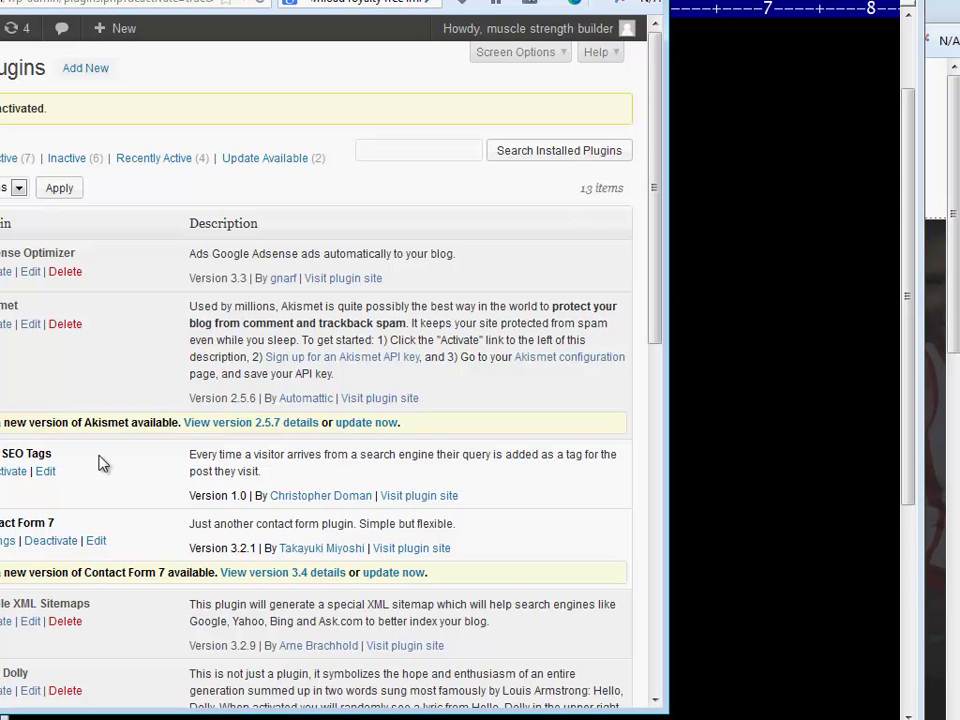
{"action": "left_click_drag", "start_coordinate": [400, 0], "coordinate": [616, 0]}
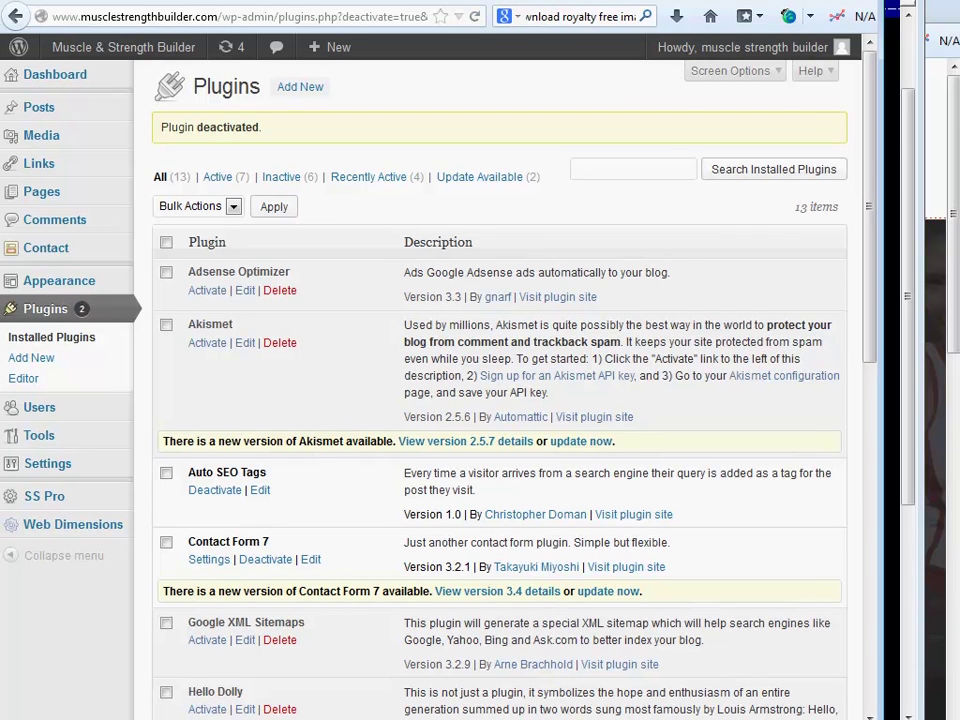
{"action": "mouse_move", "coordinate": [36, 110]}
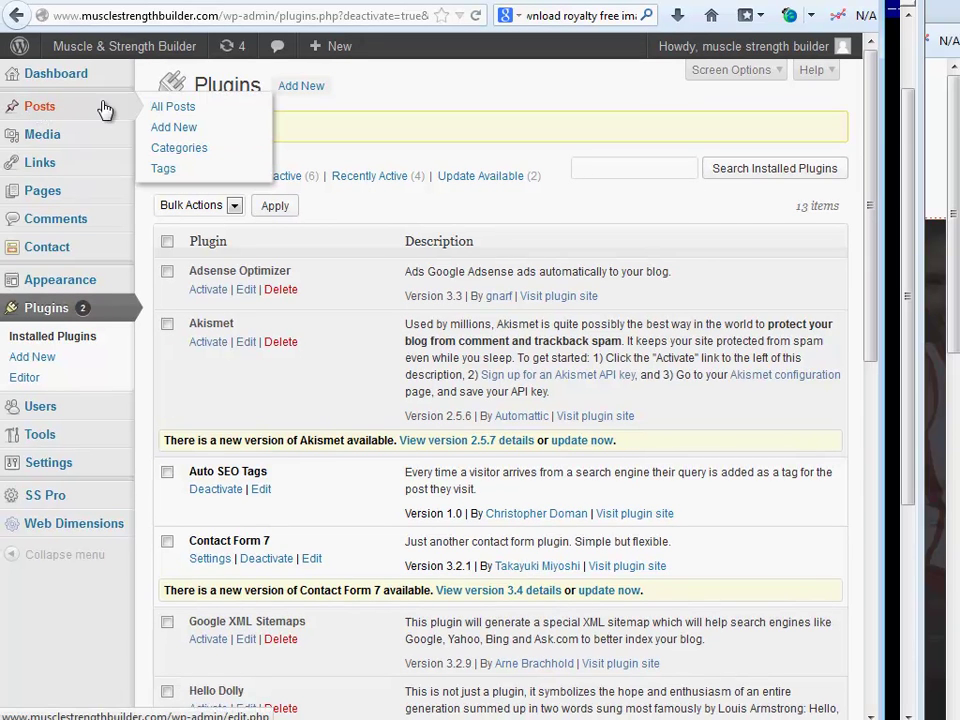
{"action": "left_click", "coordinate": [183, 149]}
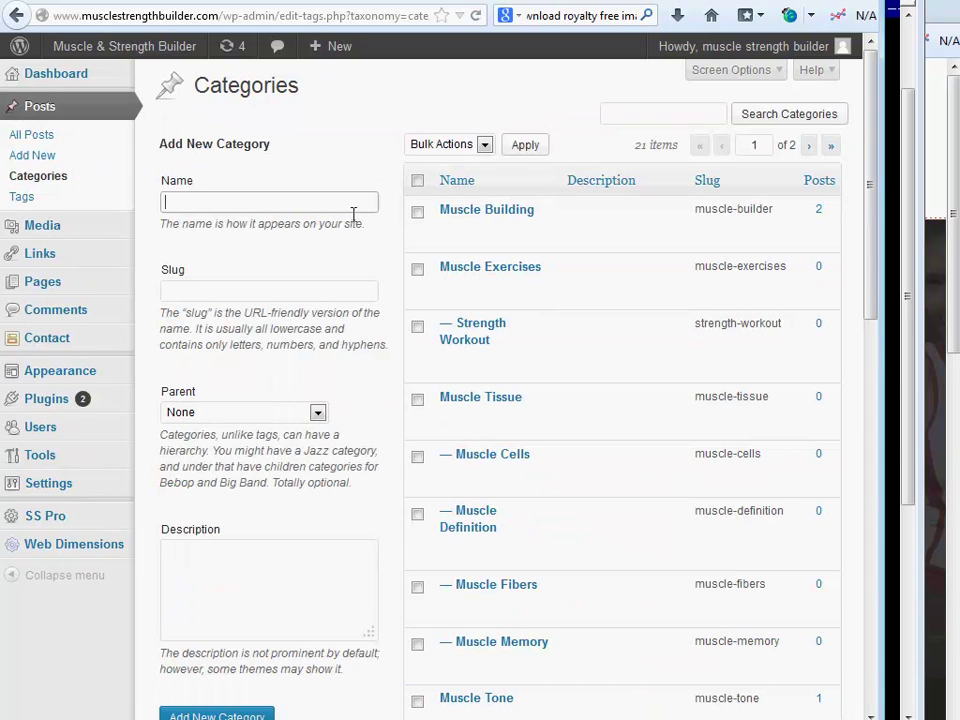
- Try sorting the categories by name, and reopen the default hierarchical category list
{"action": "left_click", "coordinate": [465, 183]}
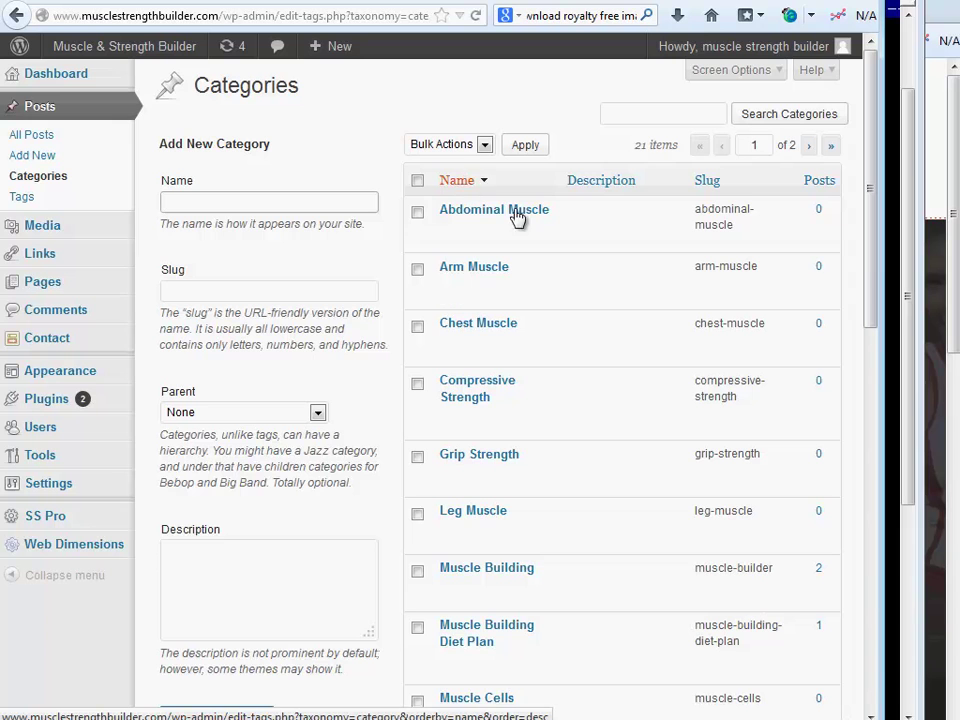
{"action": "left_click_drag", "start_coordinate": [870, 171], "coordinate": [891, 154]}
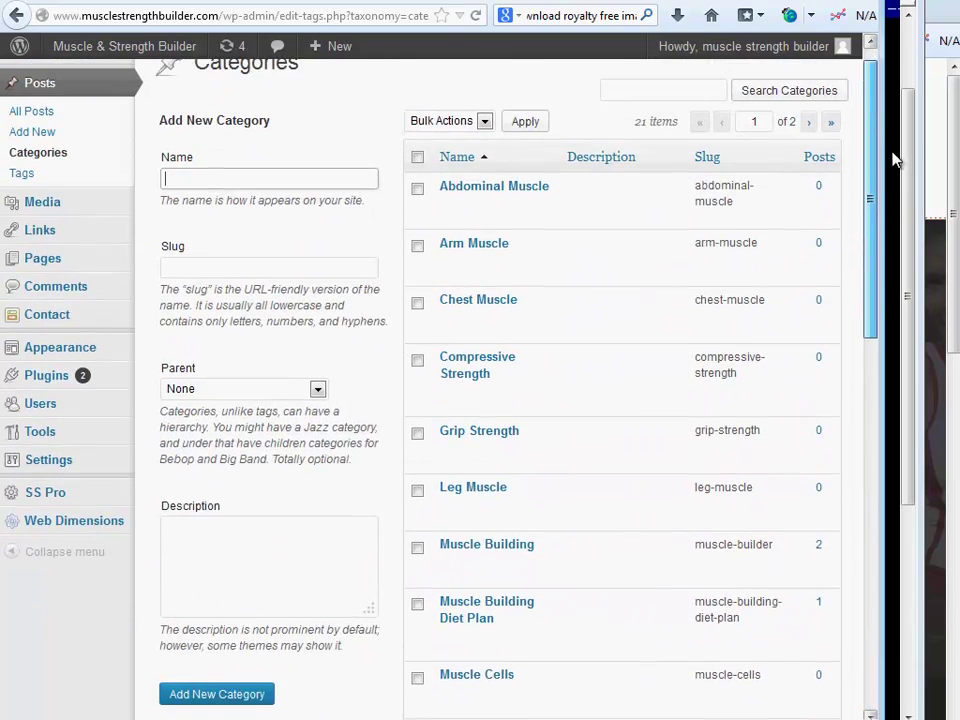
{"action": "left_click", "coordinate": [38, 180]}
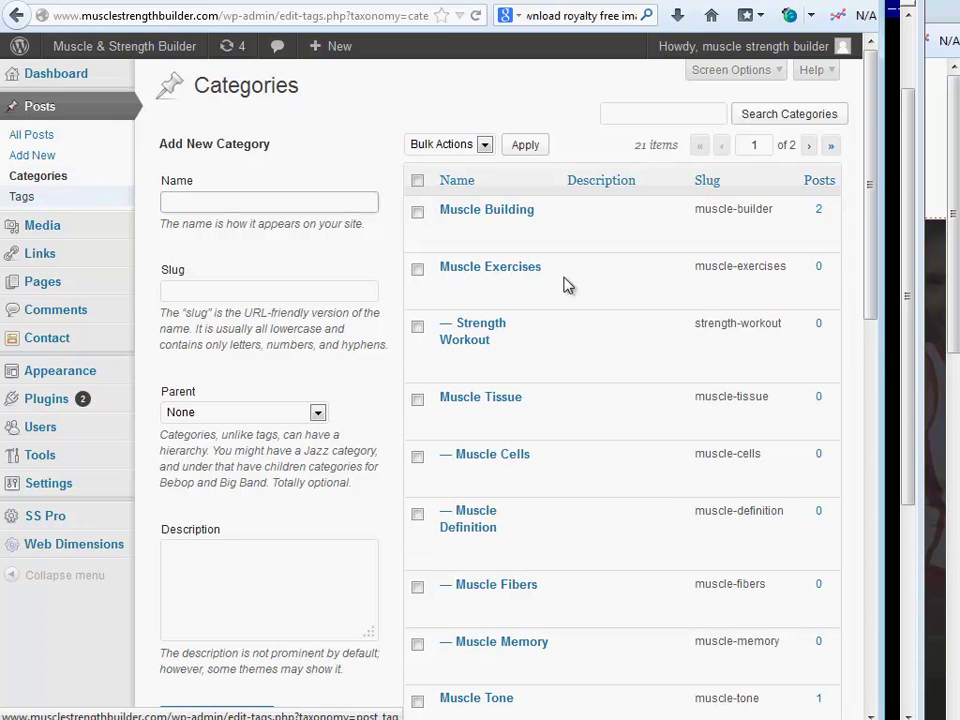
- Widen the browser window and review the parent and child categories down to the end of the list
{"action": "left_click_drag", "start_coordinate": [875, 345], "coordinate": [958, 345]}
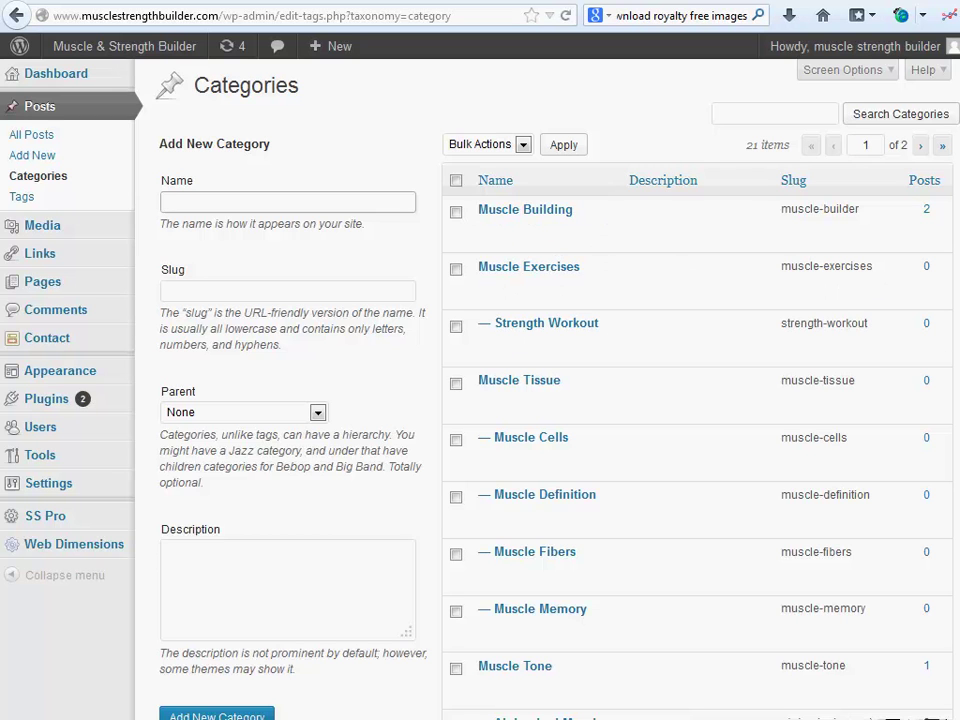
{"action": "scroll", "coordinate": [851, 358], "scroll_direction": "down", "scroll_amount": 3}
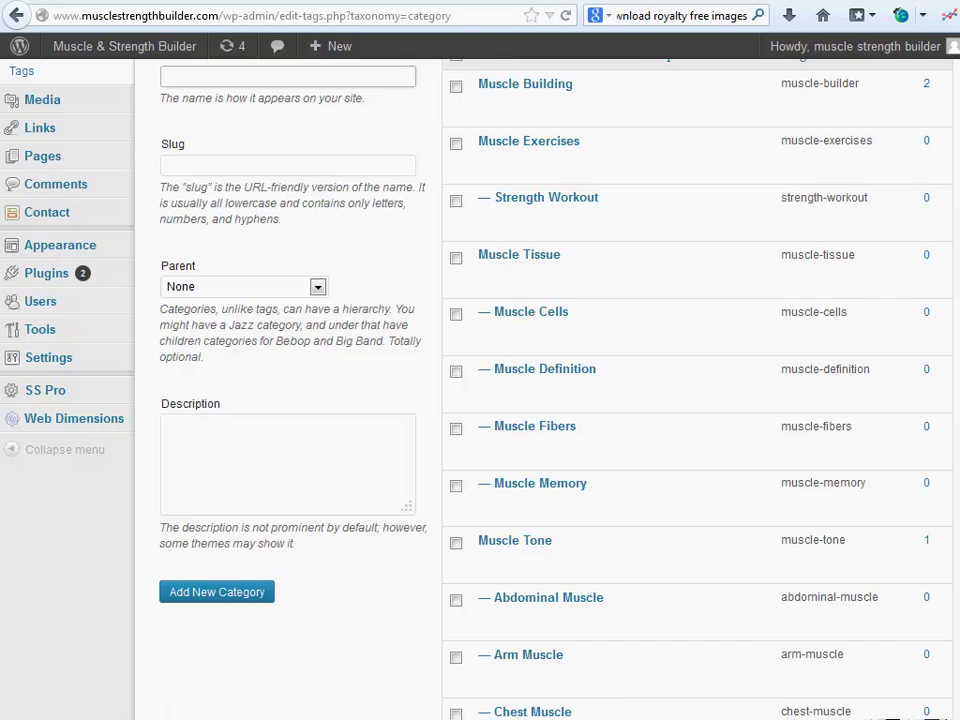
{"action": "scroll", "coordinate": [480, 400], "scroll_direction": "down", "scroll_amount": 6}
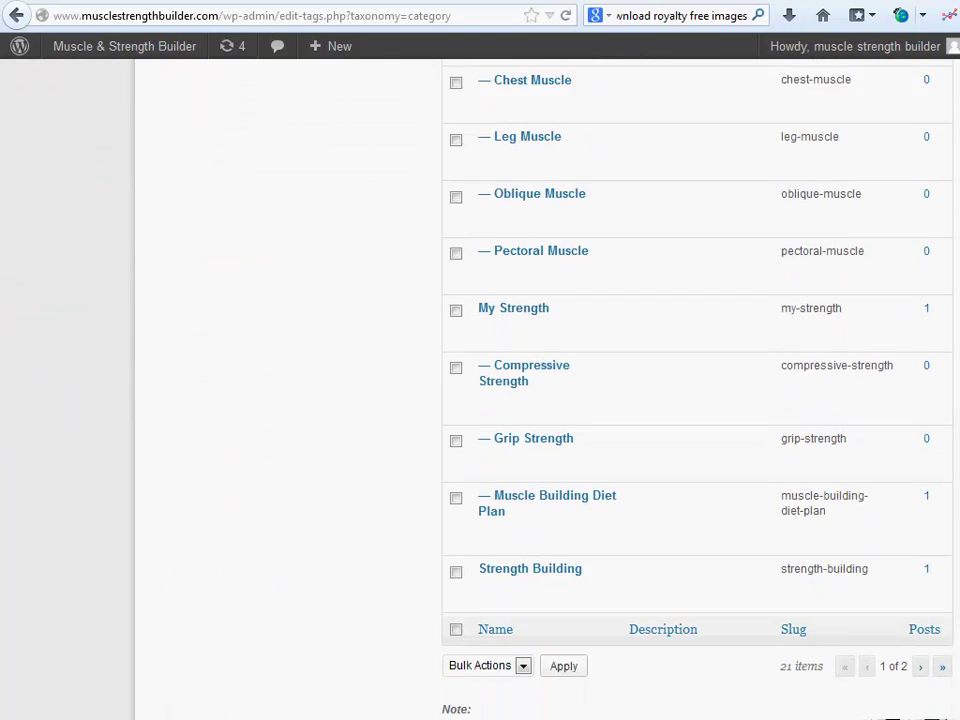
{"action": "scroll", "coordinate": [547, 390], "scroll_direction": "down", "scroll_amount": 1}
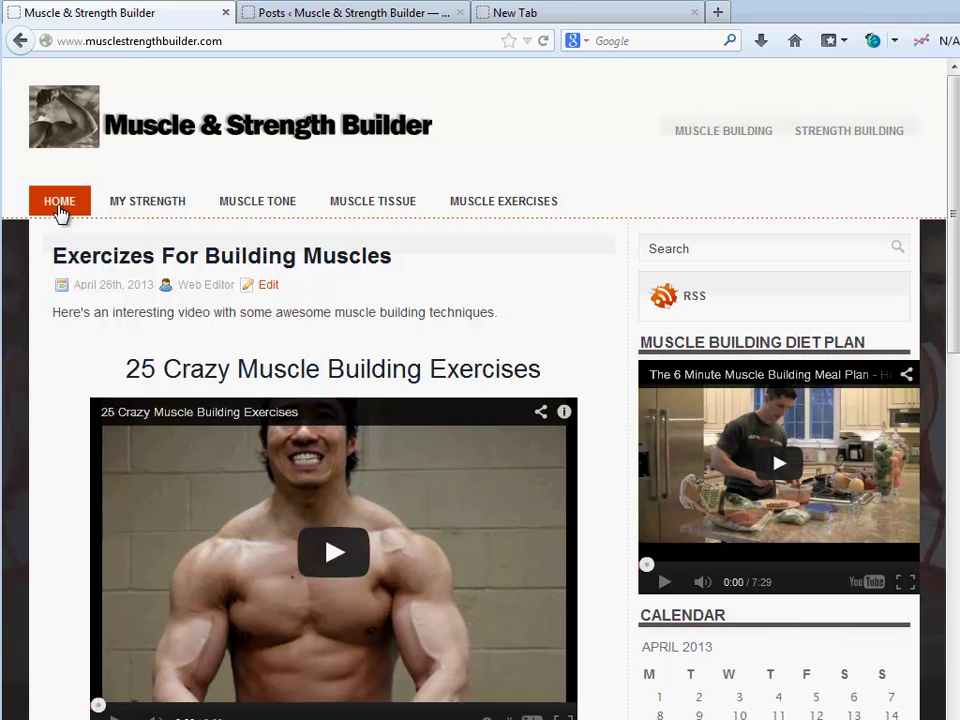
- Examine the category submenus in the site's front-page navigation, including My Strength, Muscle Tone and Muscle Tissue
{"action": "mouse_move", "coordinate": [130, 213]}
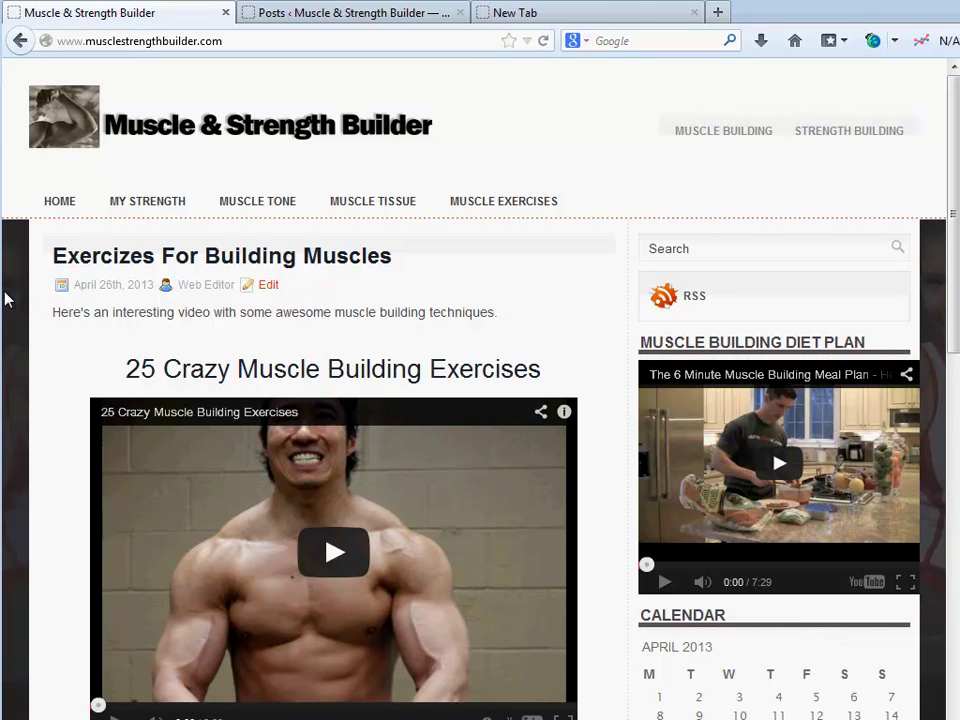
{"action": "mouse_move", "coordinate": [148, 204]}
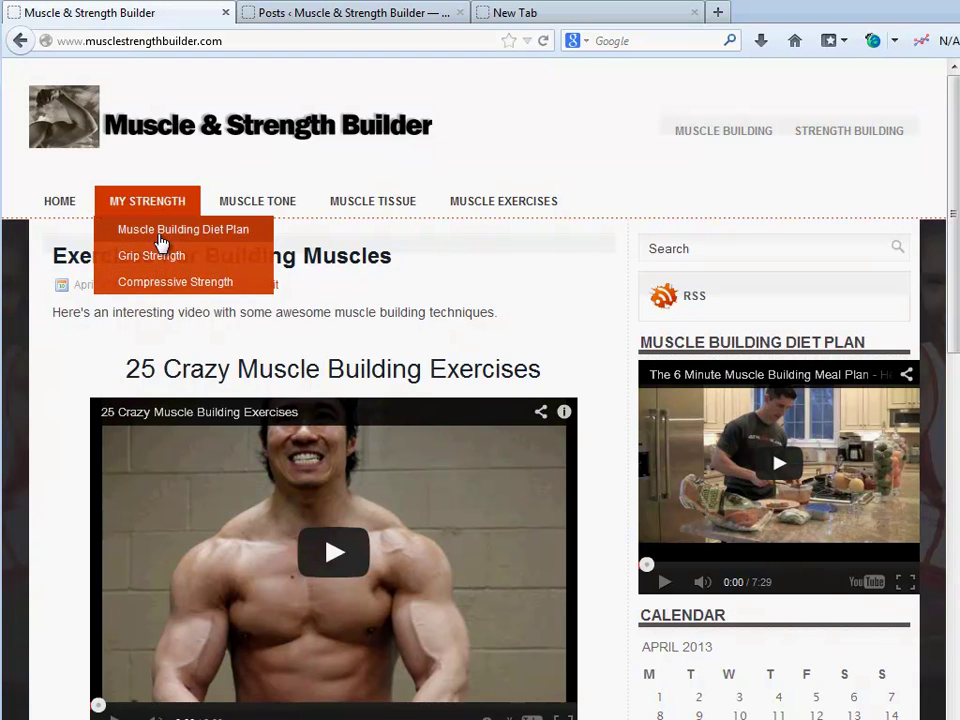
{"action": "mouse_move", "coordinate": [236, 206]}
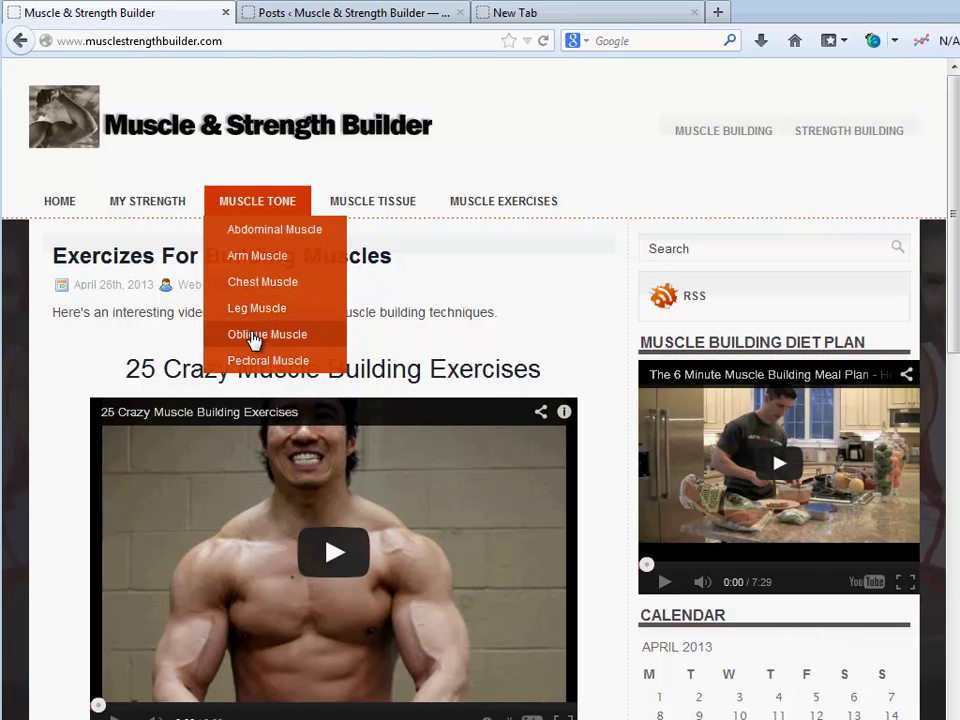
{"action": "mouse_move", "coordinate": [370, 205]}
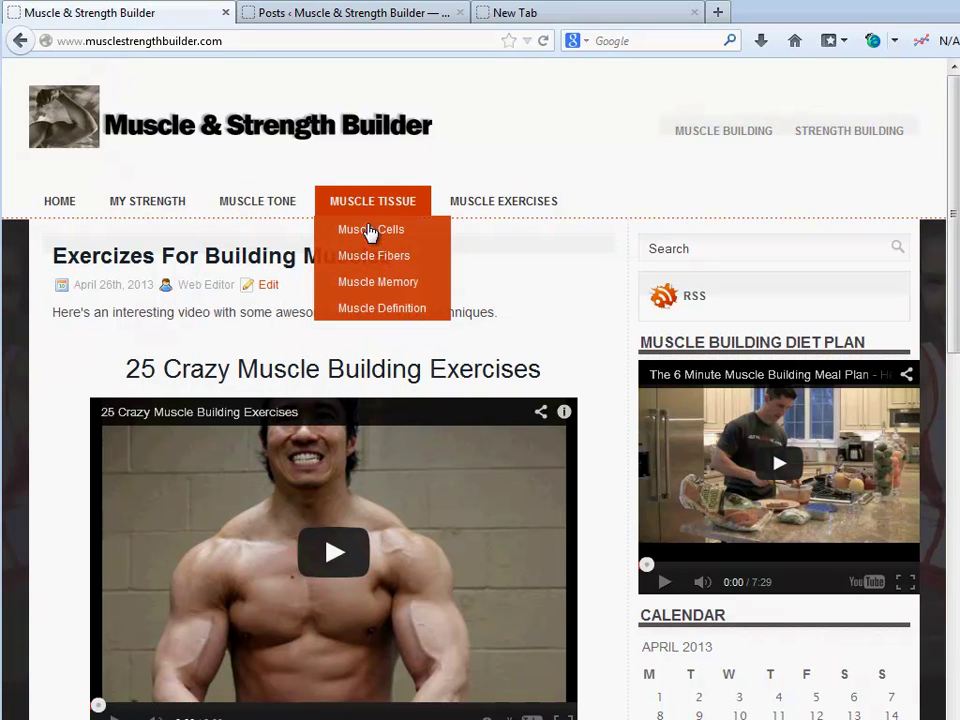
{"action": "mouse_move", "coordinate": [452, 200]}
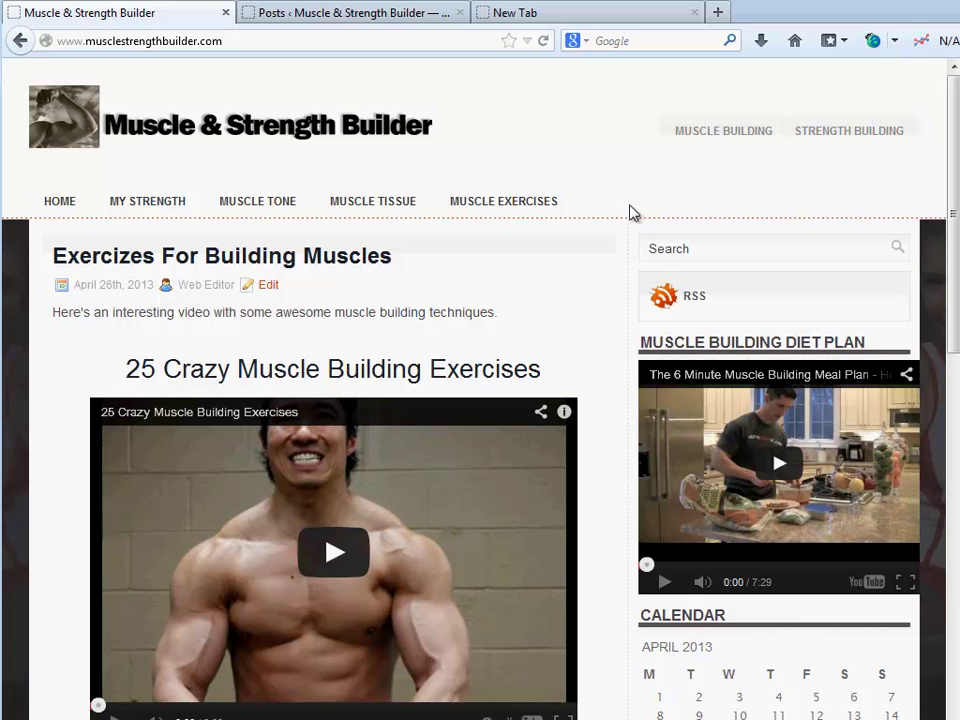
- Open the home page's HTML source and copy the code through the closing html tag
{"action": "right_click", "coordinate": [492, 118]}
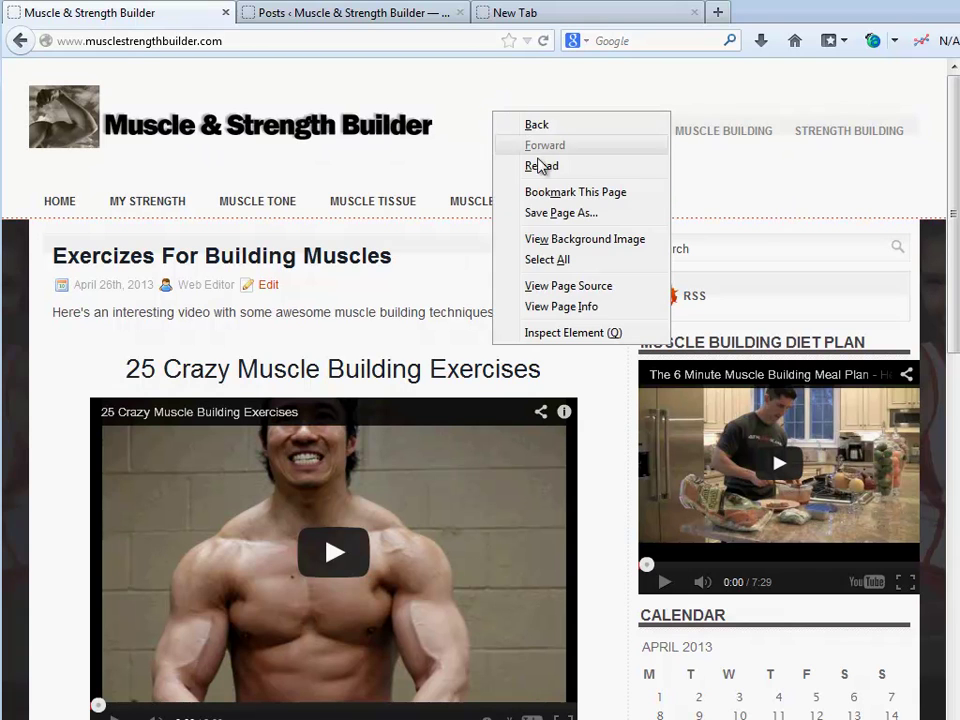
{"action": "left_click", "coordinate": [548, 290]}
{"action": "left_click_drag", "start_coordinate": [221, 45], "coordinate": [427, 1]}
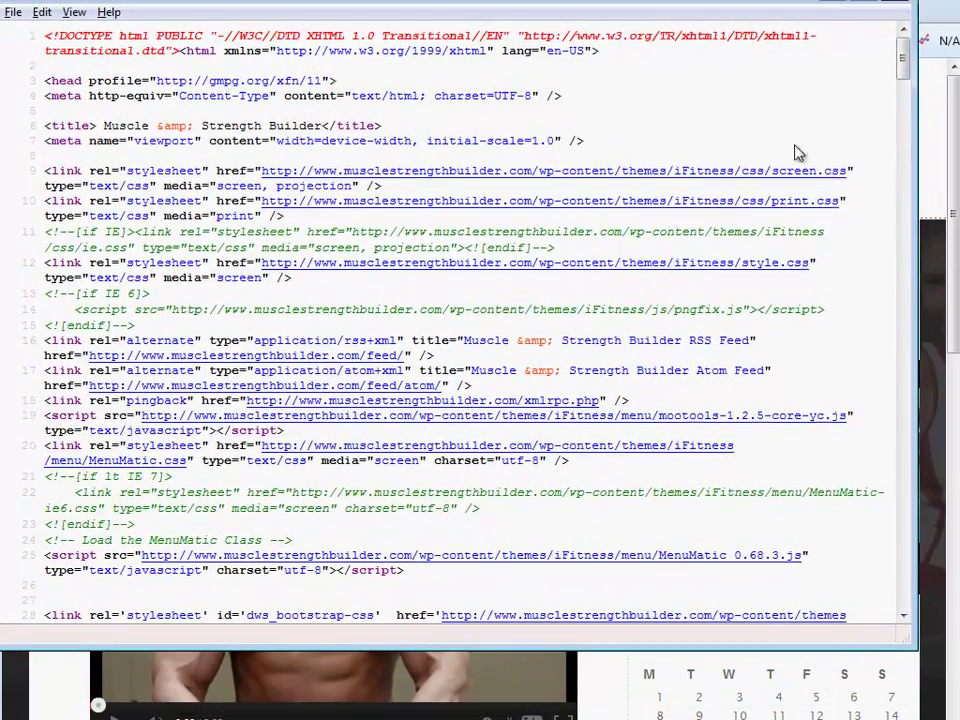
{"action": "left_click_drag", "start_coordinate": [903, 68], "coordinate": [904, 132]}
{"action": "left_click_drag", "start_coordinate": [45, 252], "coordinate": [306, 717]}
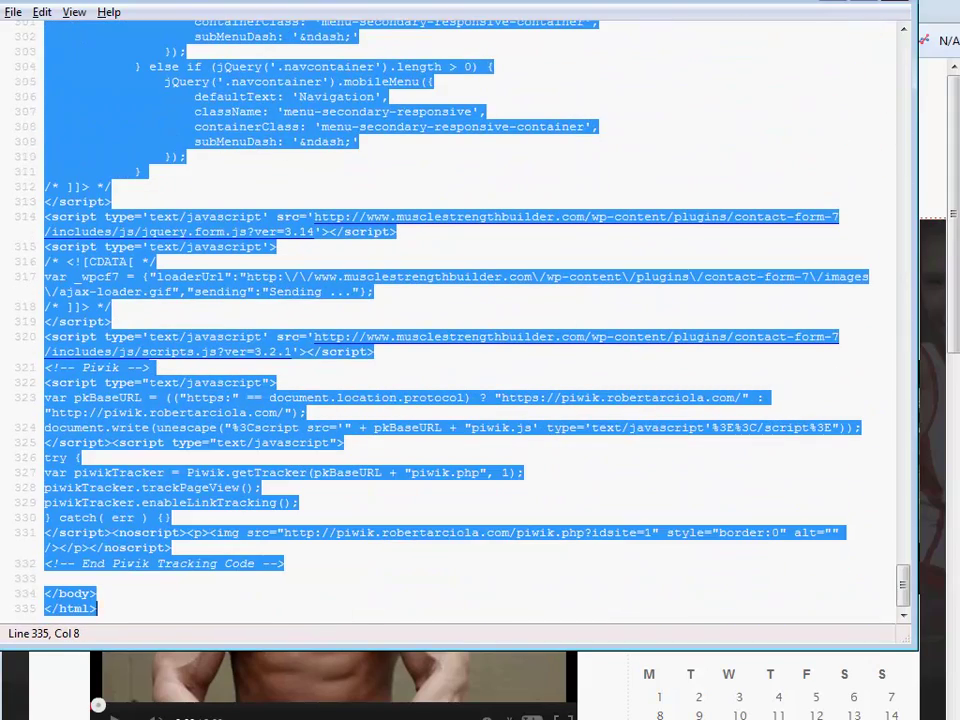
- Create a new HTML page in EditPlus and replace its template code from the body tag onward with the copied source
{"action": "key", "text": "alt+Tab"}
{"action": "left_click", "coordinate": [35, 7]}
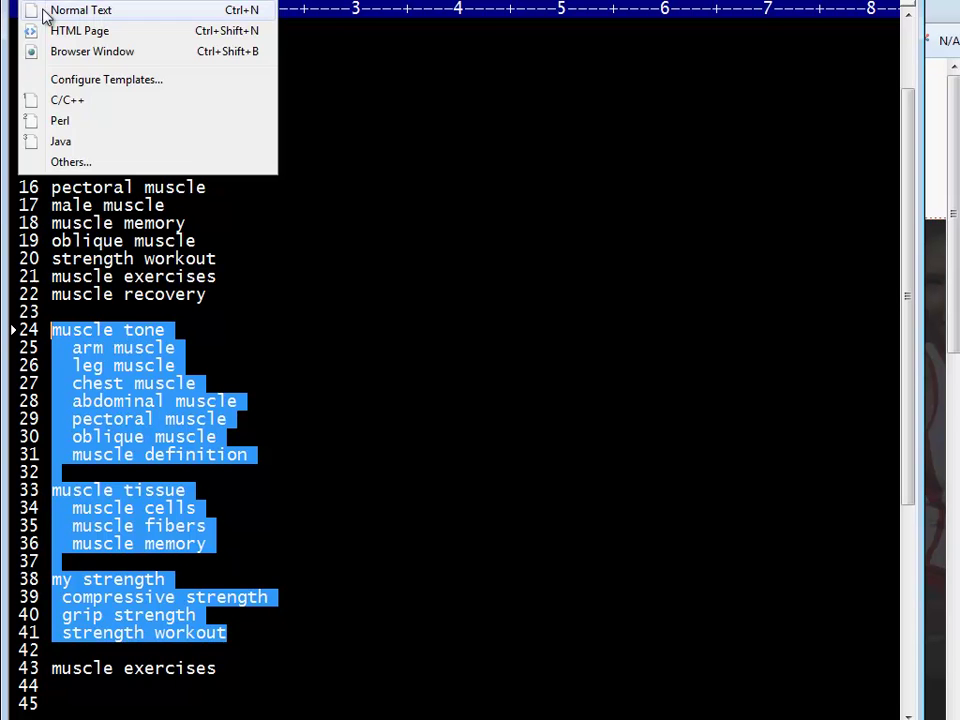
{"action": "left_click", "coordinate": [46, 30]}
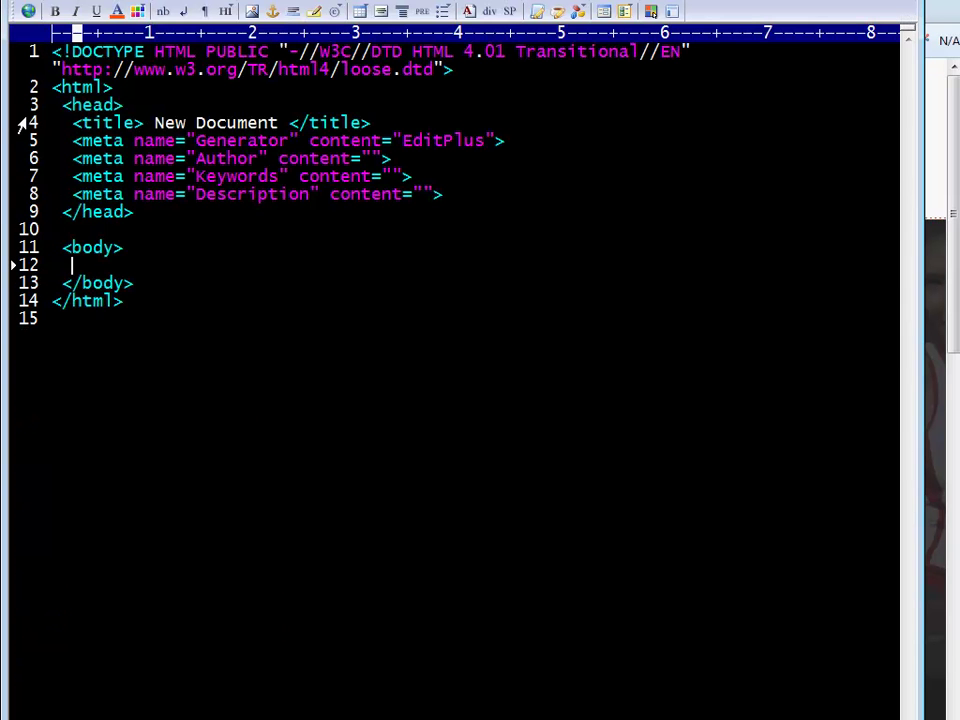
{"action": "left_click_drag", "start_coordinate": [40, 253], "coordinate": [26, 317]}
{"action": "key", "text": "ctrl+v"}
- Preview the pasted page, decline to continue running scripts at each script error, and examine its navigation links and content order
{"action": "left_click", "coordinate": [28, 11]}
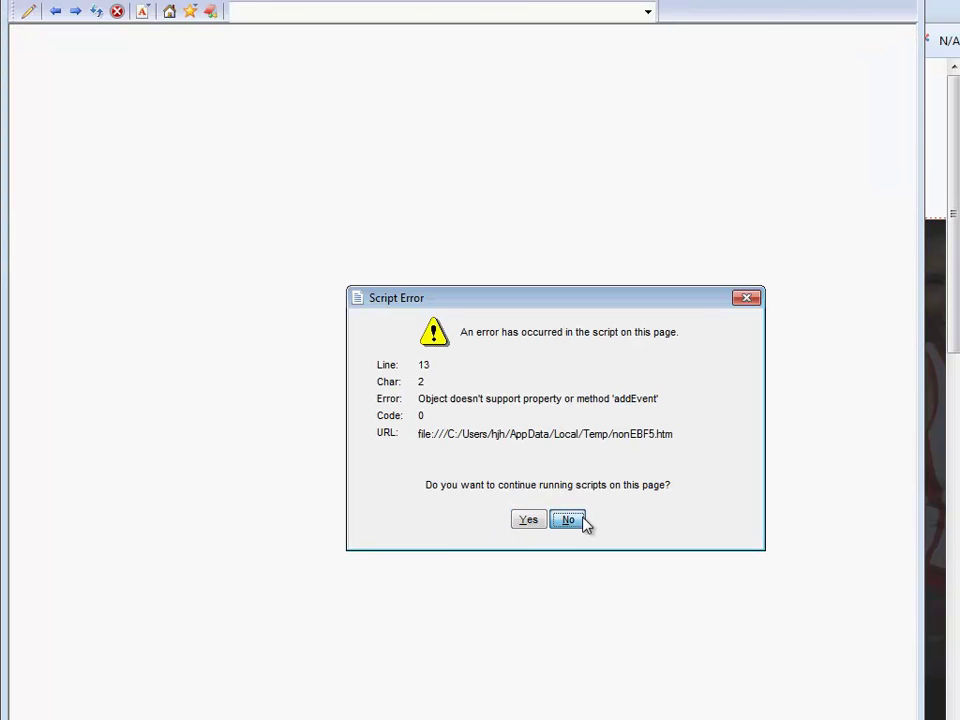
{"action": "left_click", "coordinate": [568, 520]}
{"action": "left_click", "coordinate": [572, 520]}
{"action": "left_click", "coordinate": [572, 520]}
{"action": "left_click", "coordinate": [572, 520]}
{"action": "left_click", "coordinate": [570, 520]}
{"action": "left_click", "coordinate": [570, 520]}
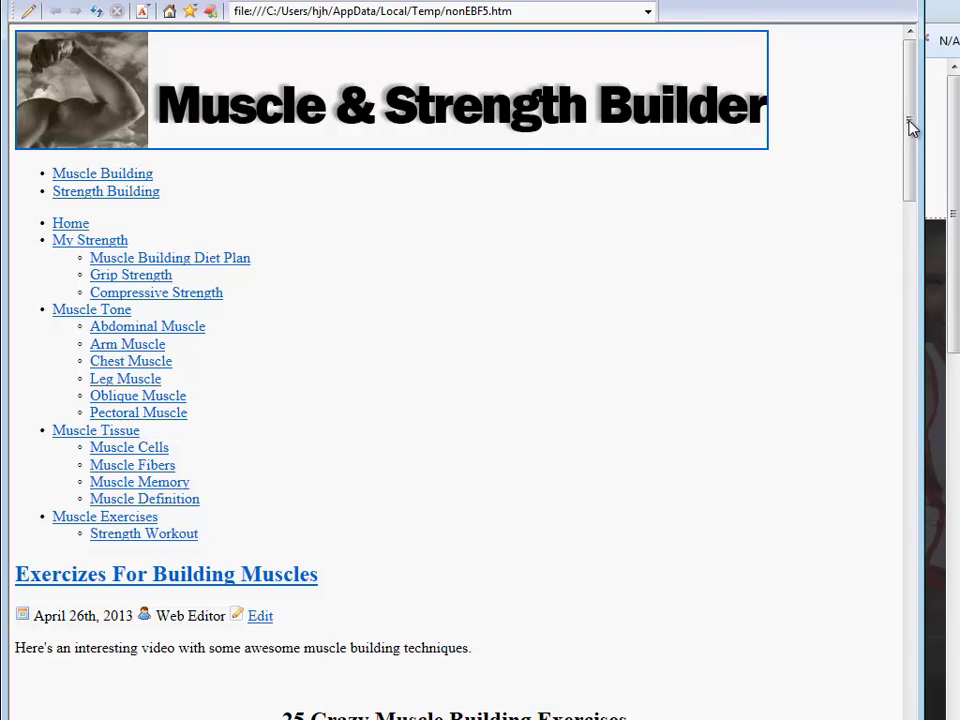
{"action": "left_click_drag", "start_coordinate": [909, 120], "coordinate": [910, 117]}
{"action": "left_click_drag", "start_coordinate": [911, 124], "coordinate": [912, 193]}
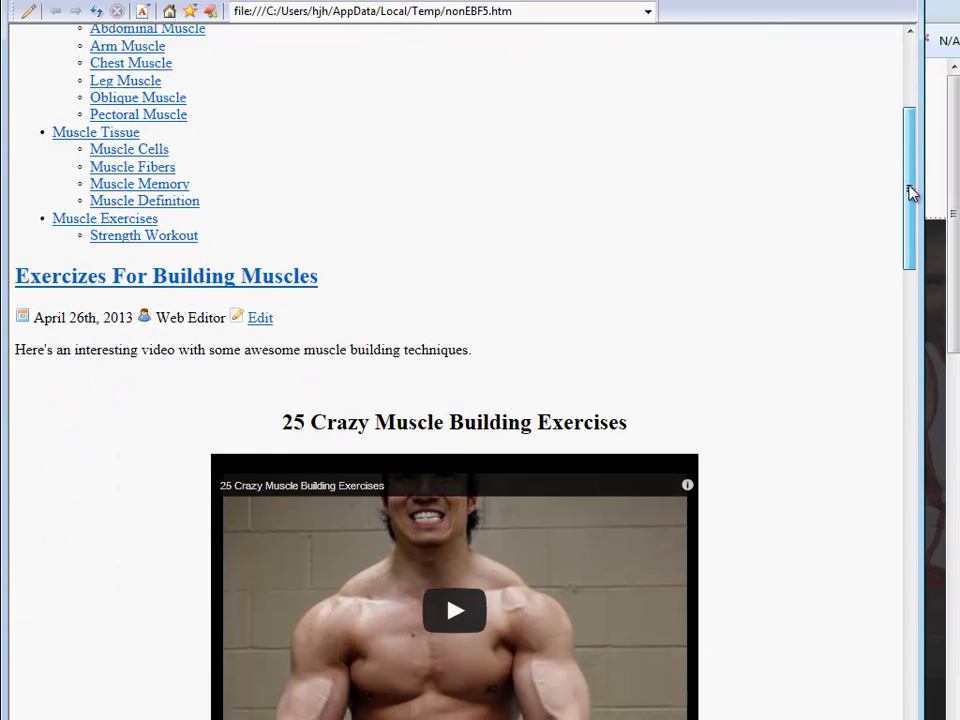
{"action": "left_click_drag", "start_coordinate": [906, 156], "coordinate": [925, 58]}
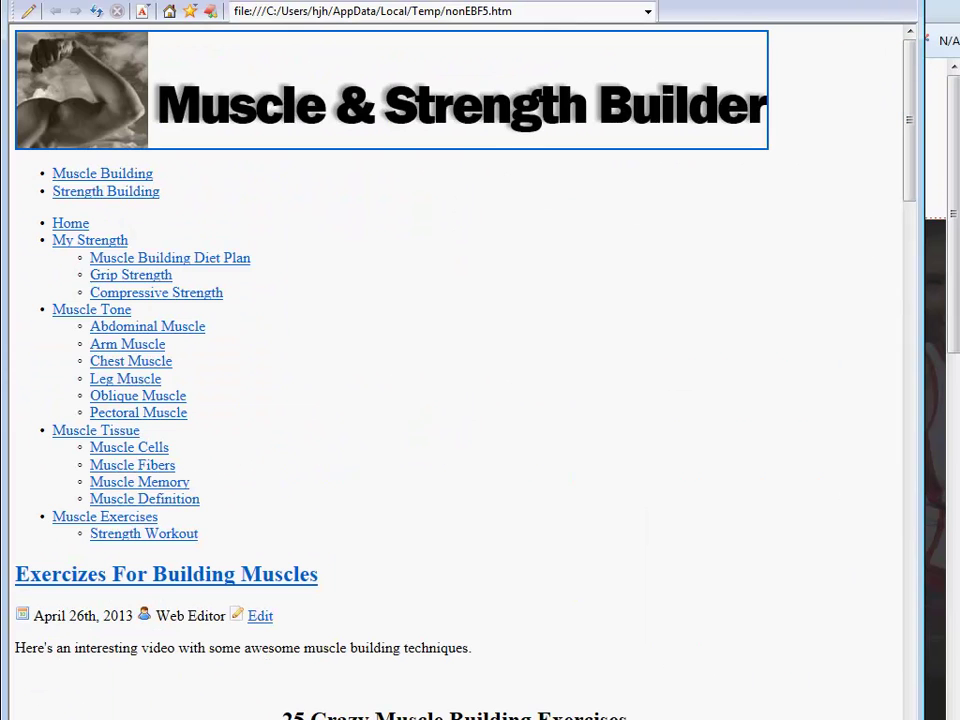
- Put away the page preview and the HTML source window, and return to the site's home page in the browser
{"action": "left_click", "coordinate": [840, 1]}
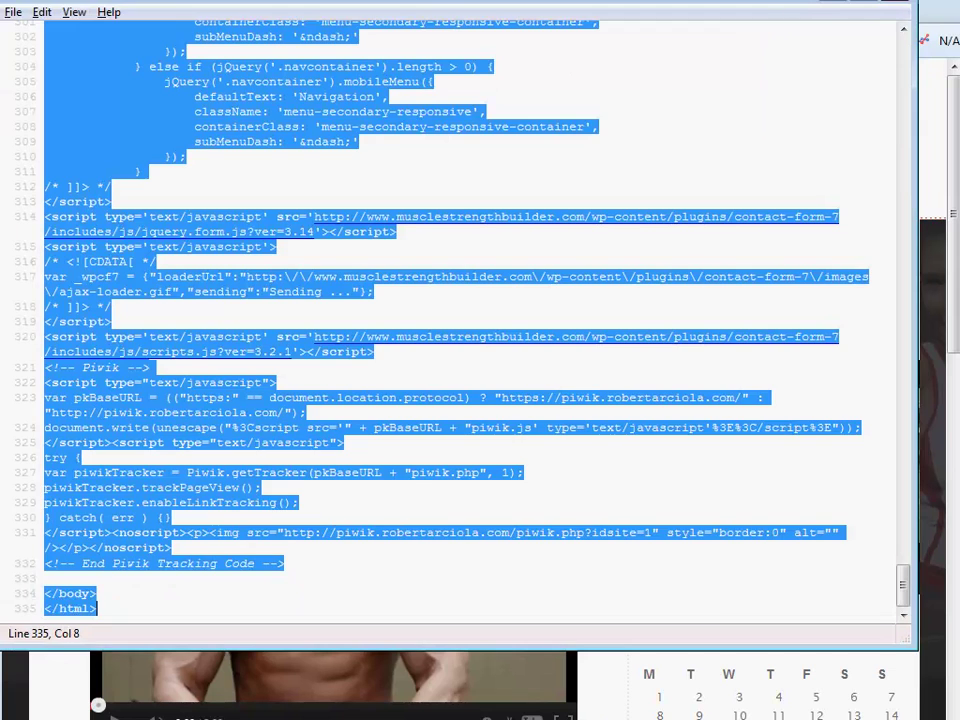
{"action": "left_click", "coordinate": [895, 2]}
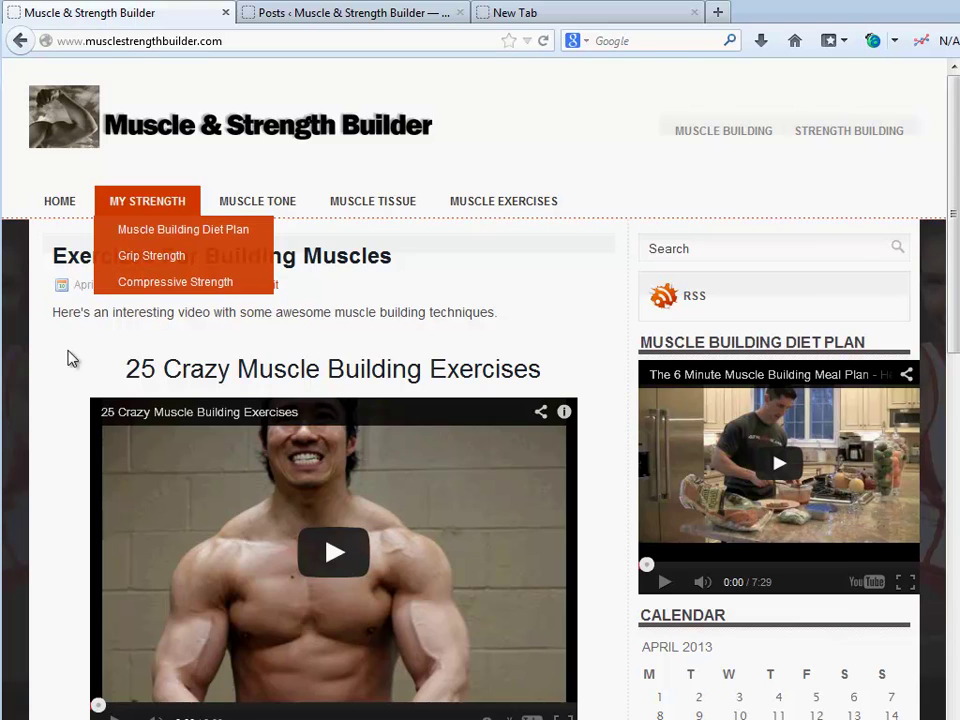
{"action": "key", "text": "alt+Tab"}
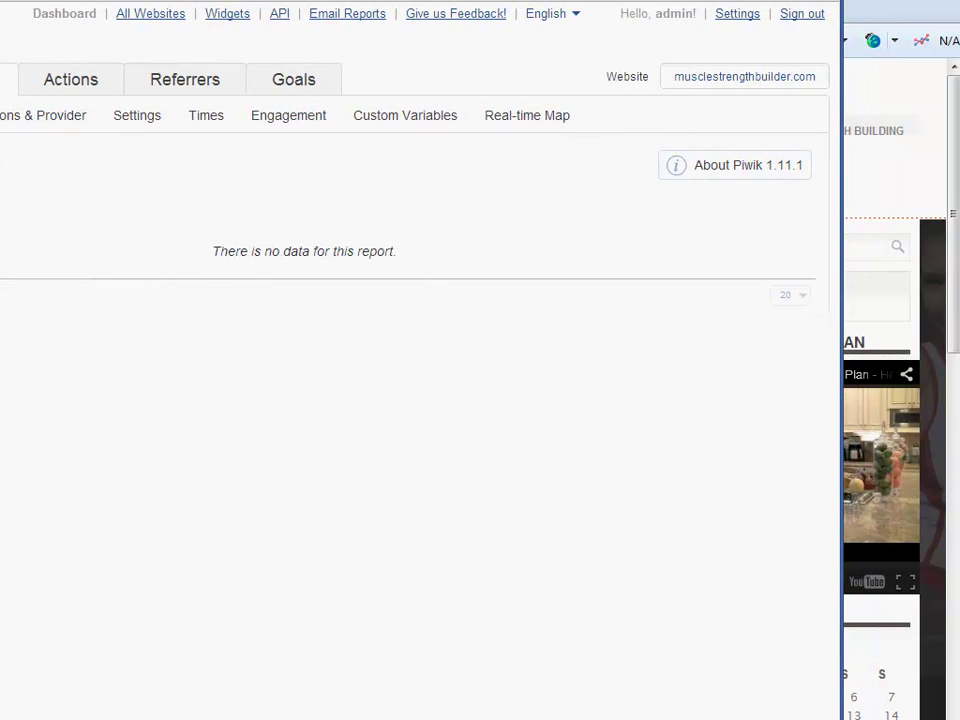
{"action": "key", "text": "alt+Tab"}
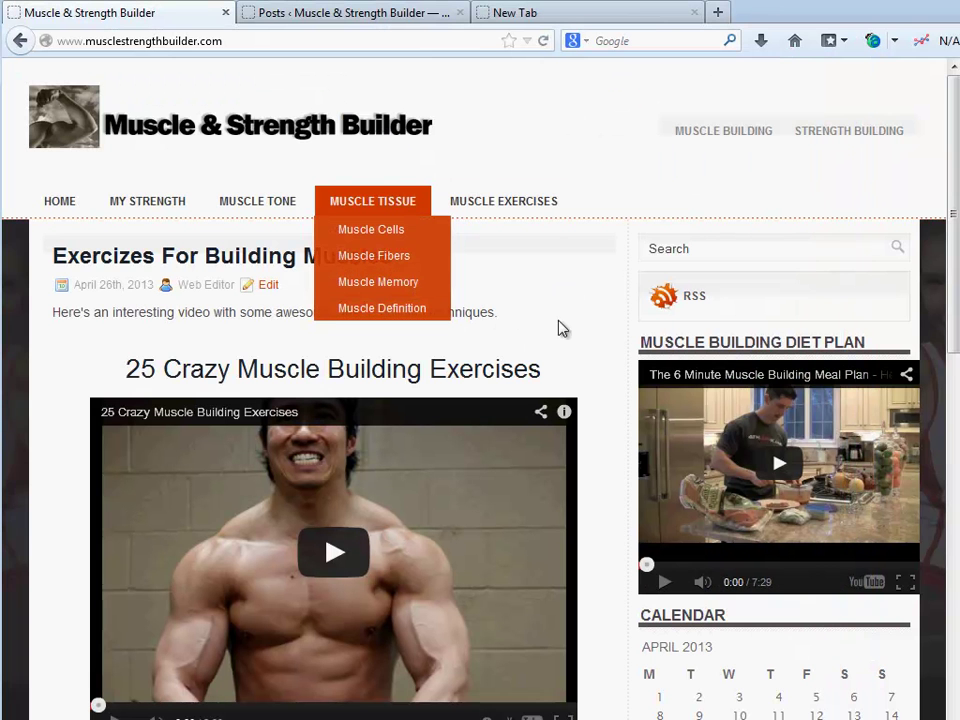
- Open the installed plugins list in the WordPress admin and examine its SEO, sharing, syndication and auto-tagging plugins
{"action": "left_click", "coordinate": [362, 14]}
{"action": "mouse_move", "coordinate": [60, 426]}
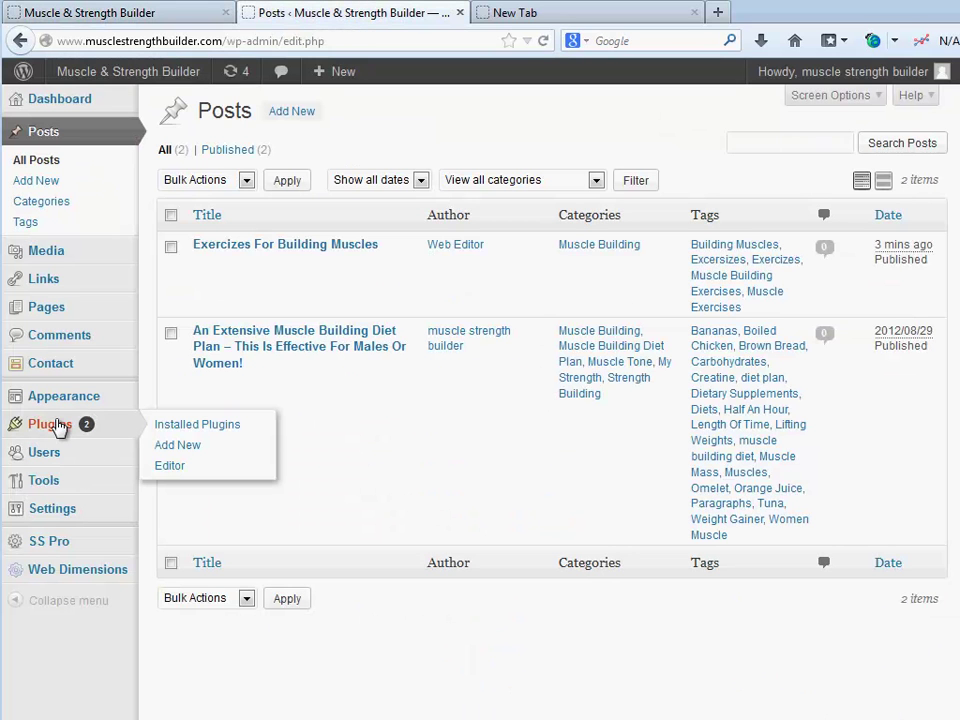
{"action": "left_click", "coordinate": [172, 428]}
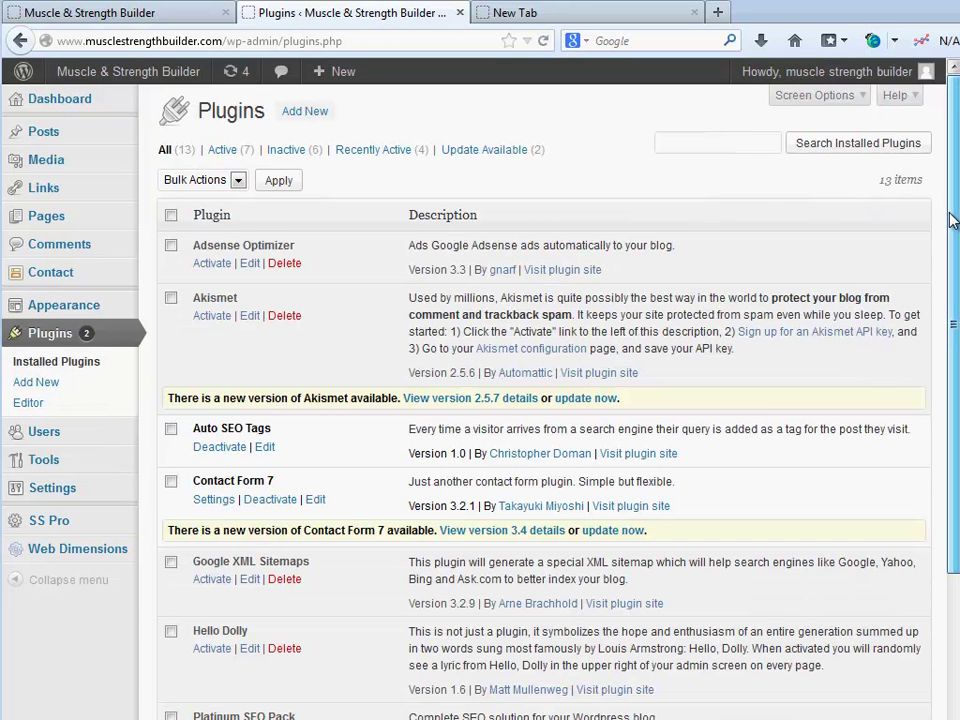
{"action": "scroll", "coordinate": [952, 220], "scroll_direction": "down", "scroll_amount": 2}
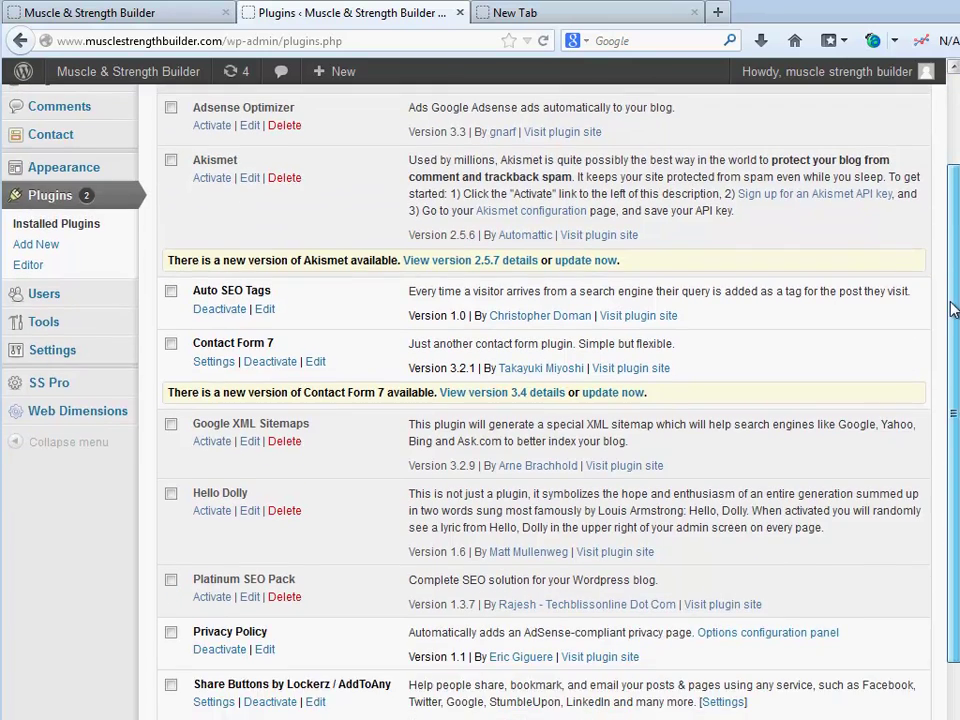
{"action": "scroll", "coordinate": [954, 224], "scroll_direction": "up", "scroll_amount": 1}
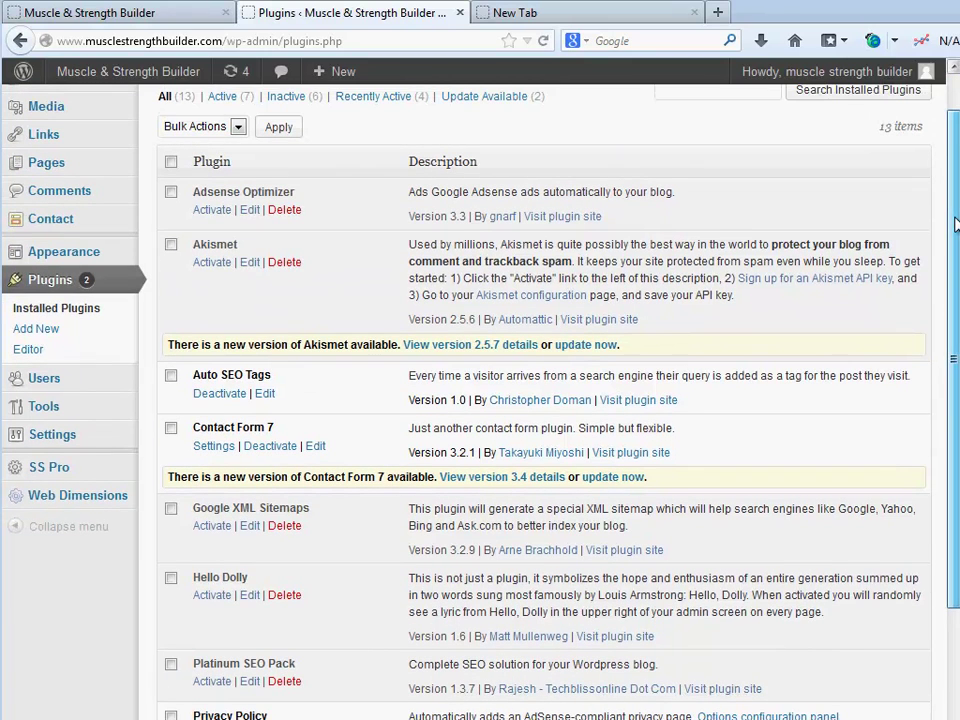
{"action": "left_click_drag", "start_coordinate": [955, 225], "coordinate": [952, 339]}
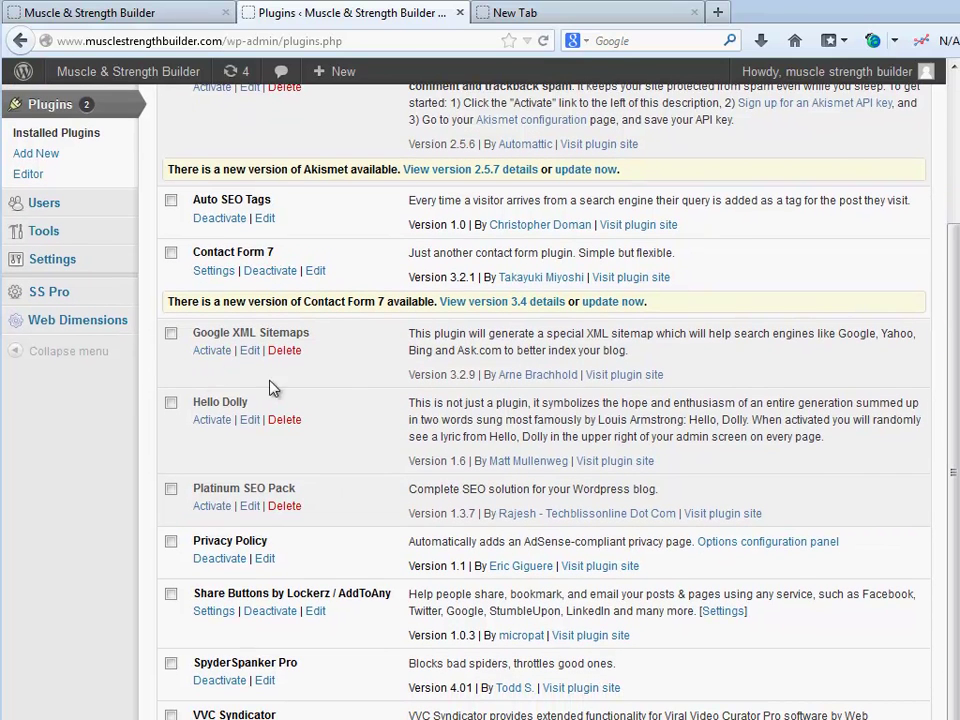
{"action": "left_click_drag", "start_coordinate": [950, 336], "coordinate": [950, 393]}
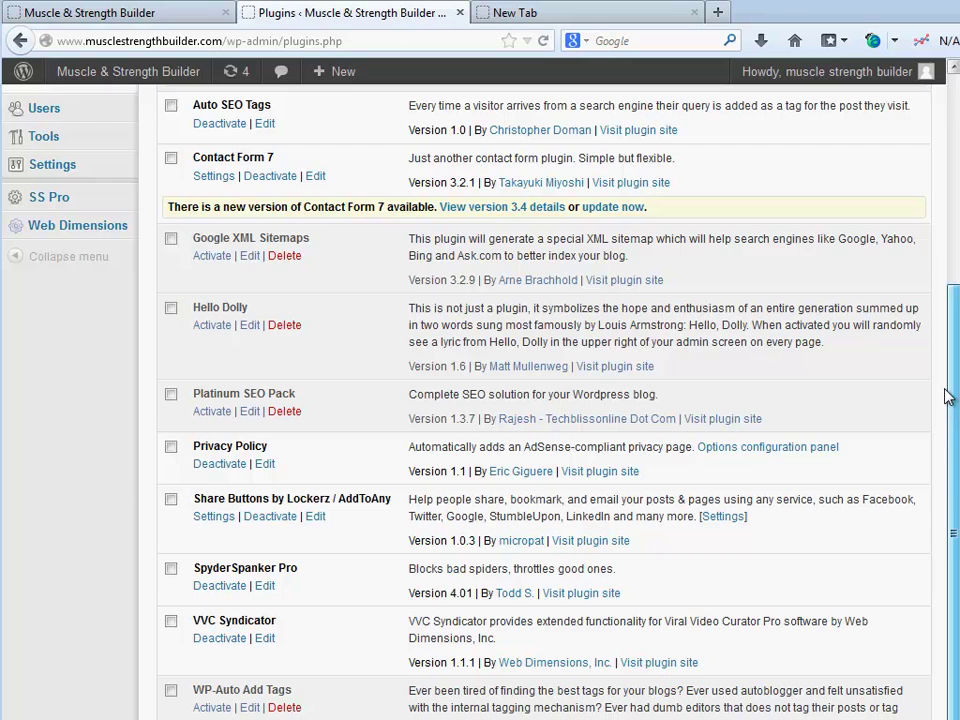
{"action": "scroll", "coordinate": [948, 397], "scroll_direction": "down", "scroll_amount": 1}
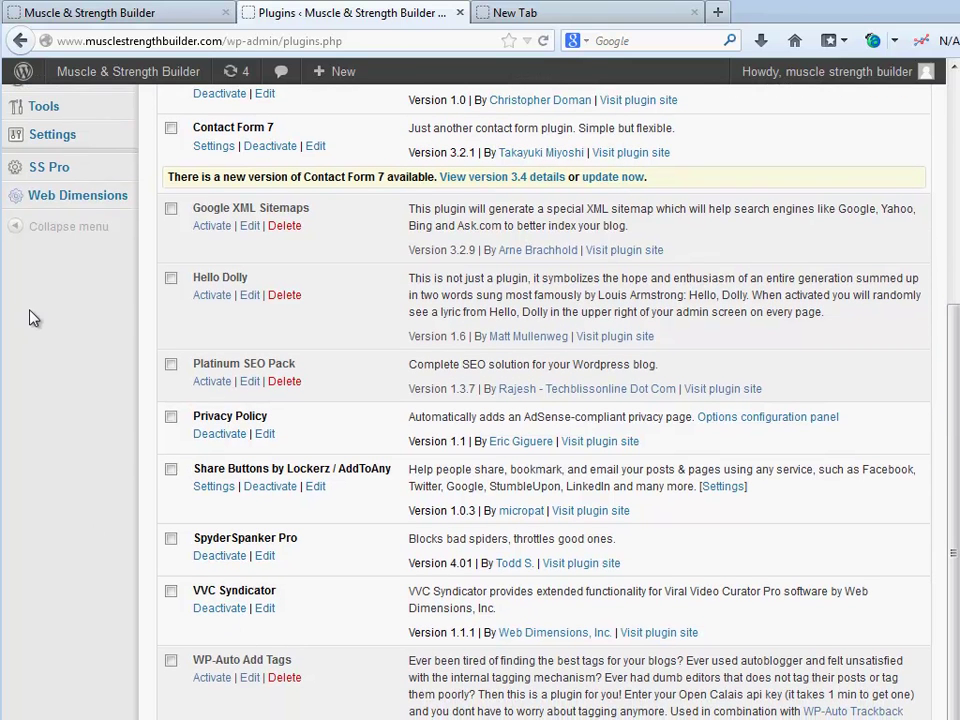
{"action": "scroll", "coordinate": [953, 485], "scroll_direction": "down", "scroll_amount": 1}
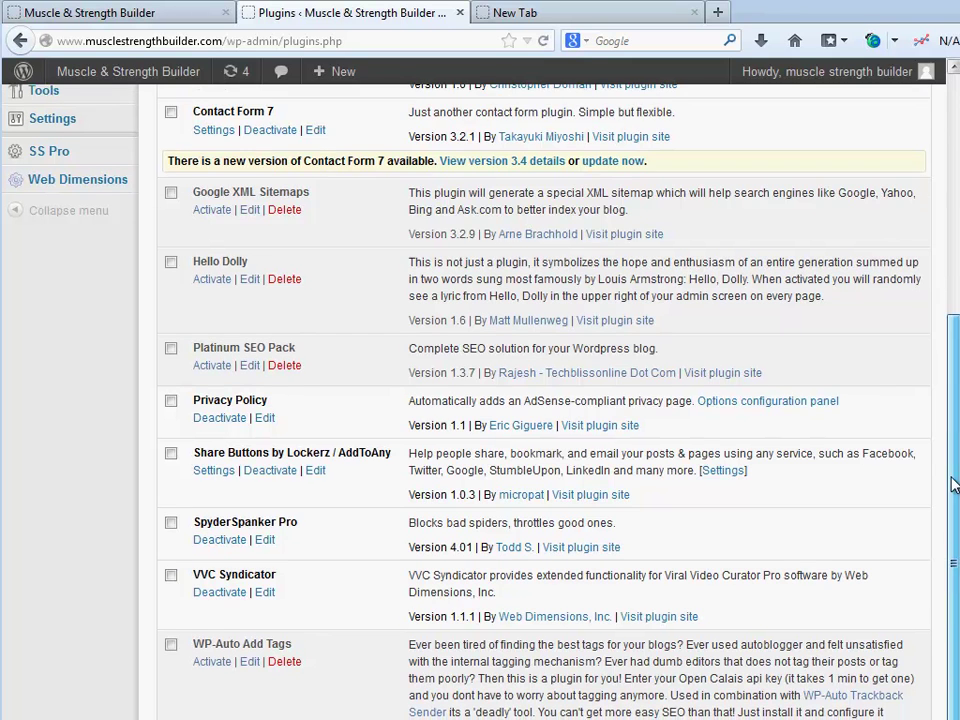
{"action": "scroll", "coordinate": [953, 485], "scroll_direction": "down", "scroll_amount": 3}
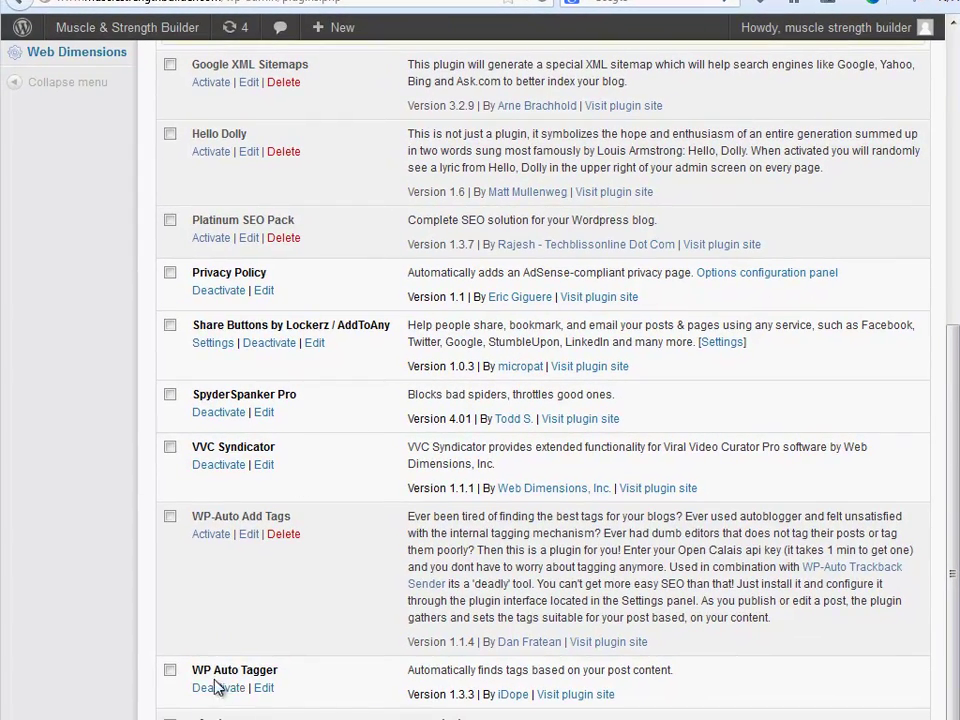
{"action": "scroll", "coordinate": [545, 380], "scroll_direction": "up", "scroll_amount": 5}
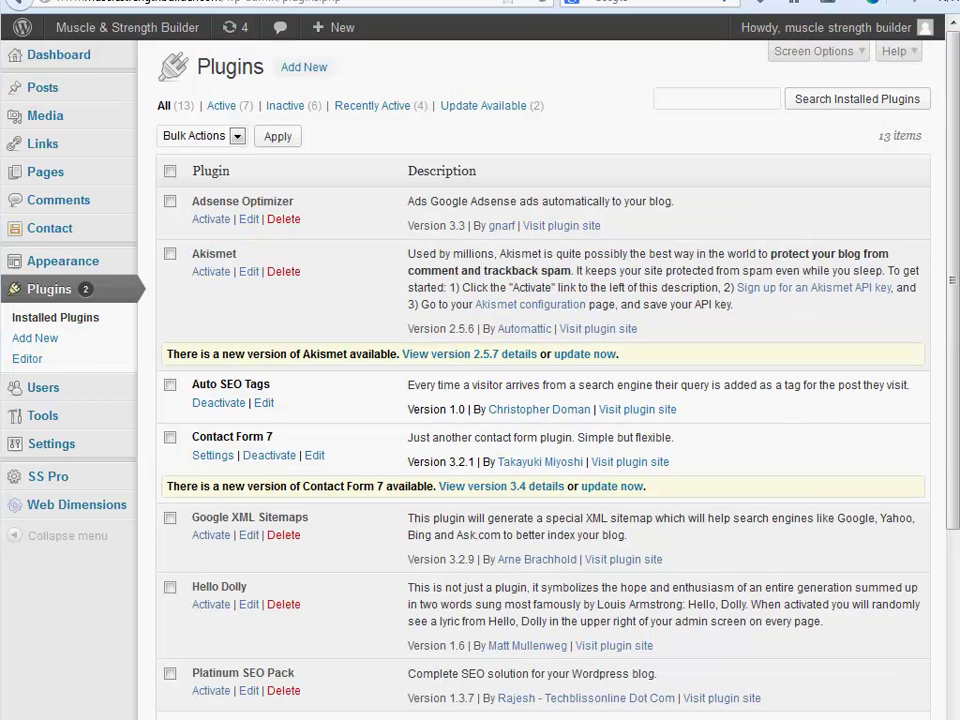
{"action": "mouse_move", "coordinate": [55, 458]}
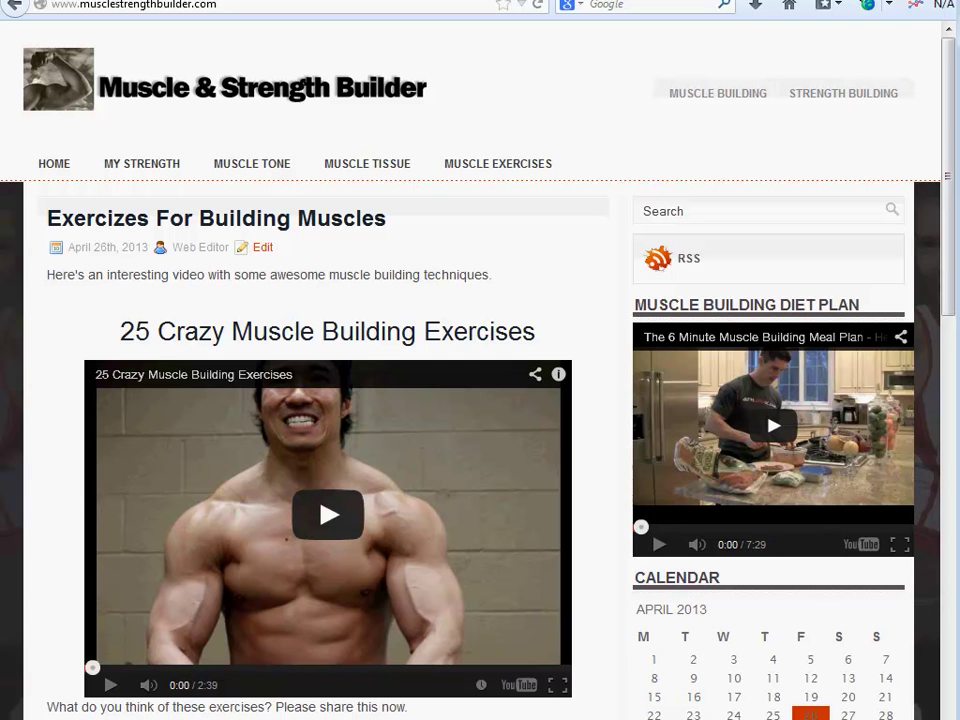
- Switch to Viral Video Curator Pro and reposition its window so the whole Accounts and Keywords page is in view
{"action": "key", "text": "alt+Tab"}
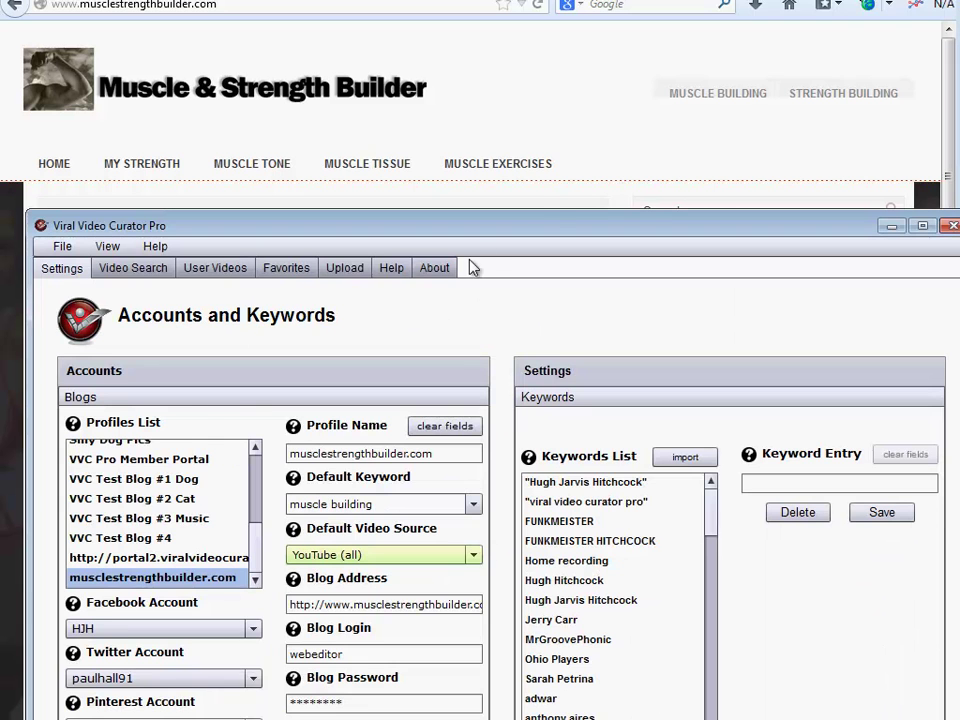
{"action": "left_click_drag", "start_coordinate": [530, 227], "coordinate": [516, 74]}
{"action": "left_click", "coordinate": [516, 80]}
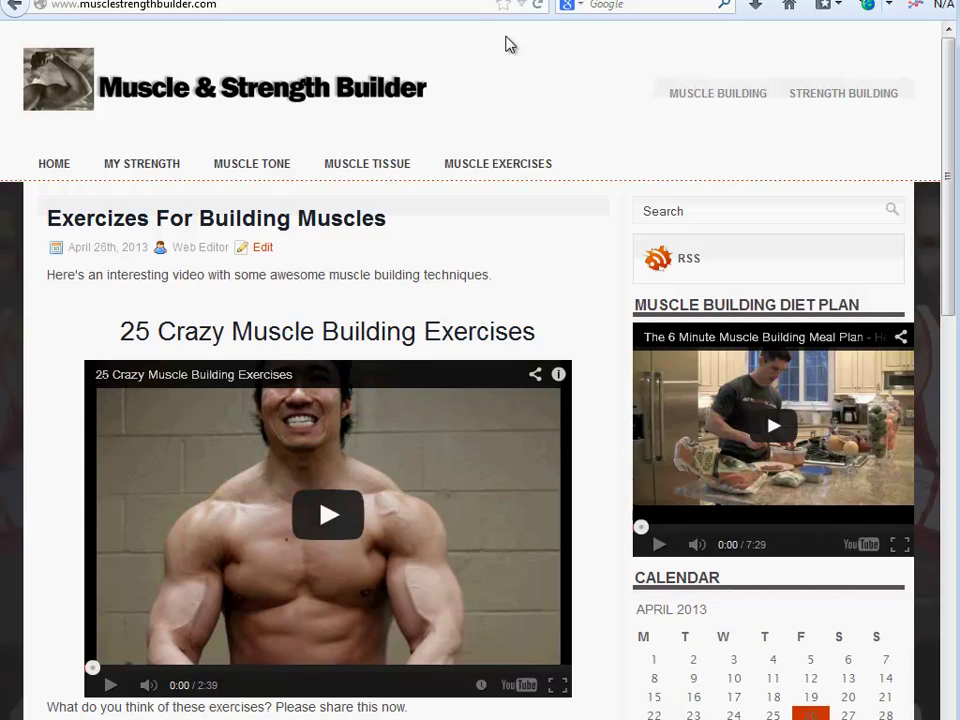
{"action": "key", "text": "alt+Tab"}
{"action": "left_click_drag", "start_coordinate": [395, 107], "coordinate": [373, 32]}
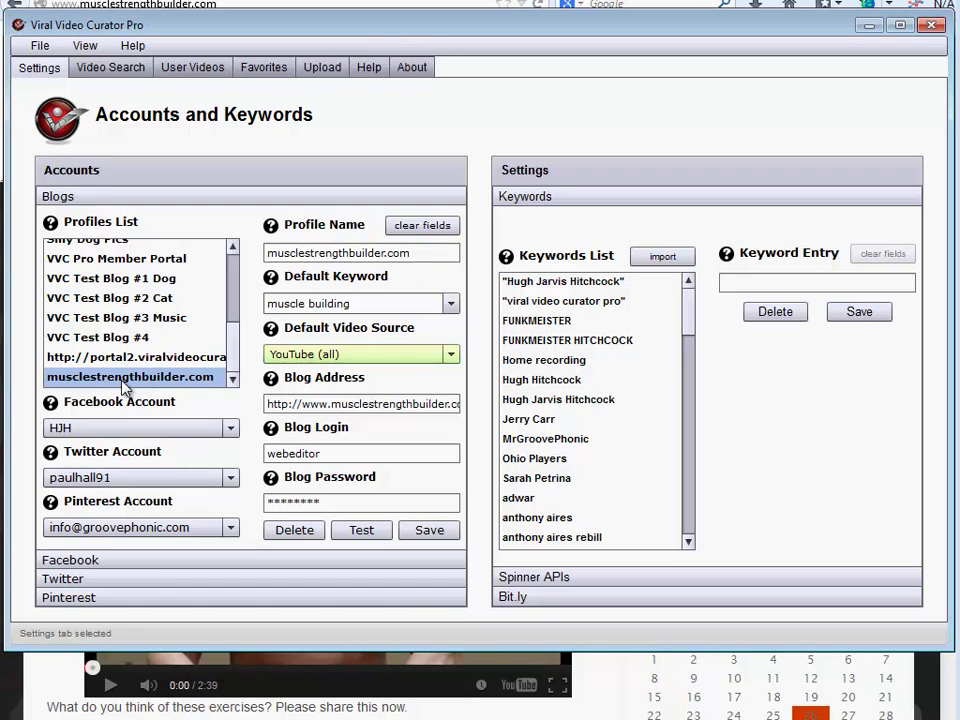
- Correct the misspelled workout keyword in the Keywords List to "strength workout", save it and check the list
{"action": "left_click_drag", "start_coordinate": [689, 321], "coordinate": [686, 546]}
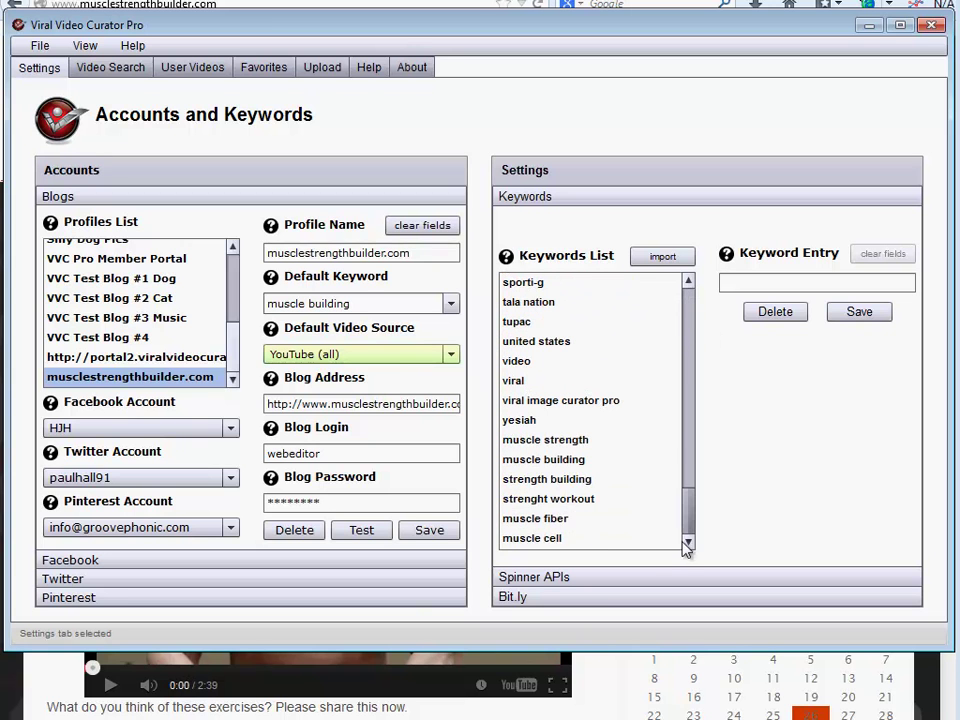
{"action": "left_click", "coordinate": [566, 501]}
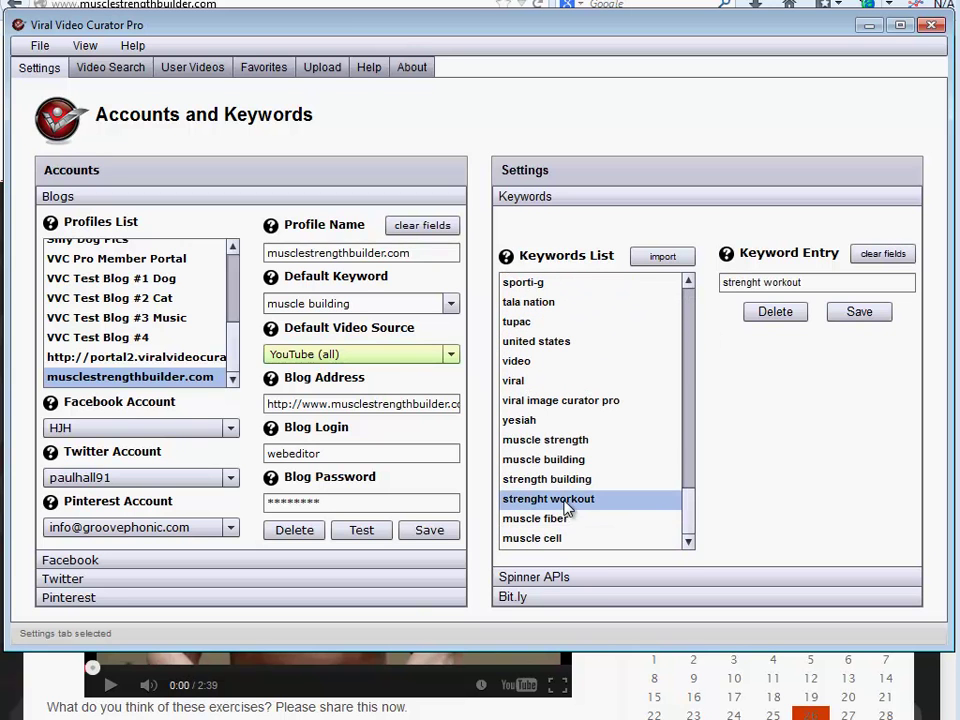
{"action": "left_click", "coordinate": [776, 316]}
{"action": "left_click", "coordinate": [516, 387]}
{"action": "left_click", "coordinate": [752, 282]}
{"action": "key", "text": "BackSpace"}
{"action": "type", "text": "h"}
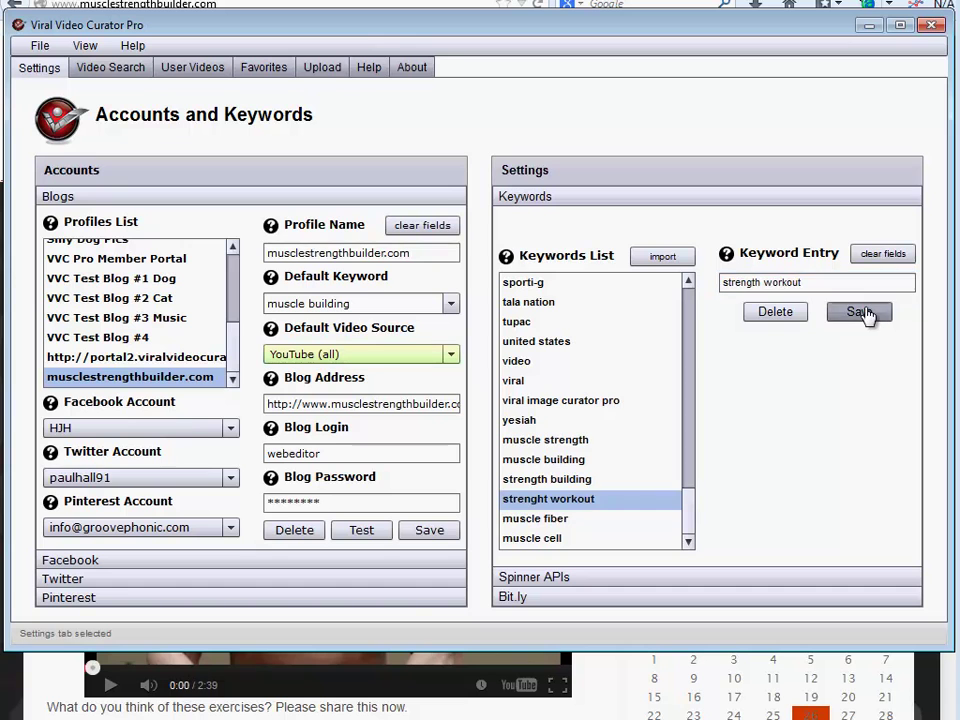
{"action": "left_click", "coordinate": [860, 312]}
{"action": "scroll", "coordinate": [680, 490], "scroll_direction": "up", "scroll_amount": 5}
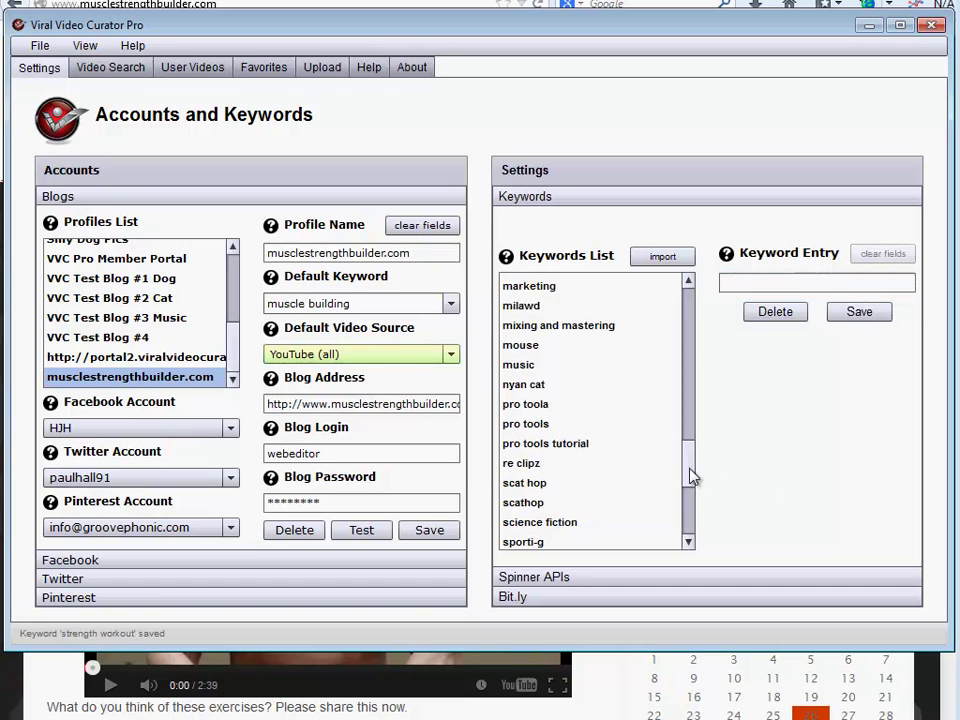
{"action": "scroll", "coordinate": [690, 480], "scroll_direction": "down", "scroll_amount": 5}
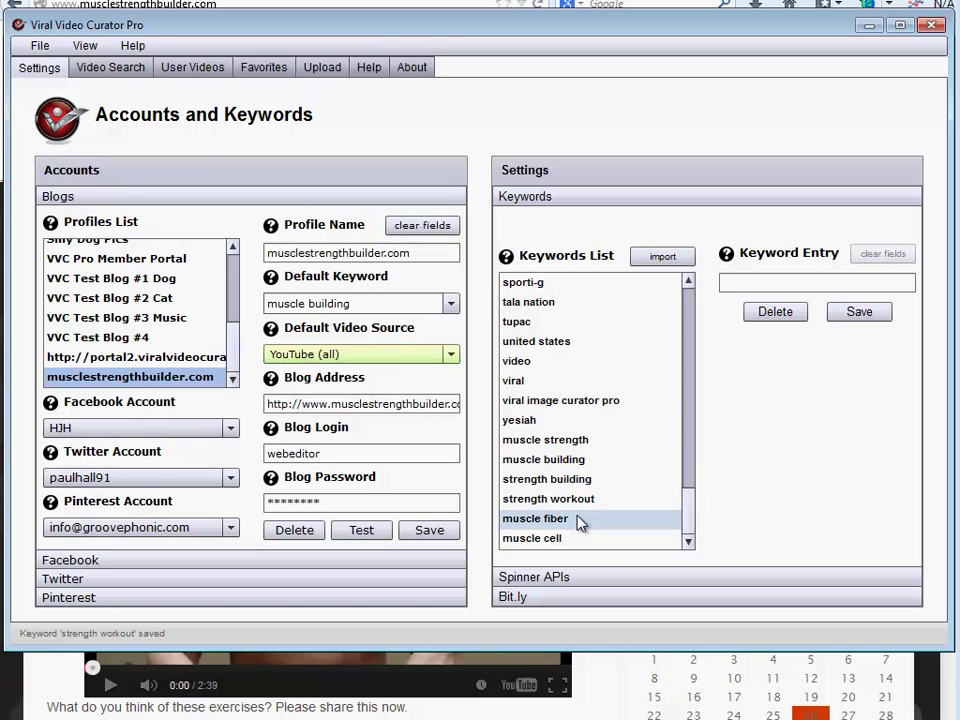
- View the video search results for "muscle building", and inspect the Video Grabber for the supplements review video without posting it
{"action": "left_click", "coordinate": [118, 68]}
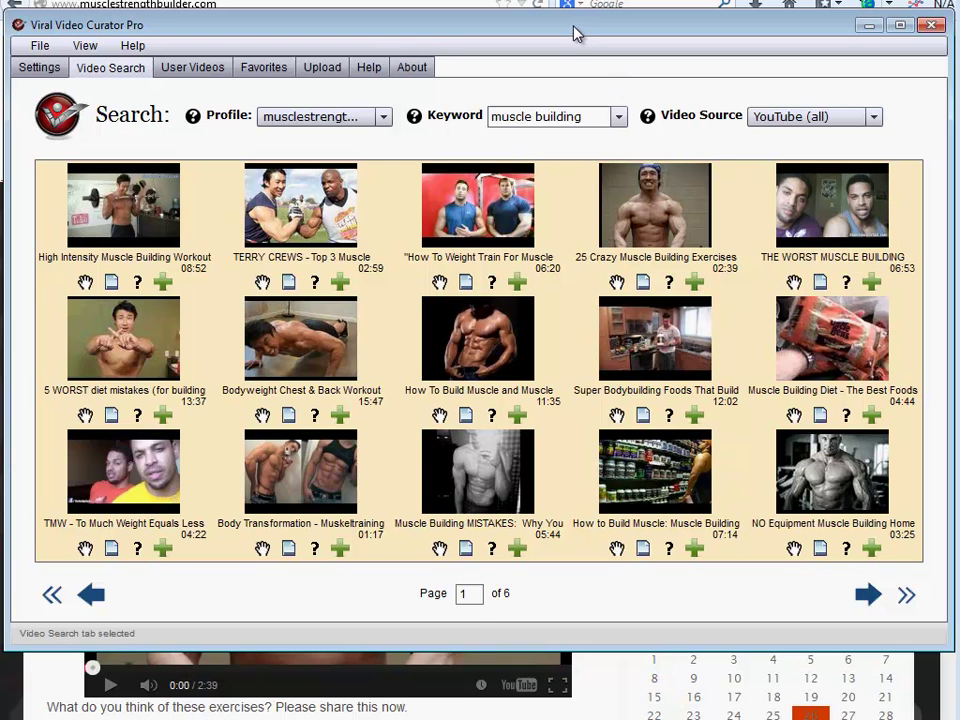
{"action": "left_click_drag", "start_coordinate": [575, 34], "coordinate": [577, 30]}
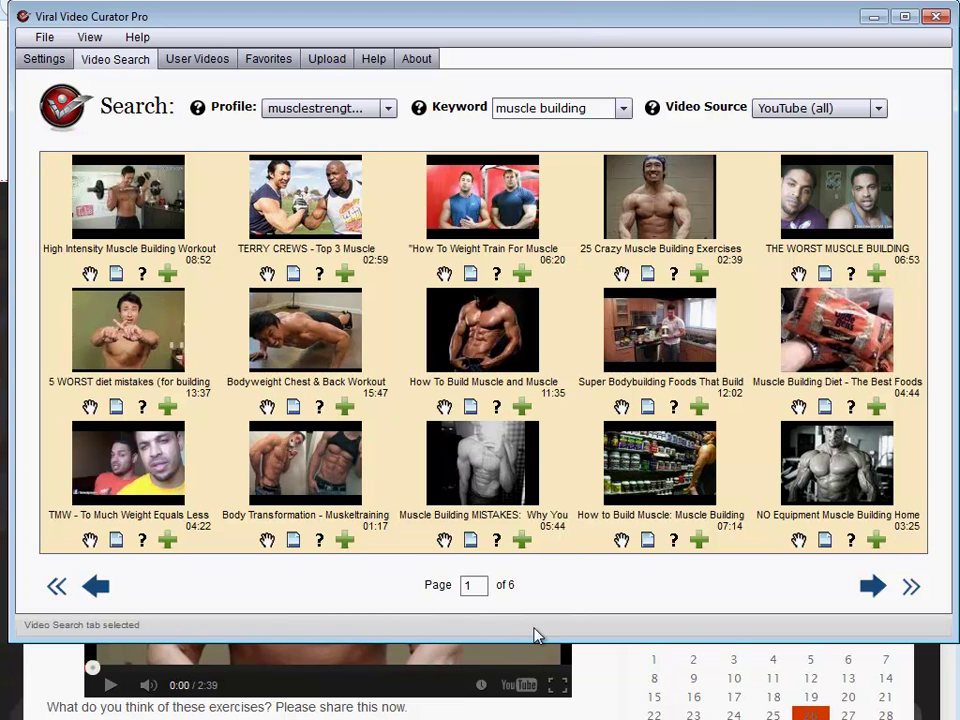
{"action": "left_click", "coordinate": [622, 541]}
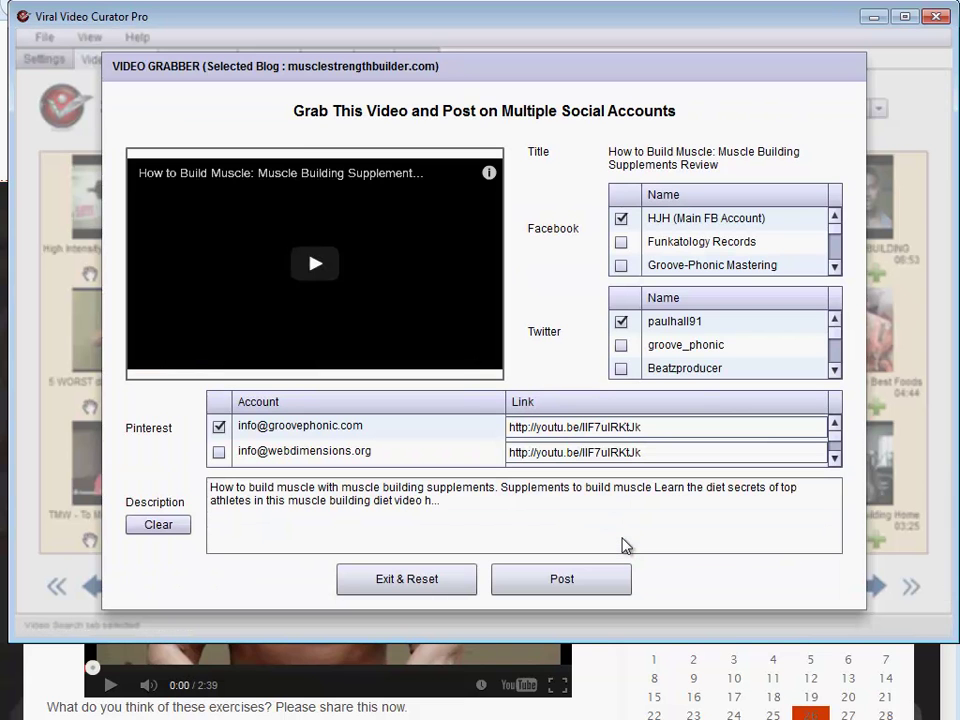
{"action": "left_click", "coordinate": [426, 588]}
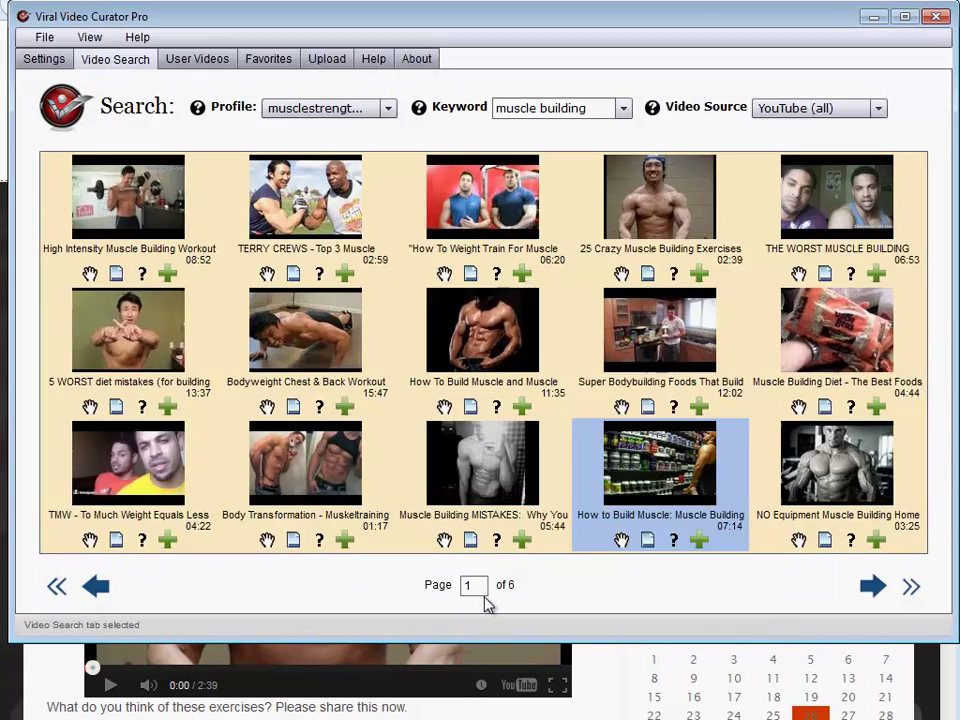
- Create a quick post from the "How to Build Muscle: Muscle Building Supplements Review" video and title it "Muscle Building Supplements"
{"action": "left_click", "coordinate": [647, 542]}
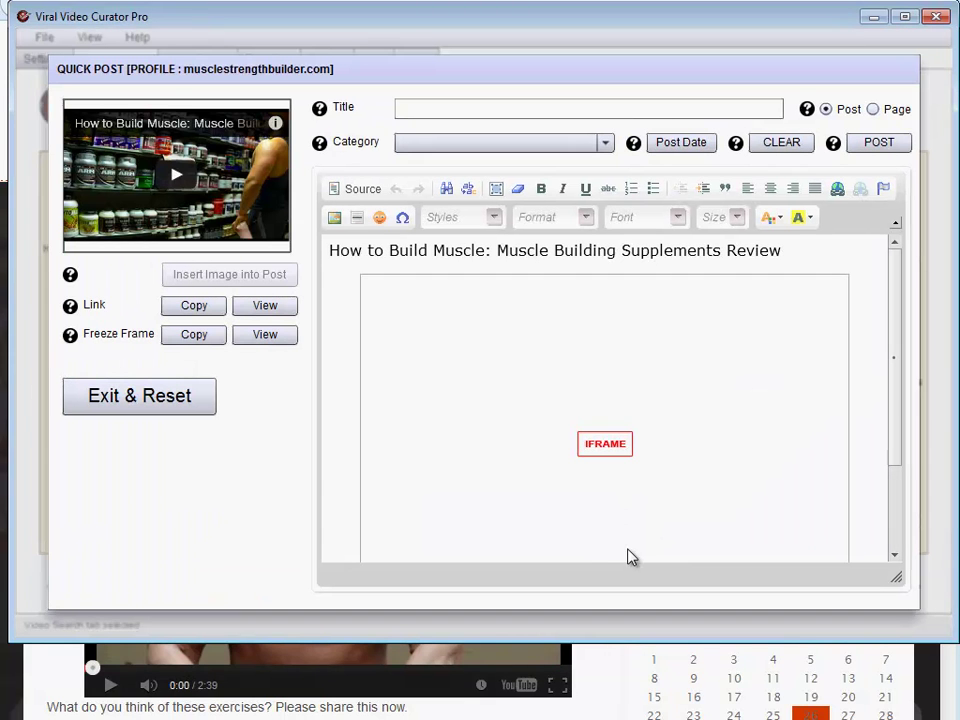
{"action": "left_click", "coordinate": [415, 106]}
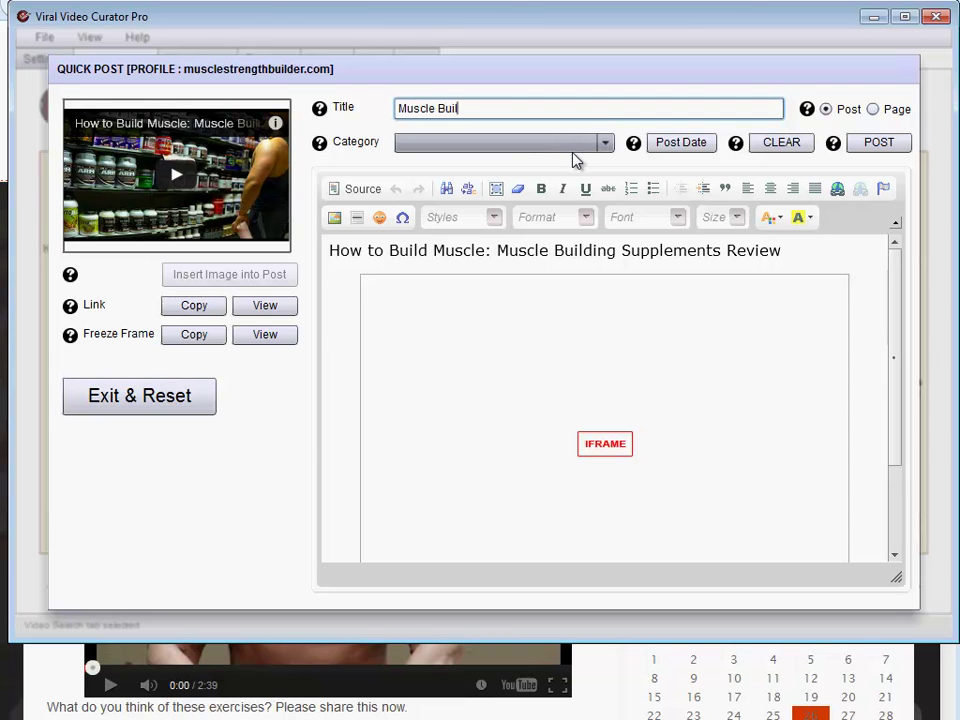
{"action": "type", "text": "Muscle Building Supplements:"}
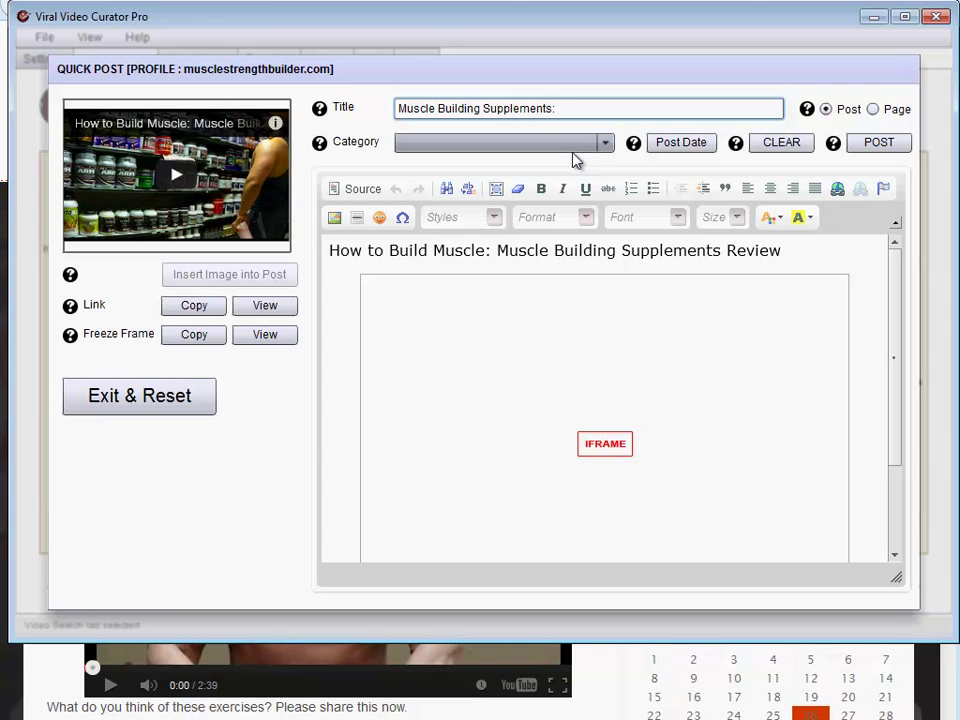
{"action": "type", "text": " a Video"}
{"action": "key", "text": "BackSpace"}
{"action": "key", "text": "BackSpace"}
{"action": "key", "text": "BackSpace"}
{"action": "key", "text": "BackSpace"}
{"action": "key", "text": "BackSpace"}
{"action": "key", "text": "BackSpace"}
{"action": "key", "text": "BackSpace"}
{"action": "key", "text": "BackSpace"}
{"action": "key", "text": "BackSpace"}
- Assign the quick post to the Muscle Building category
{"action": "left_click", "coordinate": [513, 148]}
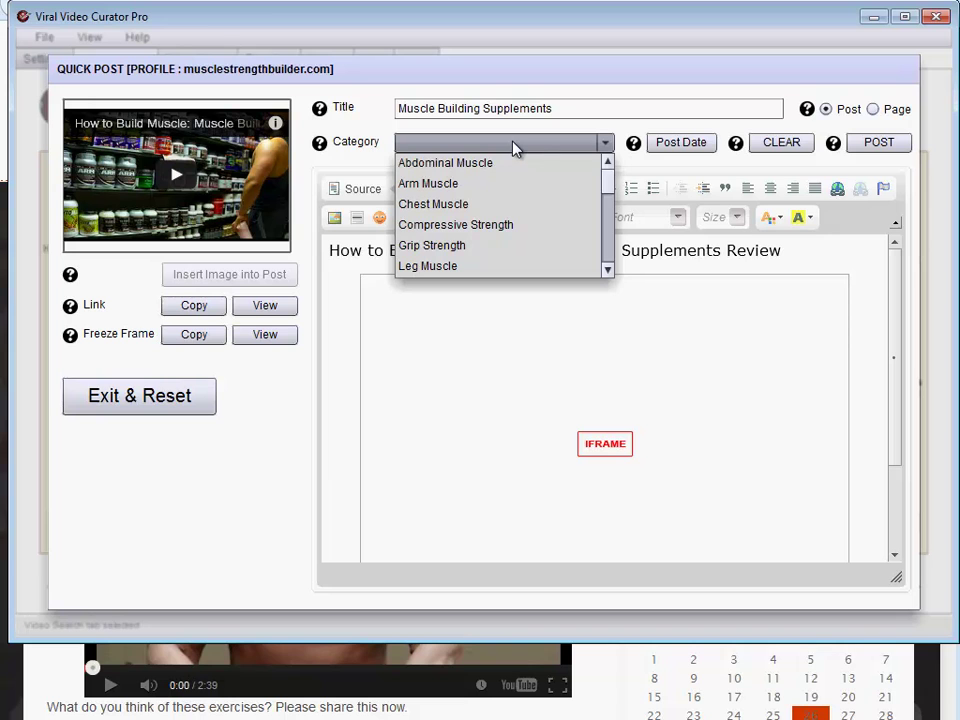
{"action": "left_click_drag", "start_coordinate": [611, 171], "coordinate": [608, 210]}
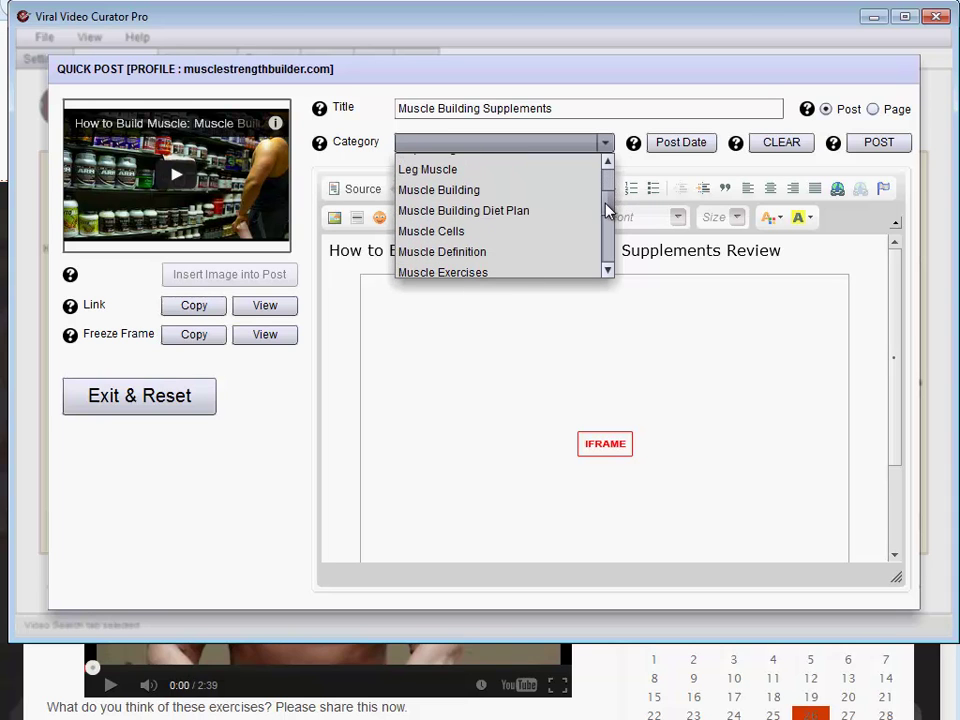
{"action": "left_click", "coordinate": [445, 192]}
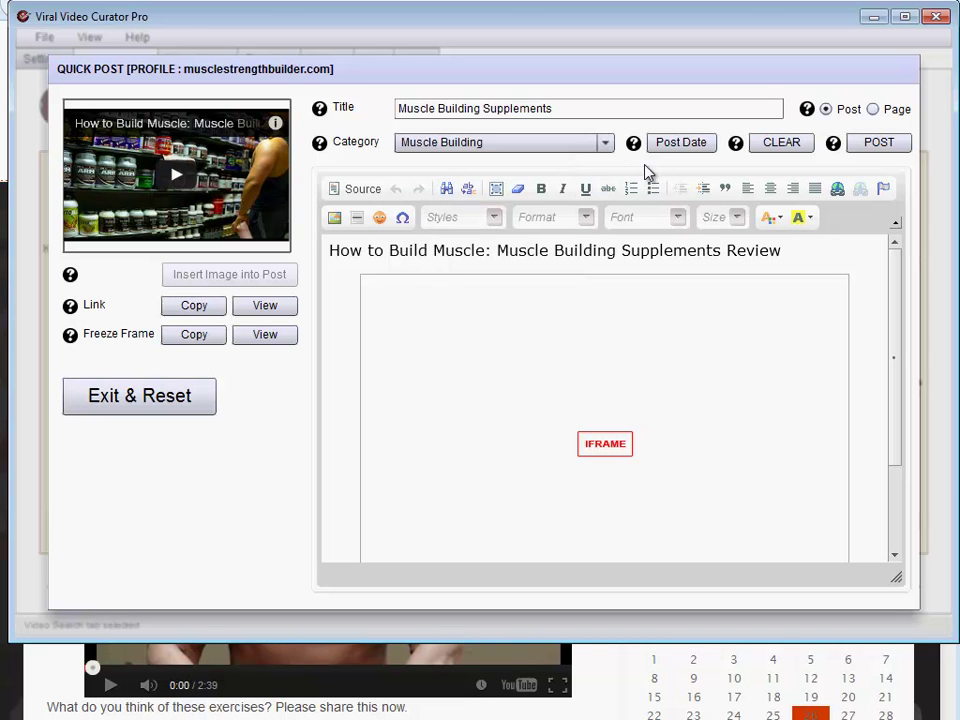
- Replace the cut-off "h..." ending of the post's description with a period and add the line "Share this to get the word out."
{"action": "left_click_drag", "start_coordinate": [896, 300], "coordinate": [896, 402]}
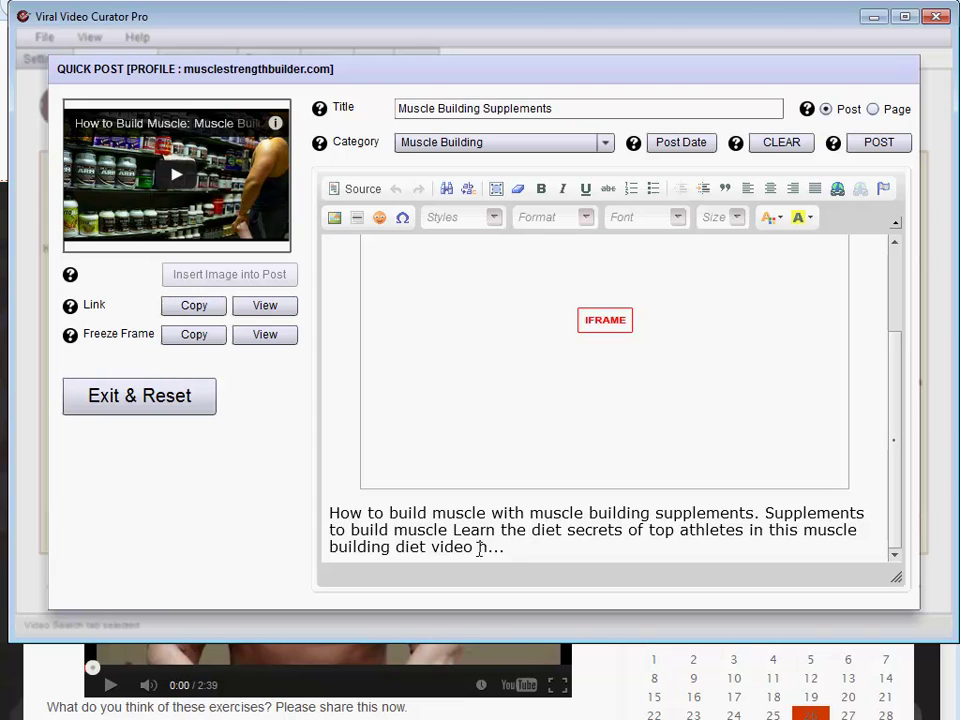
{"action": "left_click_drag", "start_coordinate": [517, 546], "coordinate": [473, 546]}
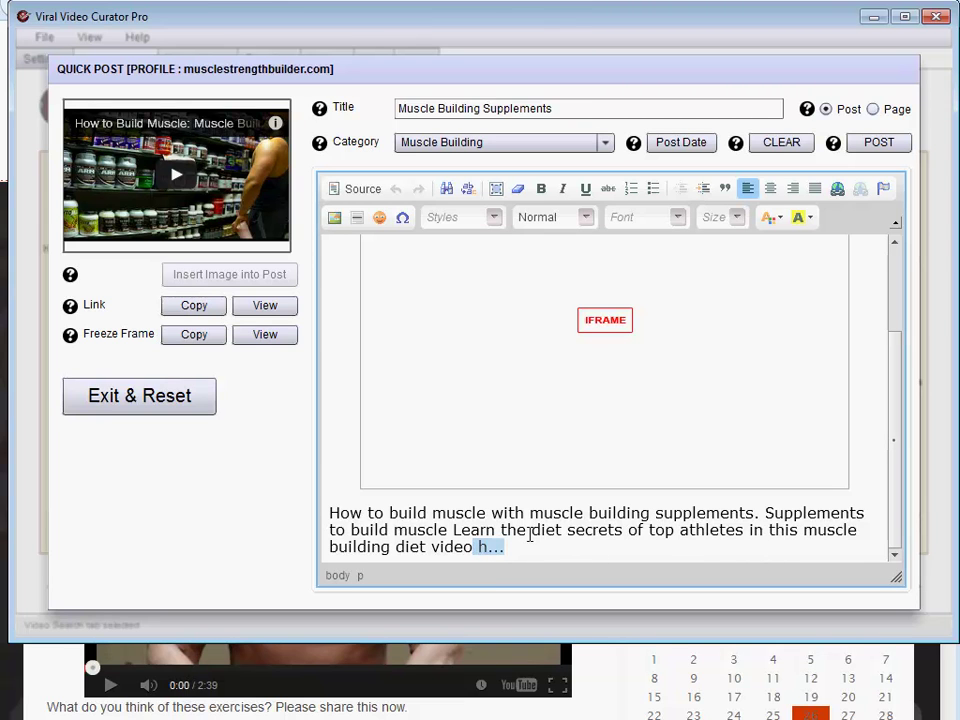
{"action": "type", "text": "."}
{"action": "key", "text": "Return"}
{"action": "type", "text": "Share this"}
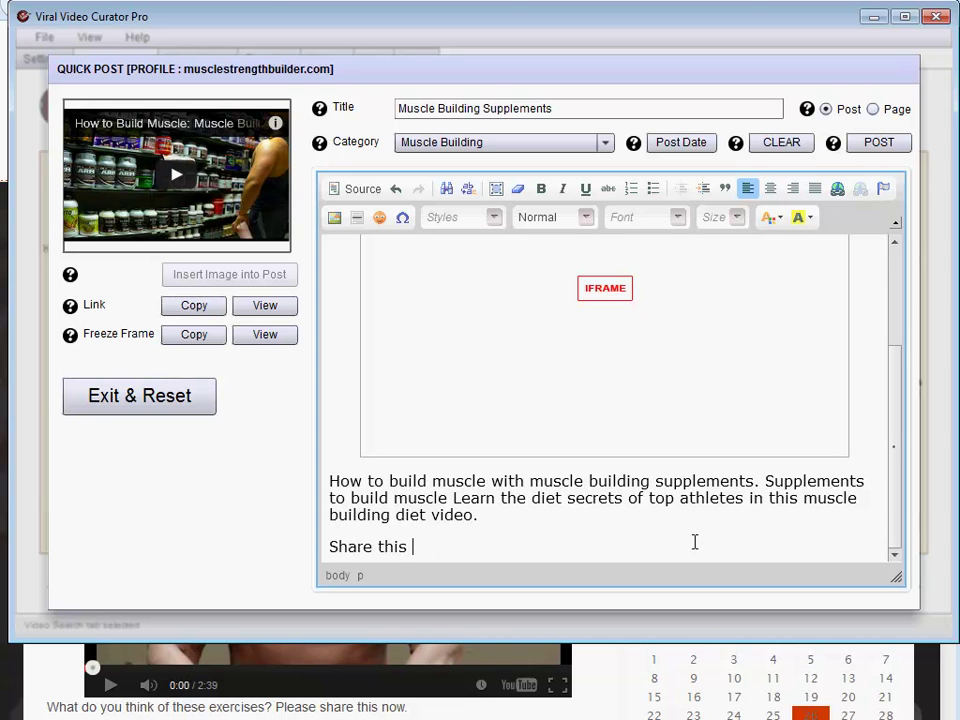
{"action": "type", "text": " to get the word"}
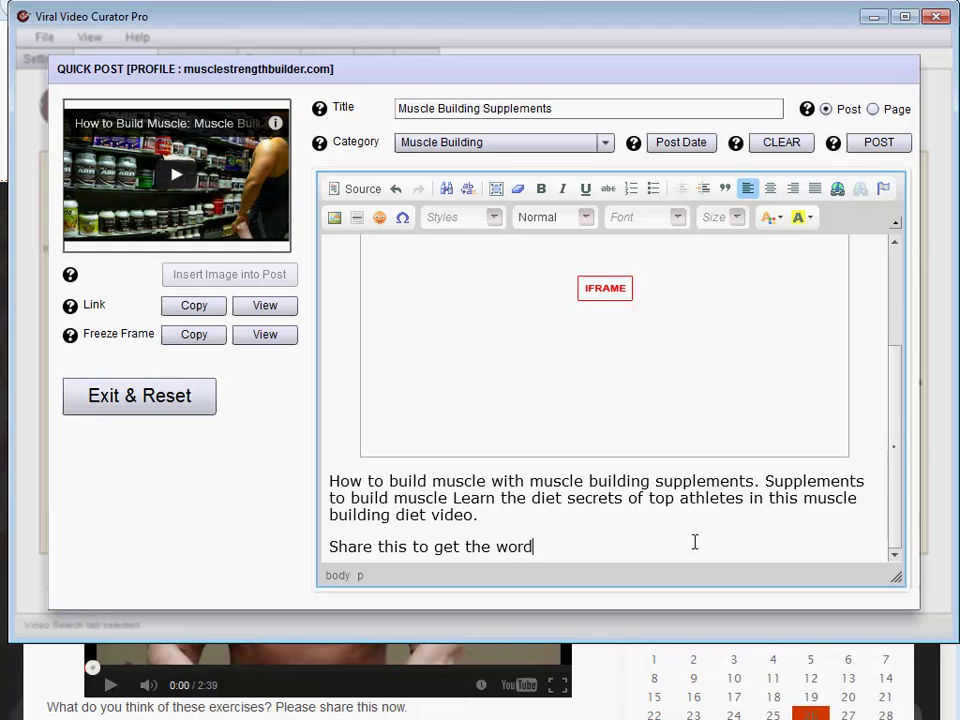
{"action": "type", "text": " out."}
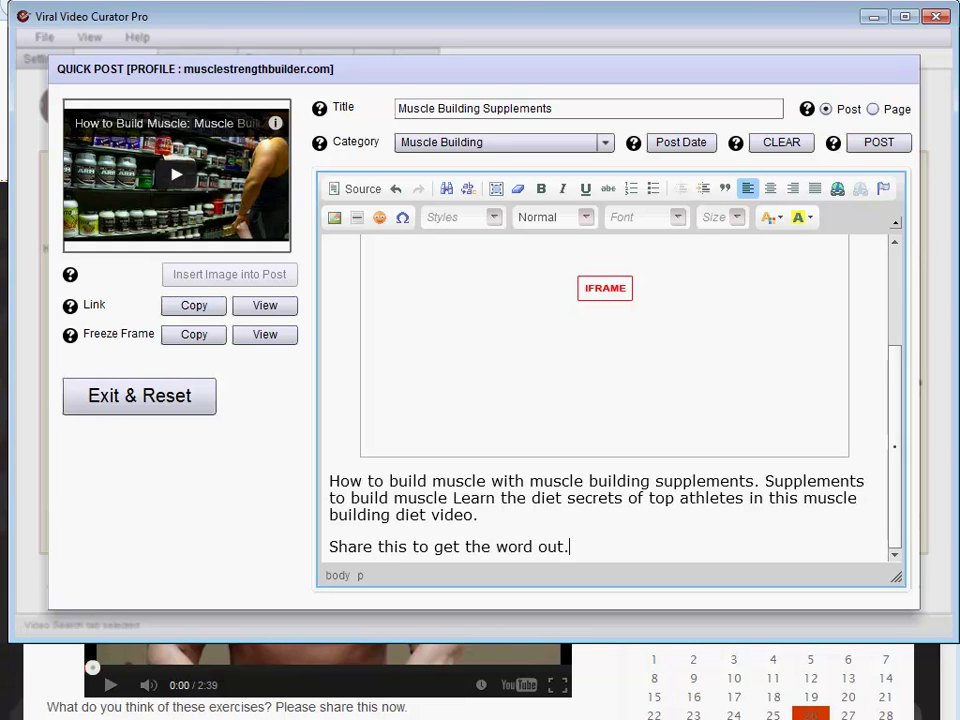
{"action": "left_click_drag", "start_coordinate": [900, 484], "coordinate": [905, 286]}
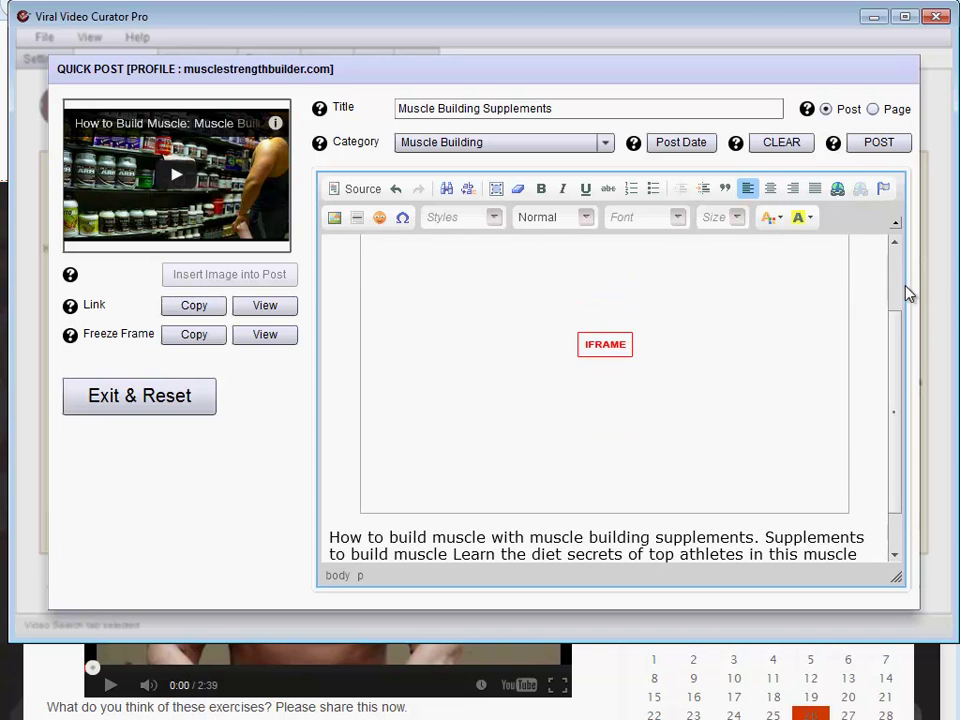
{"action": "left_click_drag", "start_coordinate": [897, 366], "coordinate": [899, 273]}
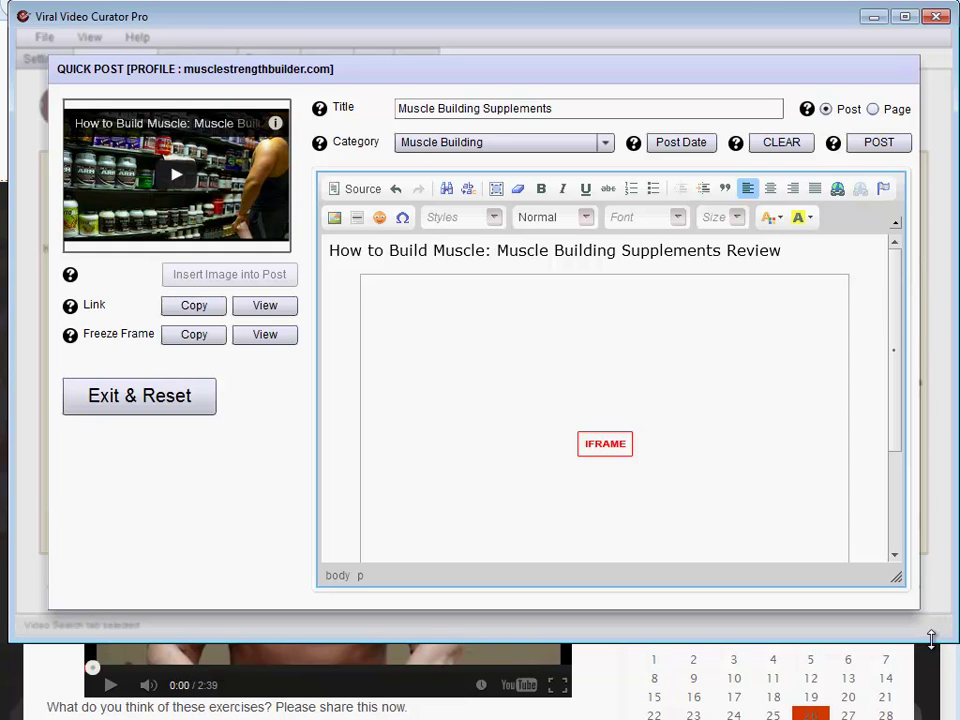
- Submit the quick post and exclude the main Facebook account and the preselected Pinterest account from its social bookmarking
{"action": "left_click_drag", "start_coordinate": [948, 644], "coordinate": [950, 665]}
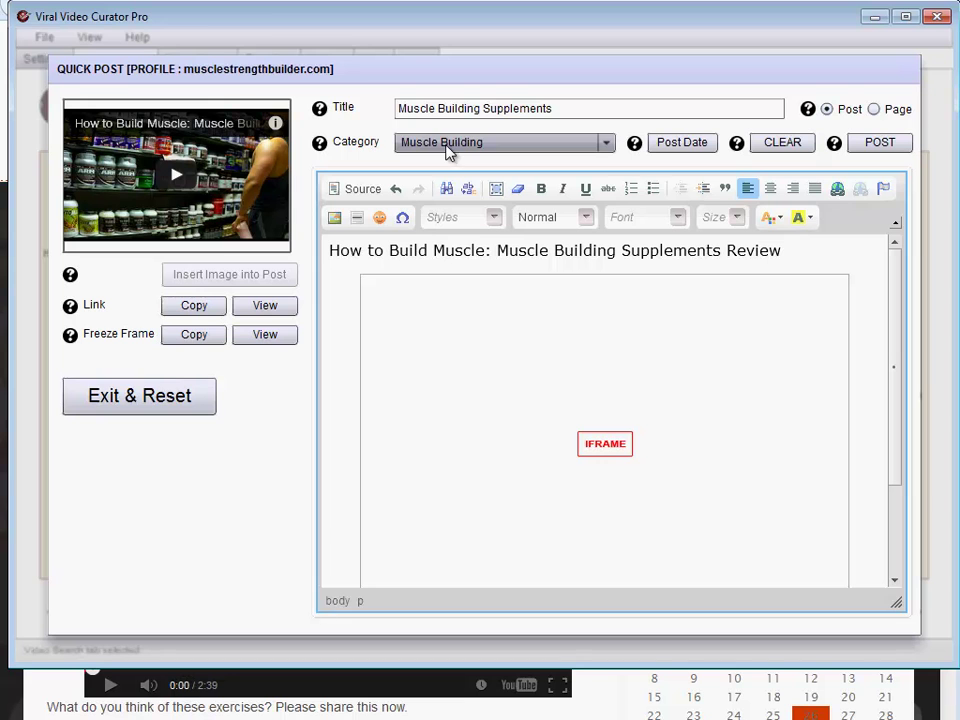
{"action": "left_click", "coordinate": [880, 145]}
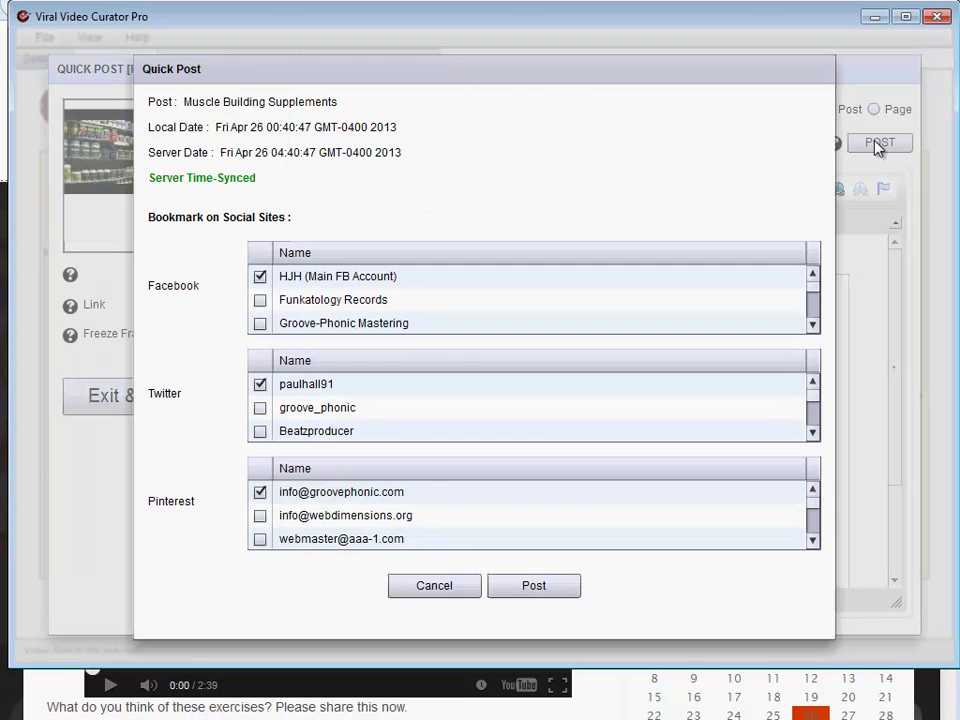
{"action": "left_click", "coordinate": [260, 492]}
{"action": "left_click", "coordinate": [260, 277]}
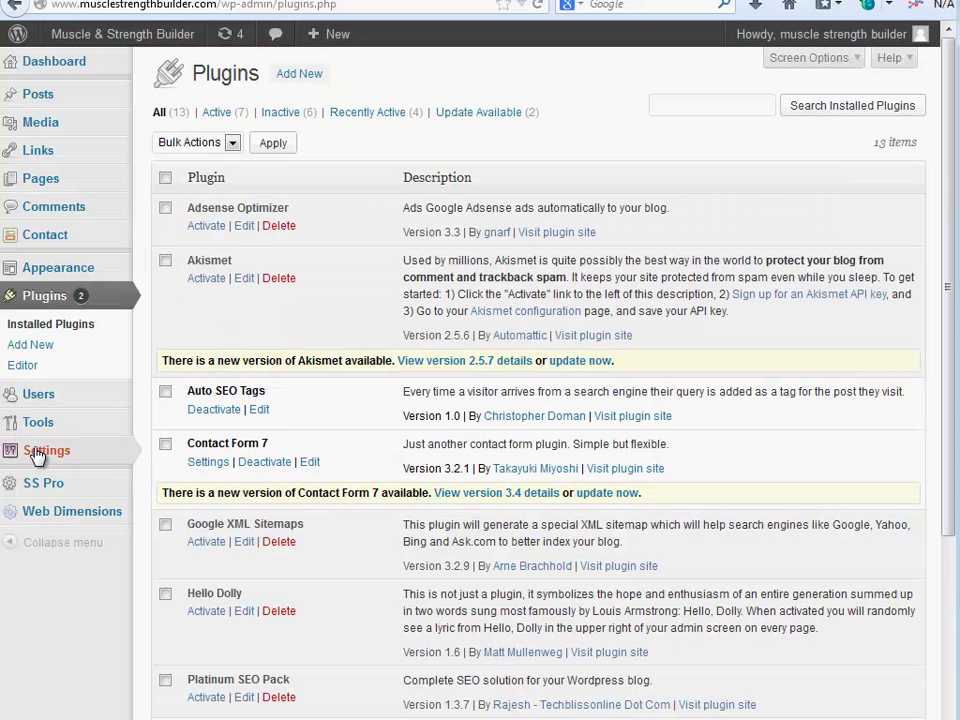
- Switch to the WordPress admin and examine the Update Services ping list in the Writing settings
{"action": "mouse_move", "coordinate": [36, 452]}
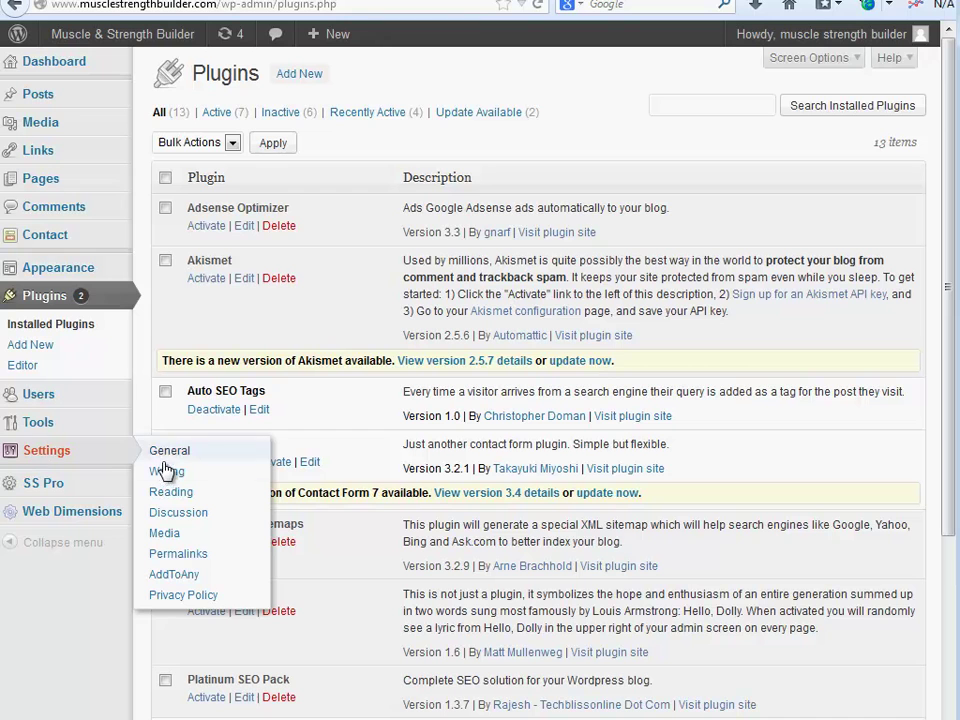
{"action": "left_click", "coordinate": [165, 473]}
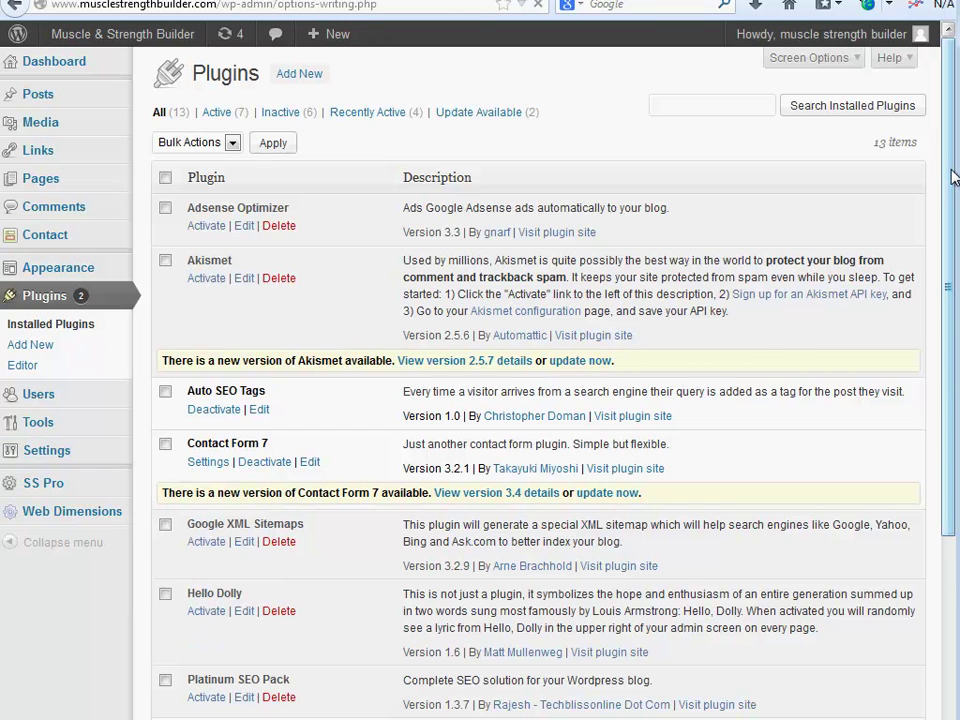
{"action": "scroll", "coordinate": [936, 410], "scroll_direction": "down", "scroll_amount": 2}
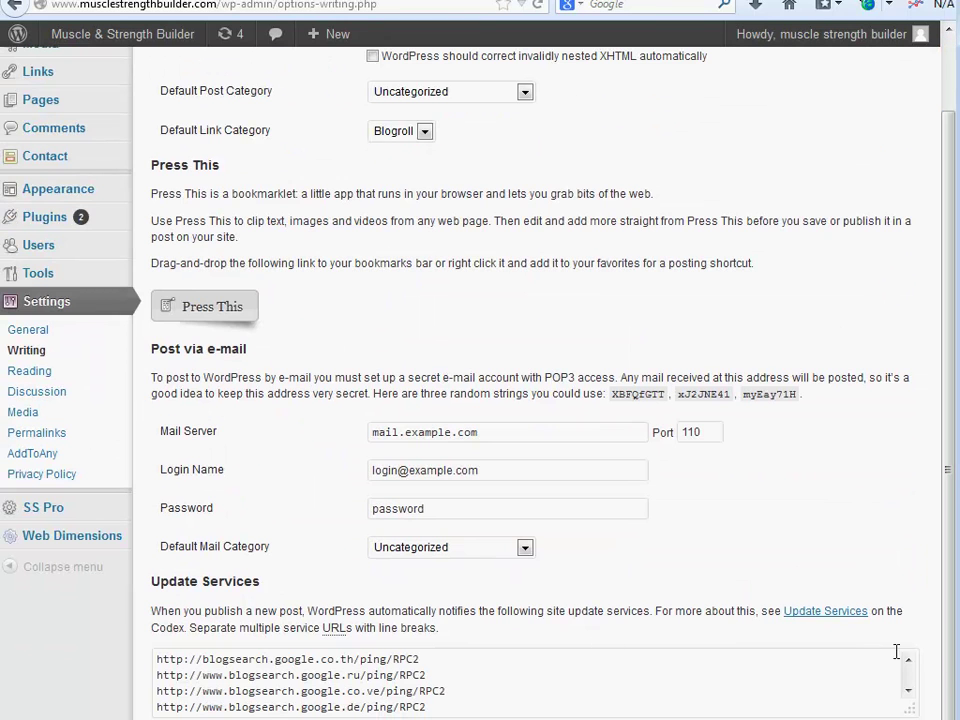
{"action": "mouse_move", "coordinate": [906, 708]}
{"action": "left_mouse_down"}
{"action": "mouse_move", "coordinate": [911, 719]}
{"action": "mouse_move", "coordinate": [890, 719]}
{"action": "mouse_move", "coordinate": [901, 719]}
{"action": "left_mouse_up"}
{"action": "scroll", "coordinate": [945, 425], "scroll_direction": "down", "scroll_amount": 4}
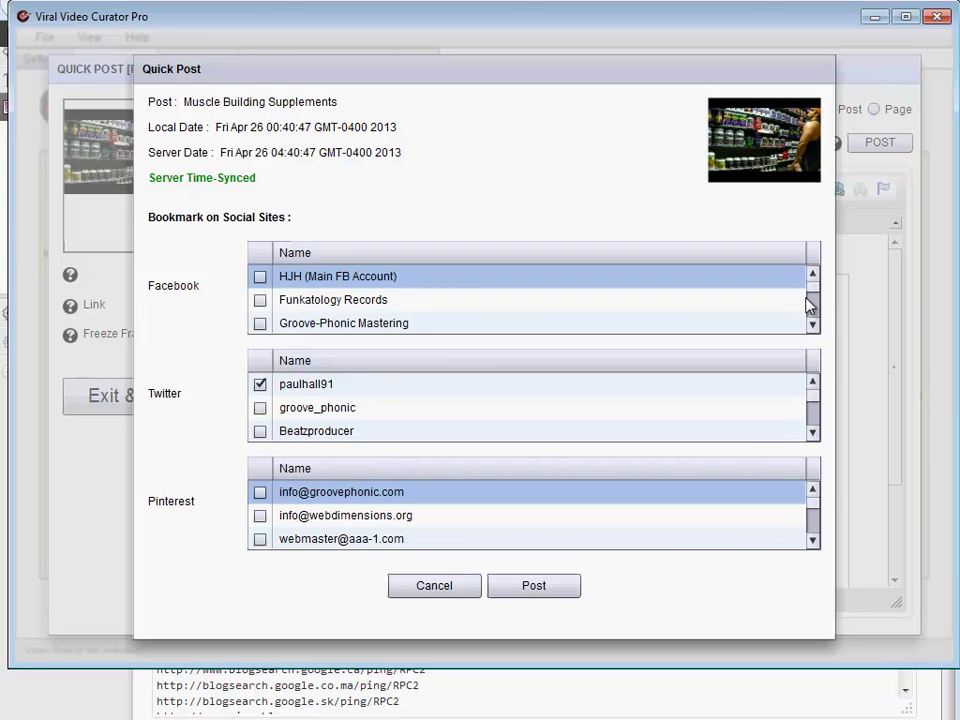
- Back in Viral Video Curator Pro, include the Web Dimensions Marketplace Facebook page for bookmarking and publish the post
{"action": "left_click_drag", "start_coordinate": [818, 291], "coordinate": [818, 304]}
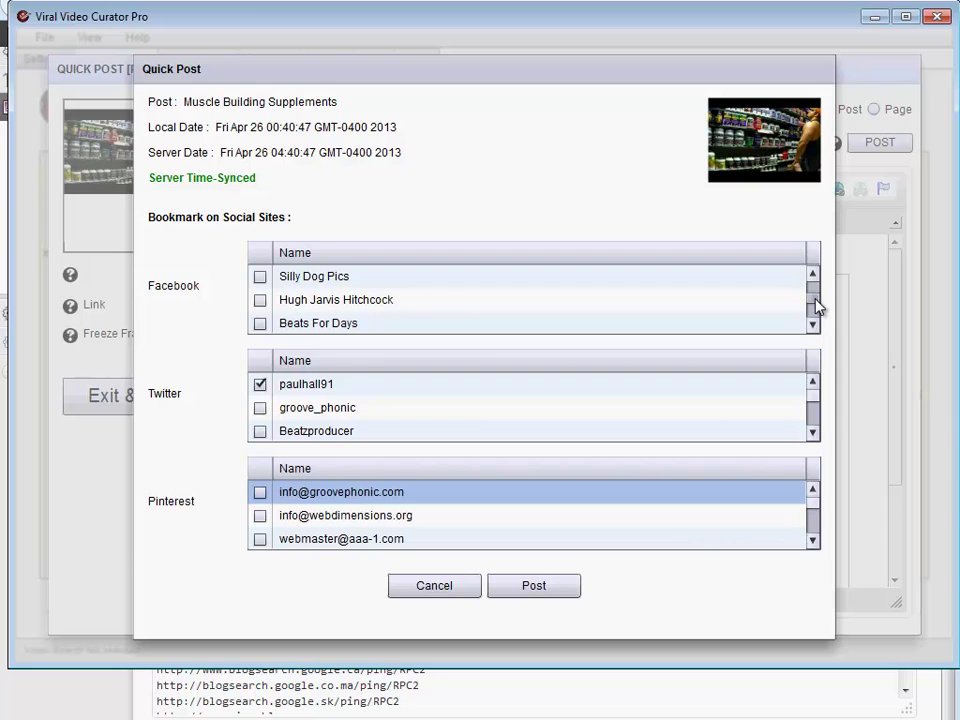
{"action": "mouse_move", "coordinate": [814, 304]}
{"action": "left_mouse_down"}
{"action": "mouse_move", "coordinate": [811, 316]}
{"action": "mouse_move", "coordinate": [815, 283]}
{"action": "mouse_move", "coordinate": [813, 315]}
{"action": "left_mouse_up"}
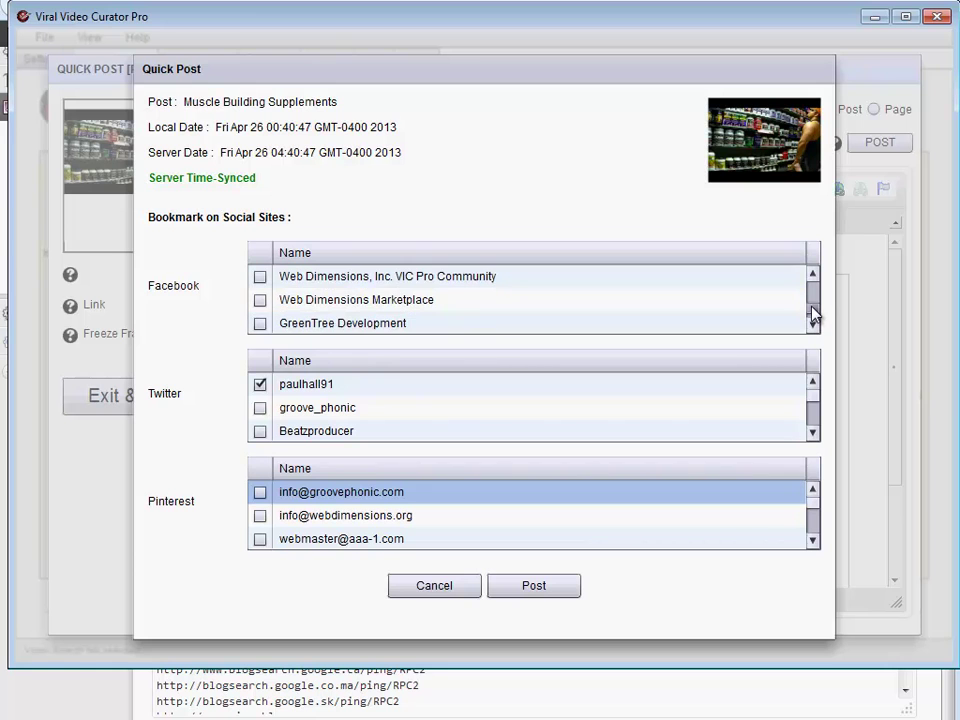
{"action": "left_click", "coordinate": [260, 301]}
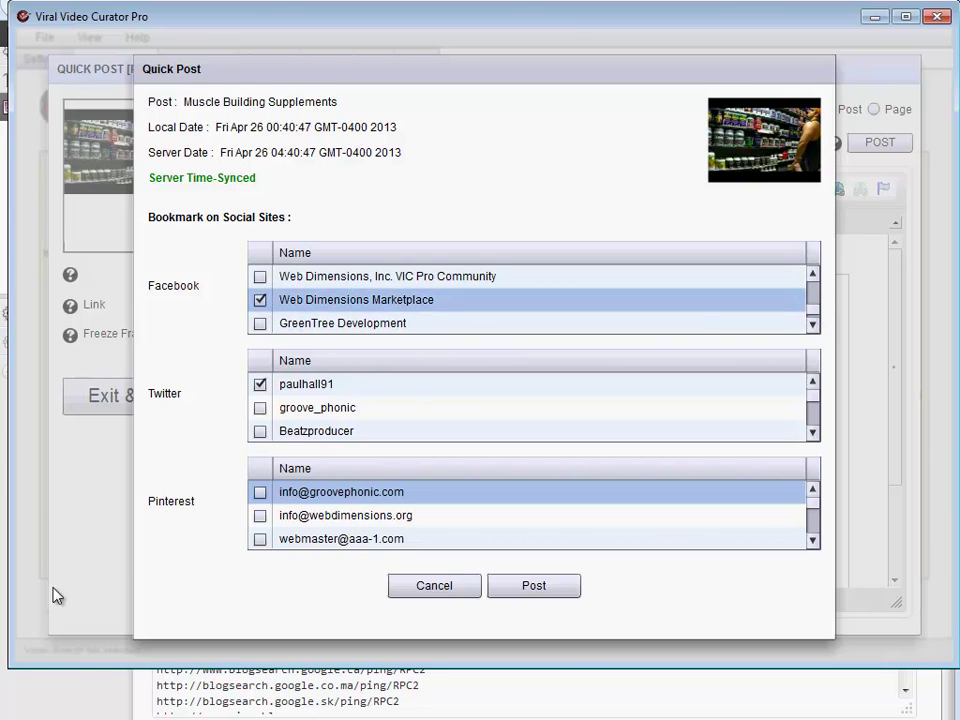
{"action": "left_click", "coordinate": [535, 588]}
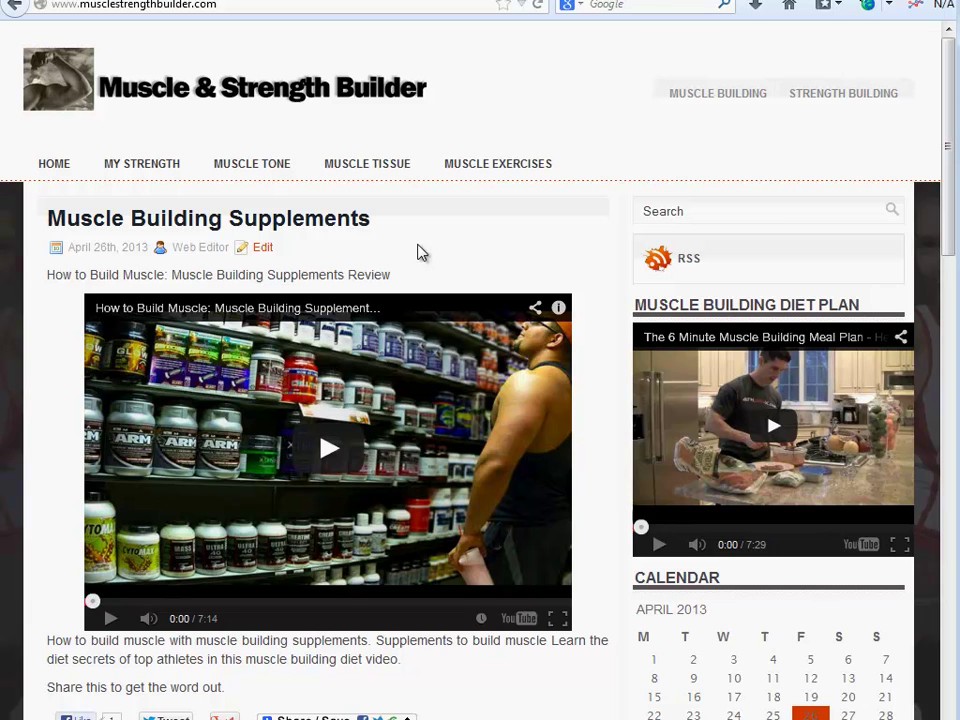
- Check the Muscle Building category archive on the website for the new post, and return to the site's home page
{"action": "left_click", "coordinate": [718, 95]}
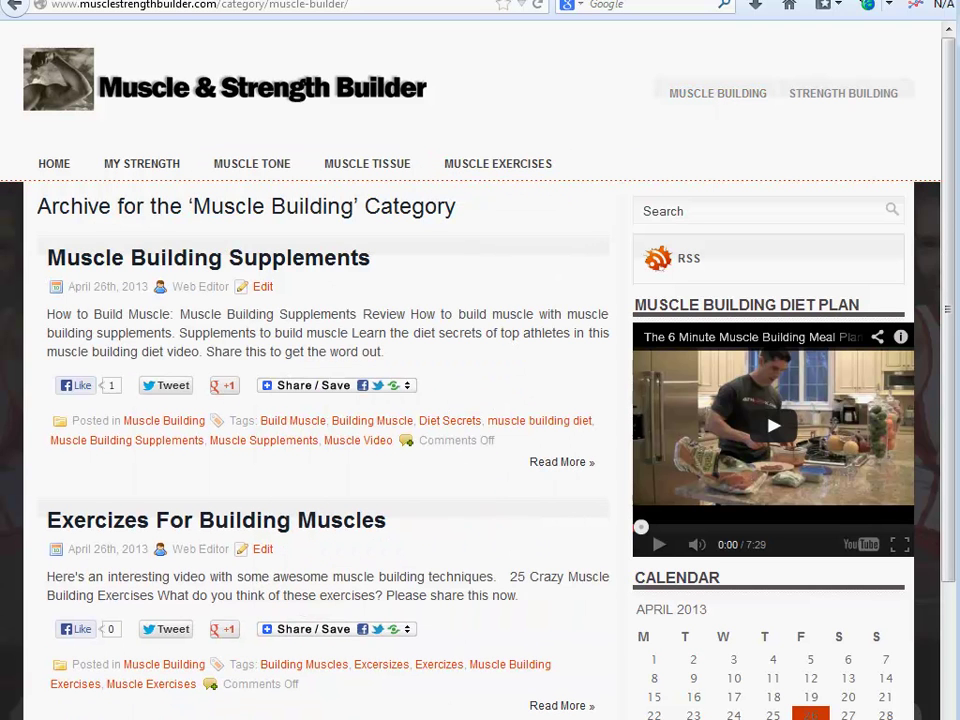
{"action": "left_click_drag", "start_coordinate": [951, 259], "coordinate": [955, 420]}
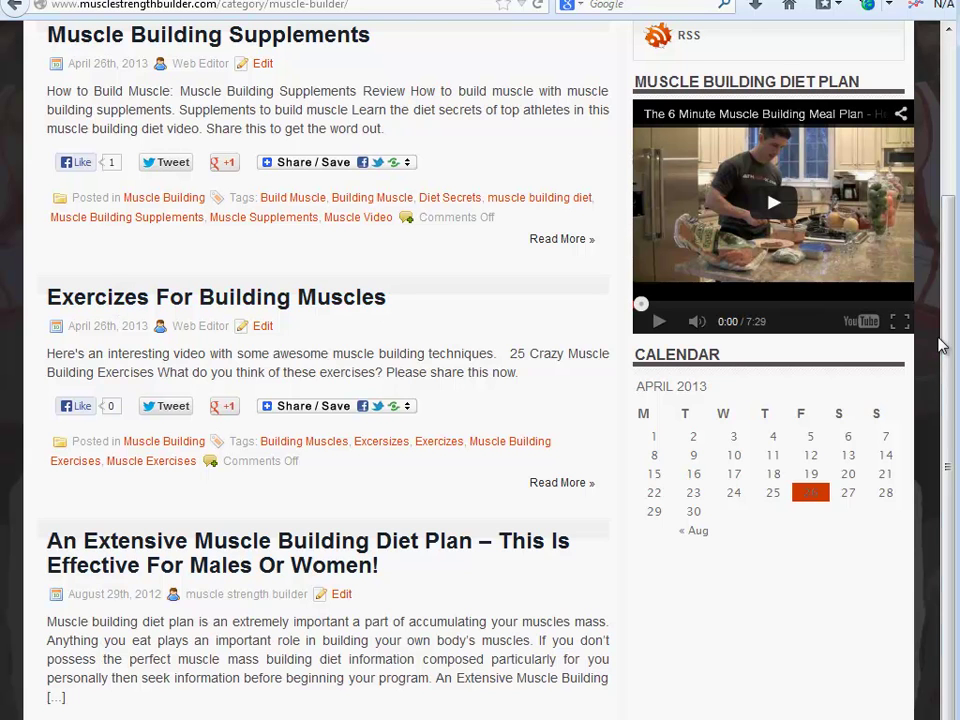
{"action": "left_click_drag", "start_coordinate": [953, 343], "coordinate": [953, 188]}
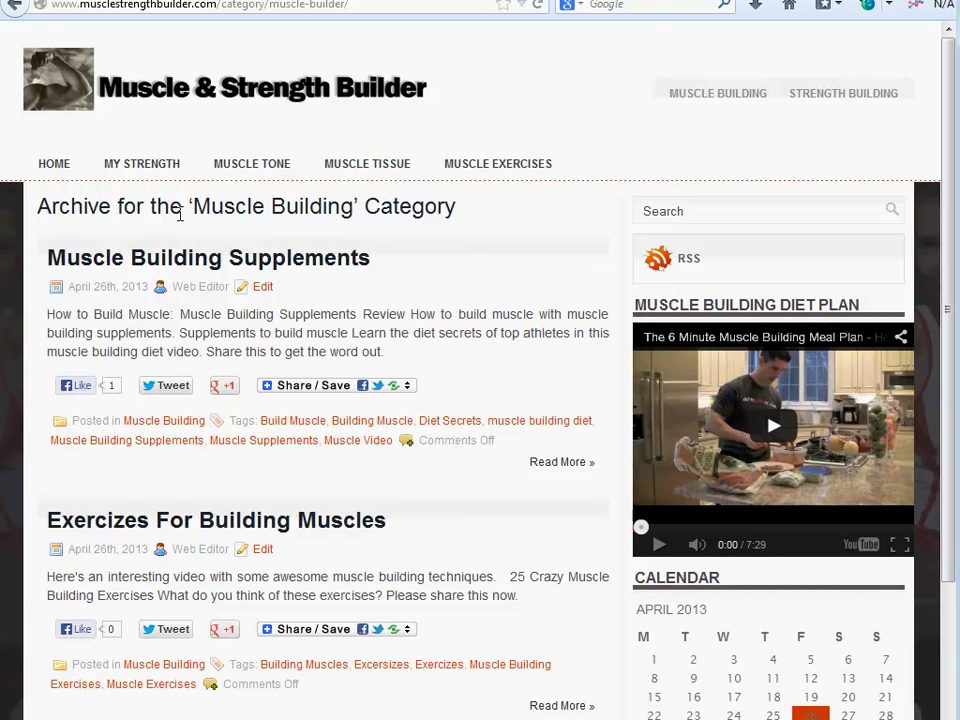
{"action": "mouse_move", "coordinate": [141, 166]}
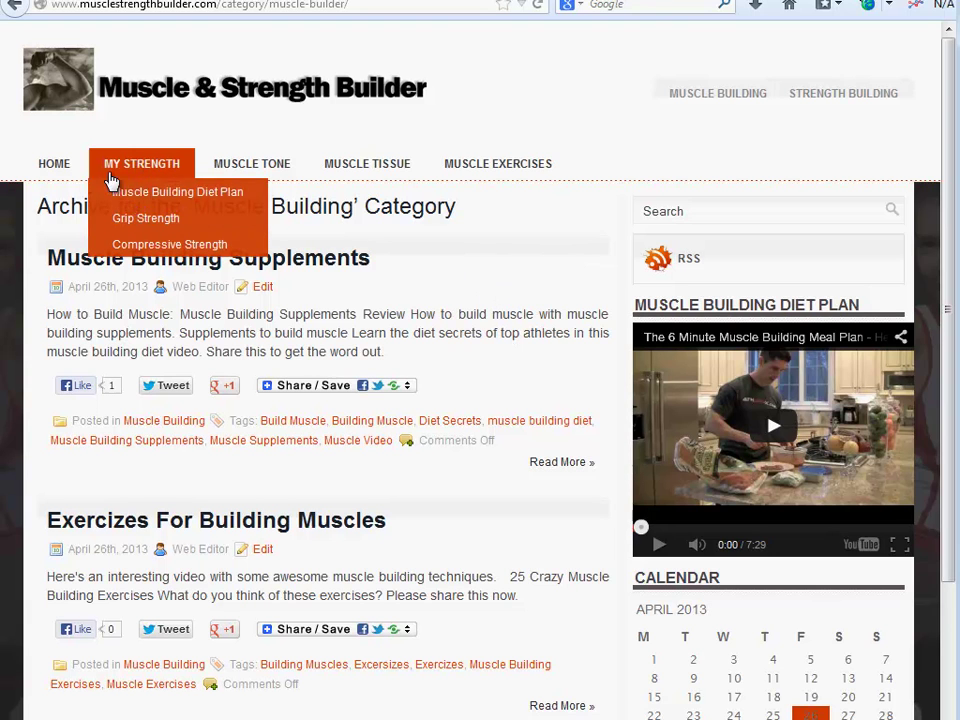
{"action": "left_click", "coordinate": [58, 166]}
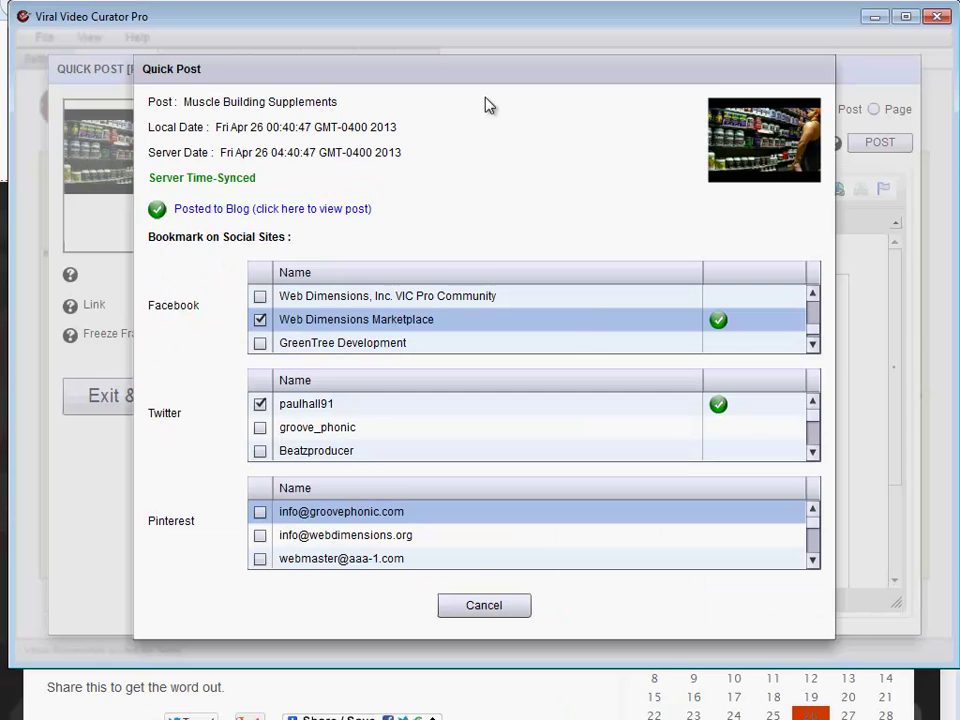
- Back in Viral Video Curator Pro, close and reset the finished quick post, and search for videos with the keyword "muscle fiber"
{"action": "left_click", "coordinate": [440, 609]}
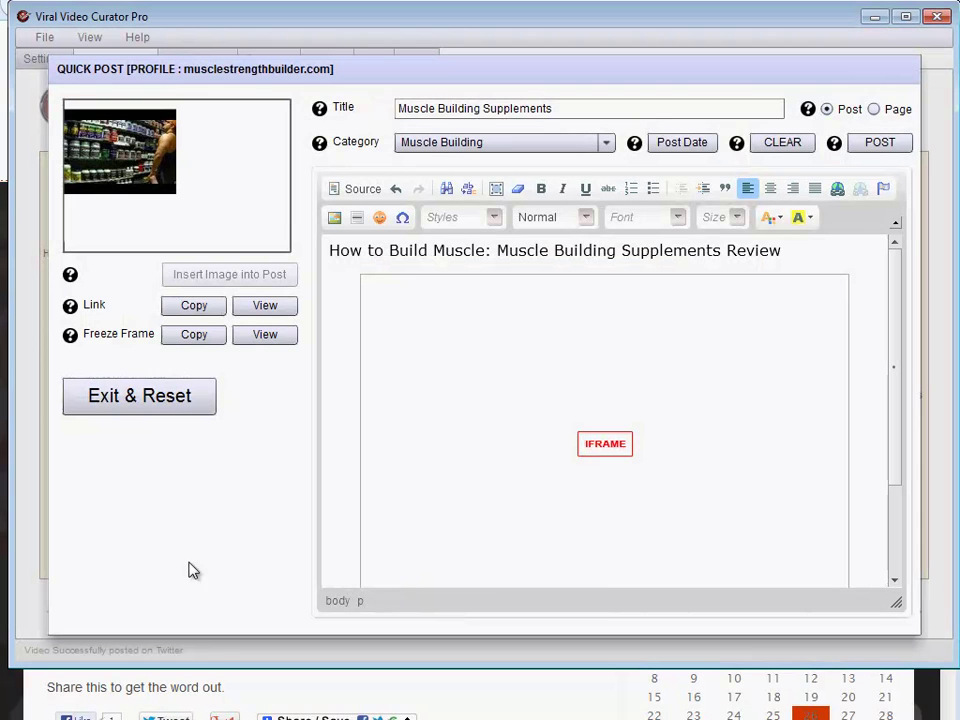
{"action": "left_click", "coordinate": [137, 399]}
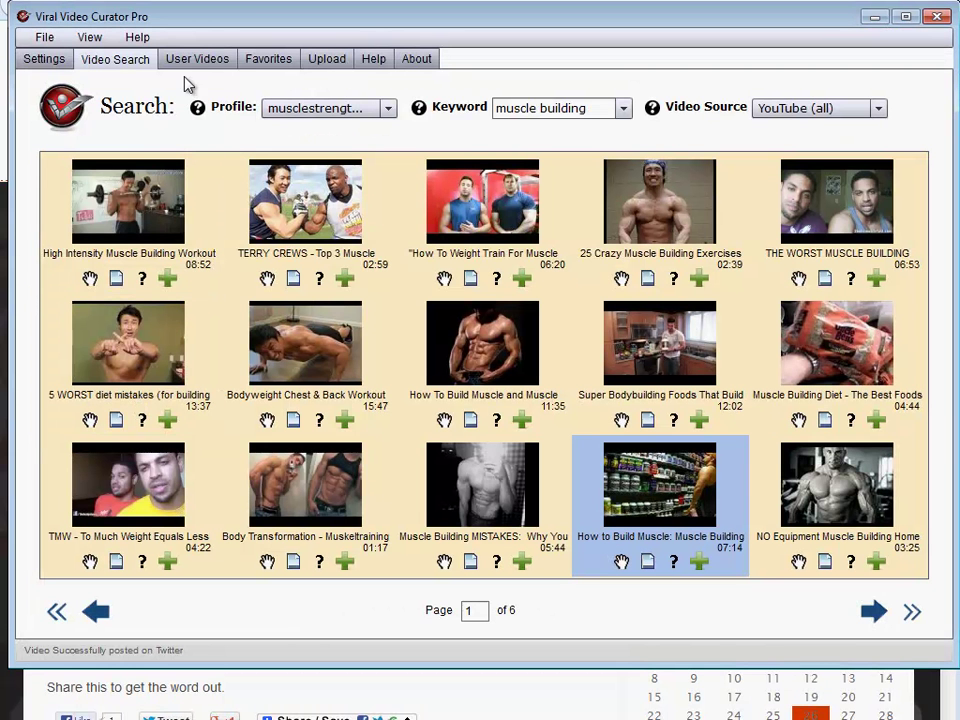
{"action": "left_click", "coordinate": [623, 108]}
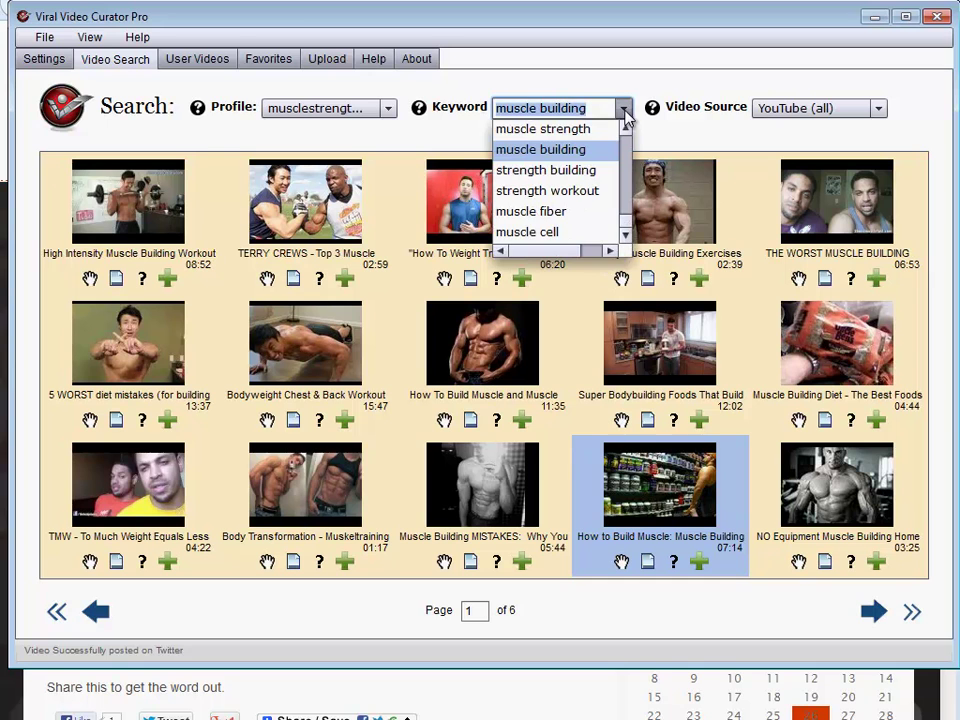
{"action": "left_click", "coordinate": [548, 211]}
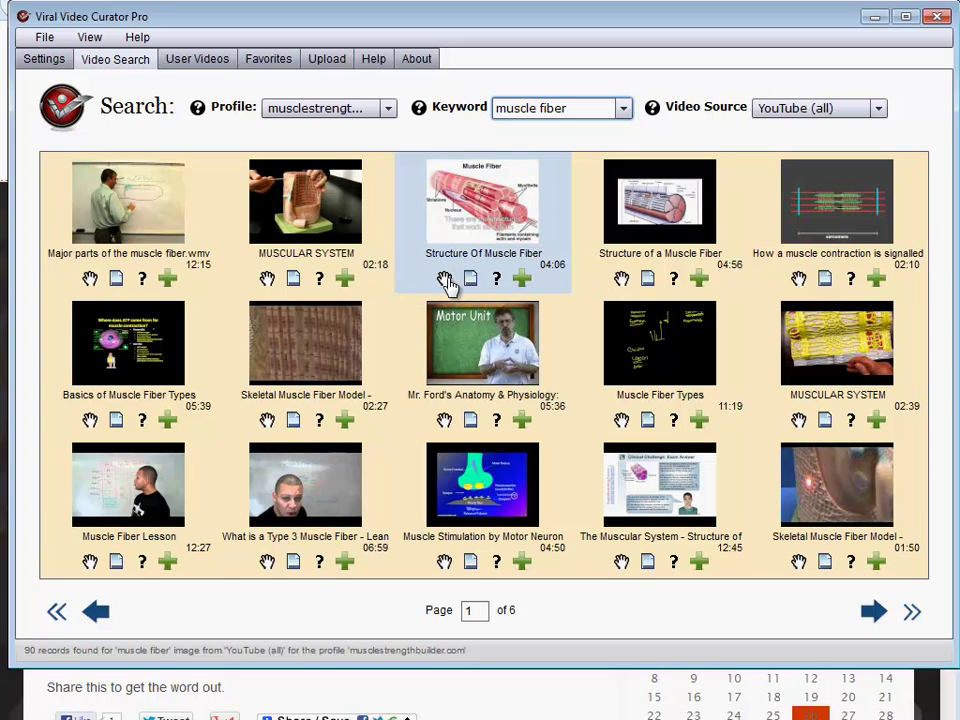
- Create a quick post from the "Structure Of Muscle Fiber" video and title it "Do You Know the Structure of Your Muscle Fiber?"
{"action": "left_click", "coordinate": [471, 279]}
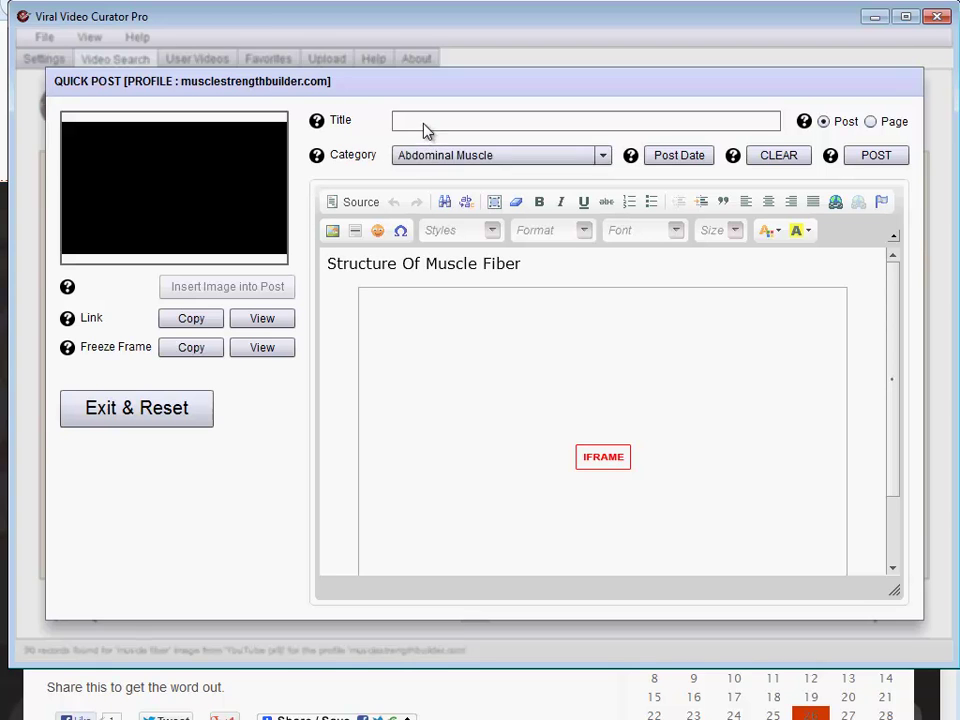
{"action": "left_click", "coordinate": [424, 107]}
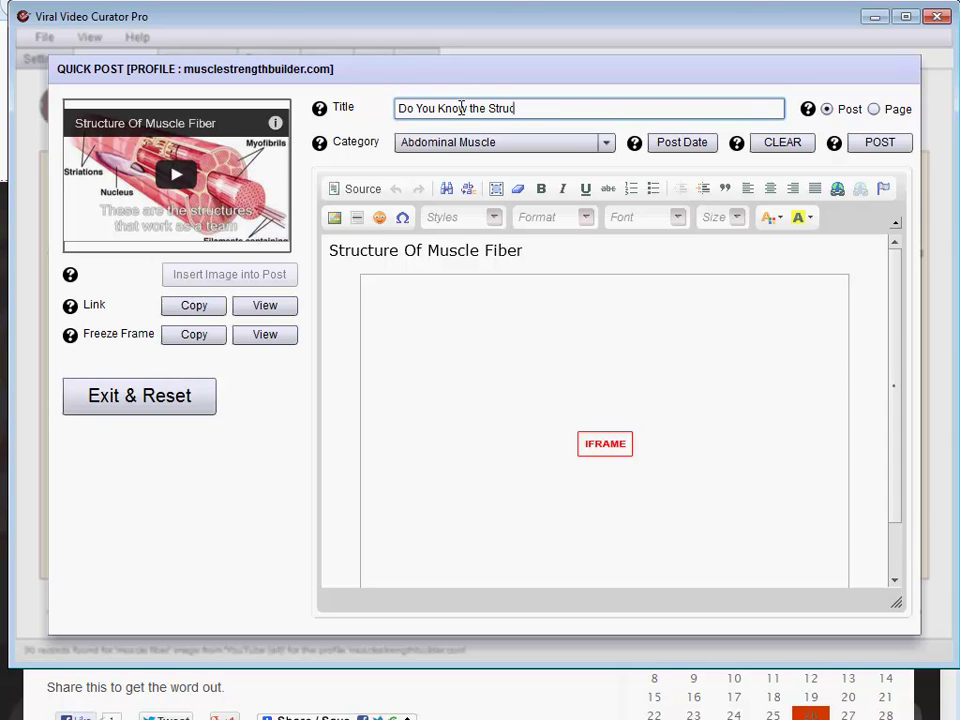
{"action": "type", "text": "our Muscle Fiber?"}
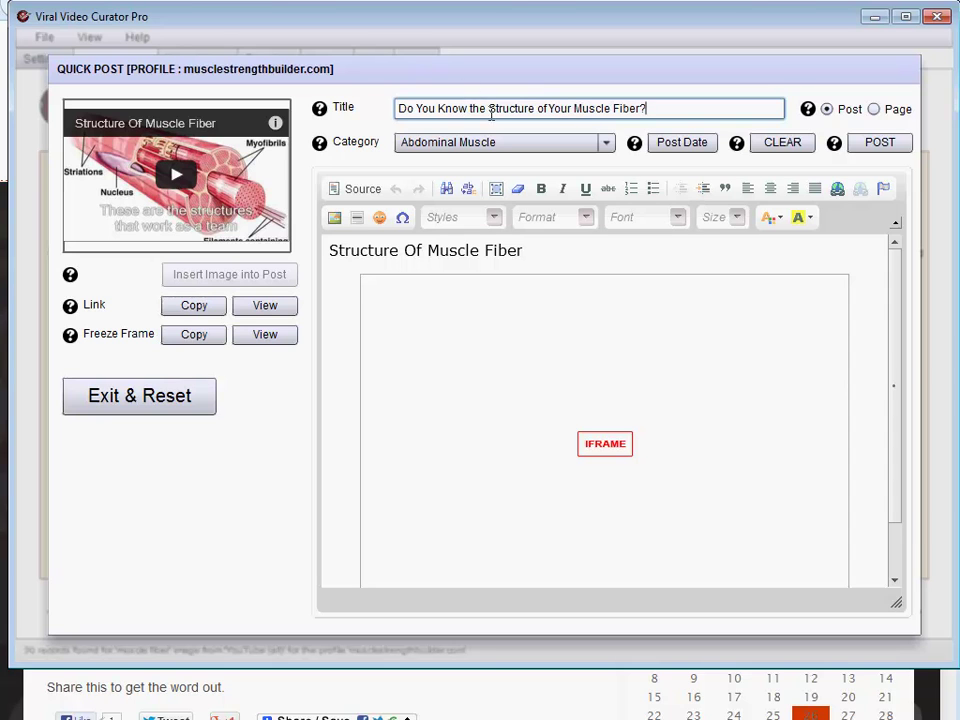
- Assign the muscle fiber post to the Muscle Fibers category
{"action": "left_click", "coordinate": [509, 144]}
{"action": "left_click_drag", "start_coordinate": [608, 178], "coordinate": [606, 222]}
{"action": "left_click", "coordinate": [452, 214]}
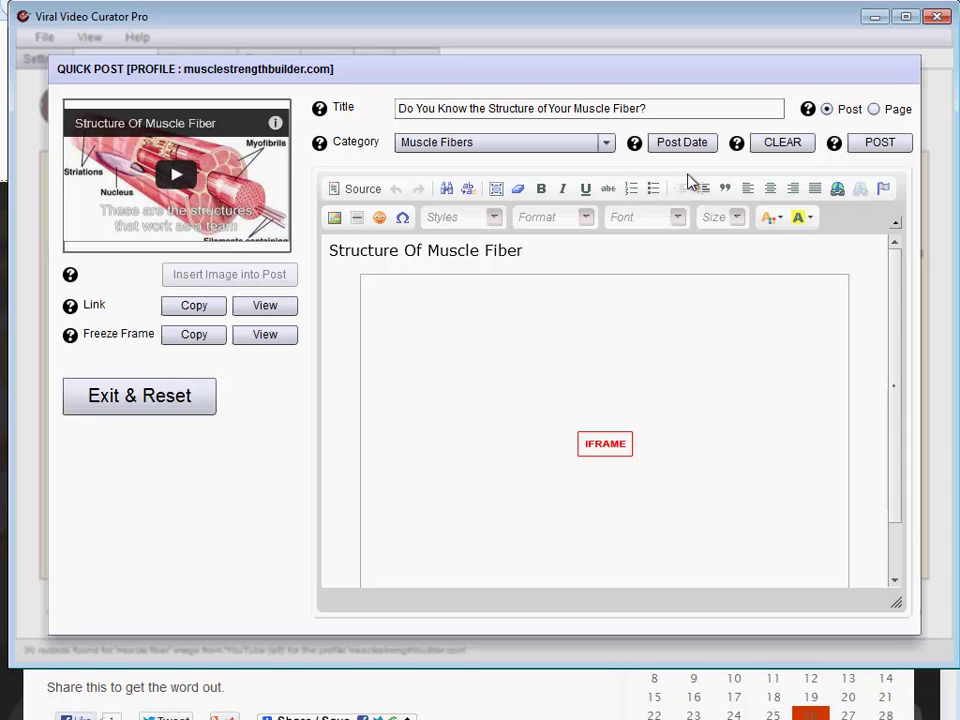
- Replace the description below the embedded video with "This is an amazing video about muscle fibre. Check it out and share it!"
{"action": "left_click_drag", "start_coordinate": [893, 336], "coordinate": [896, 411]}
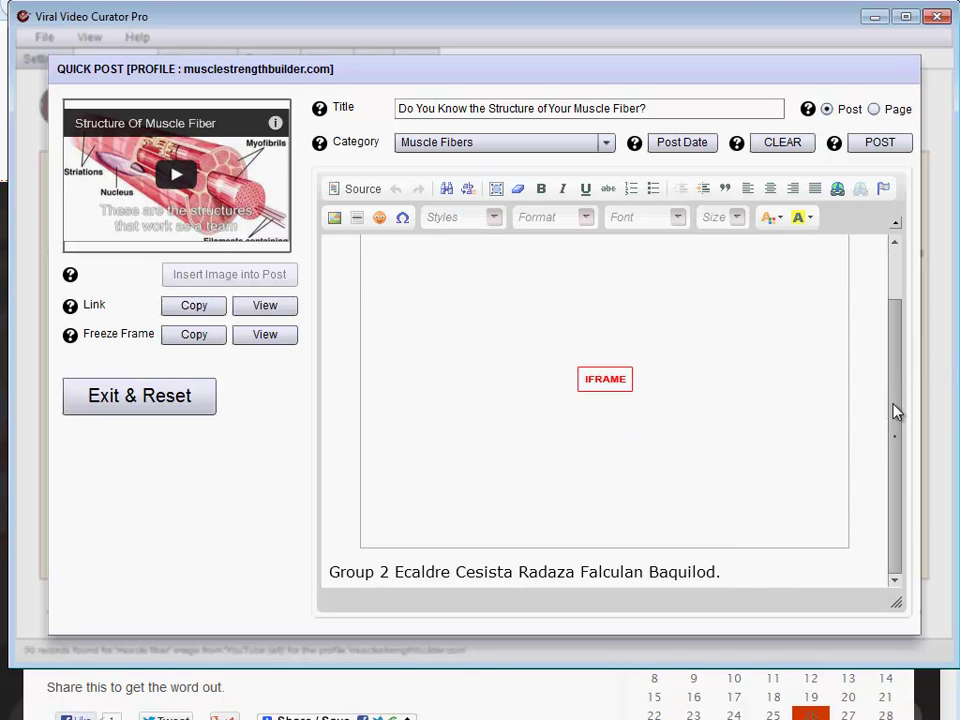
{"action": "left_click_drag", "start_coordinate": [734, 573], "coordinate": [326, 572]}
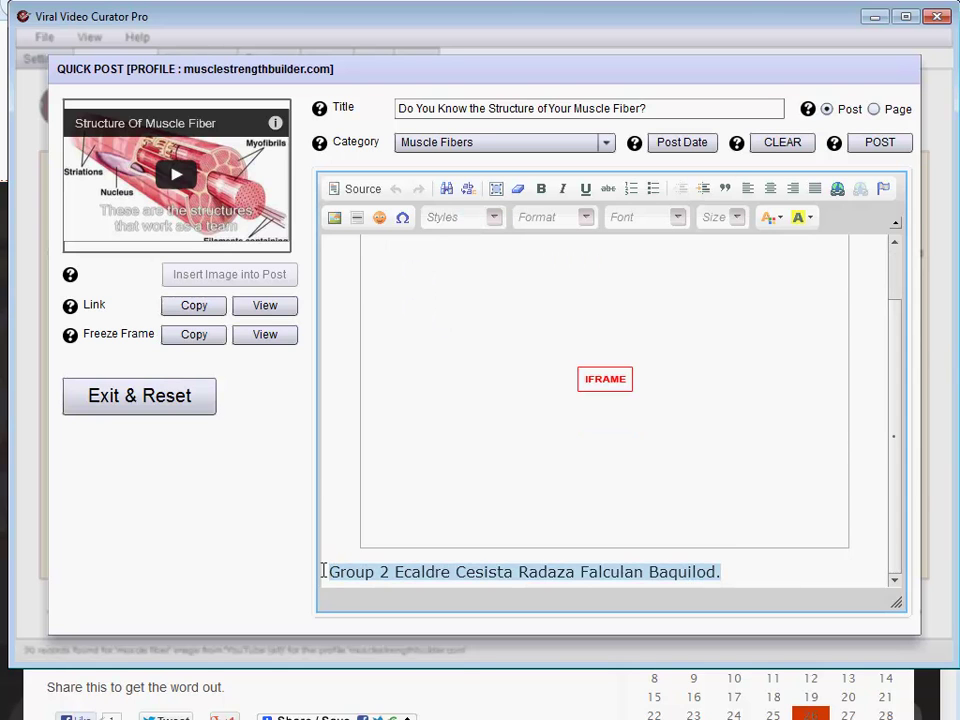
{"action": "type", "text": "This is an m"}
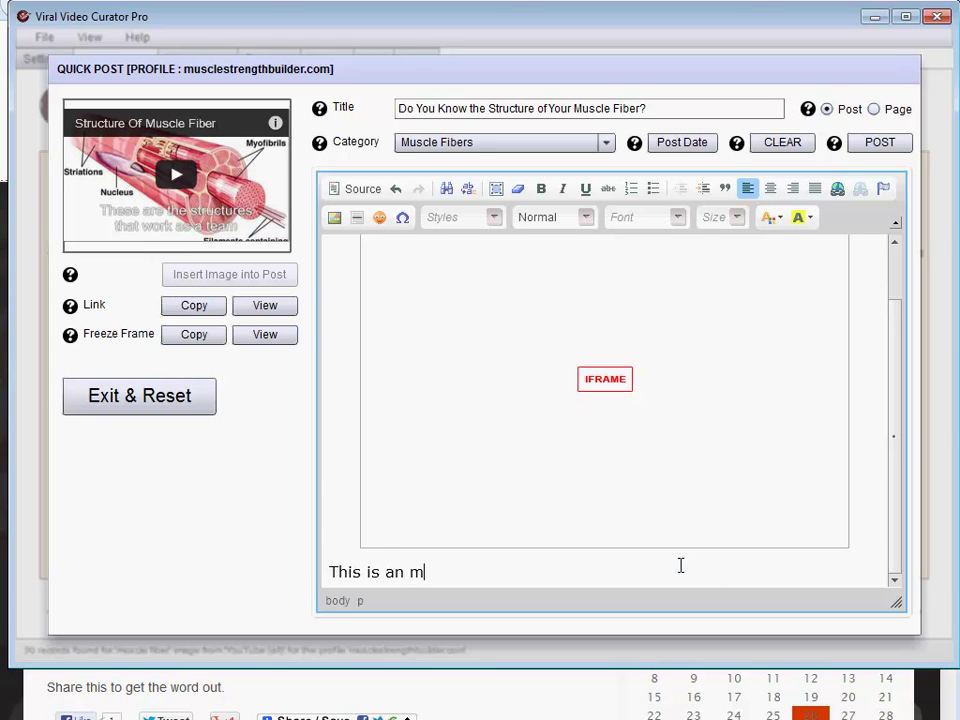
{"action": "type", "text": "aazing video abo"}
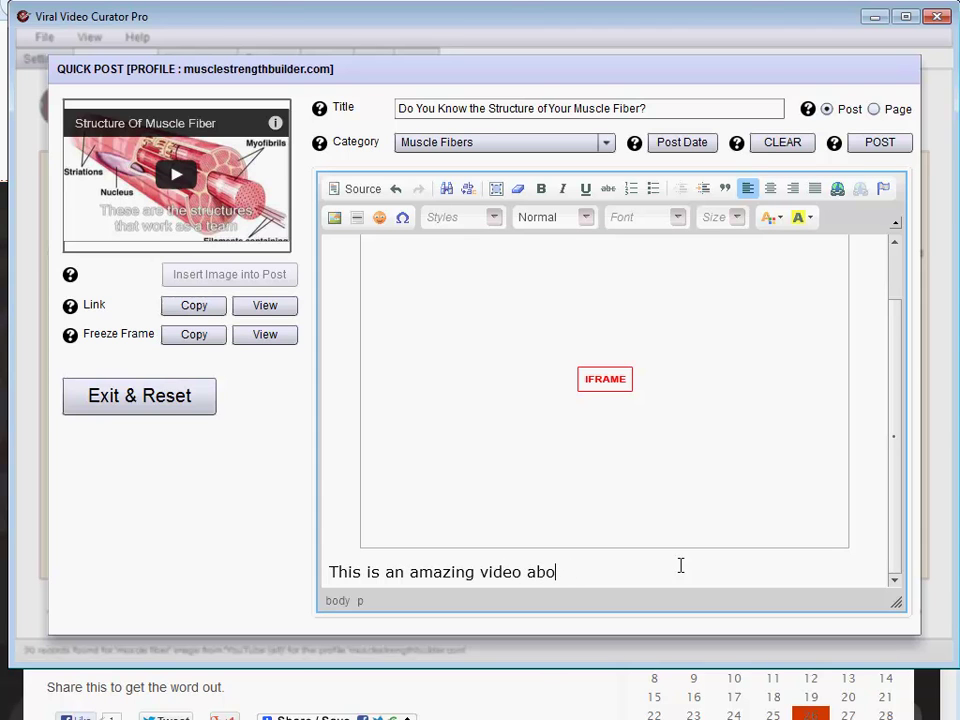
{"action": "type", "text": "ut muscle fibre"}
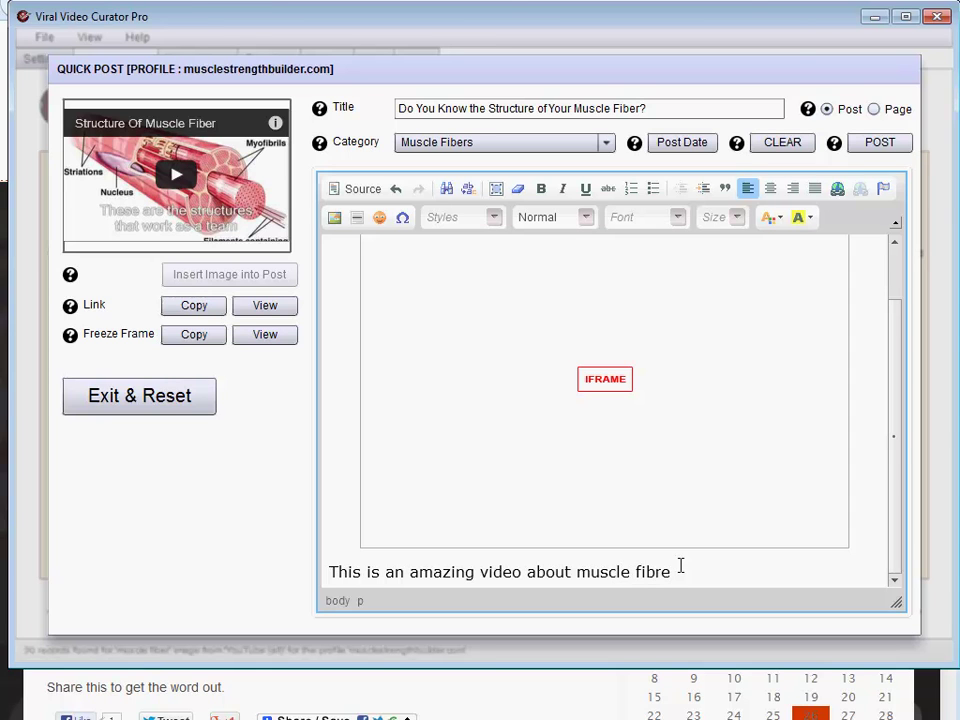
{"action": "type", "text": "Check it out and share it!"}
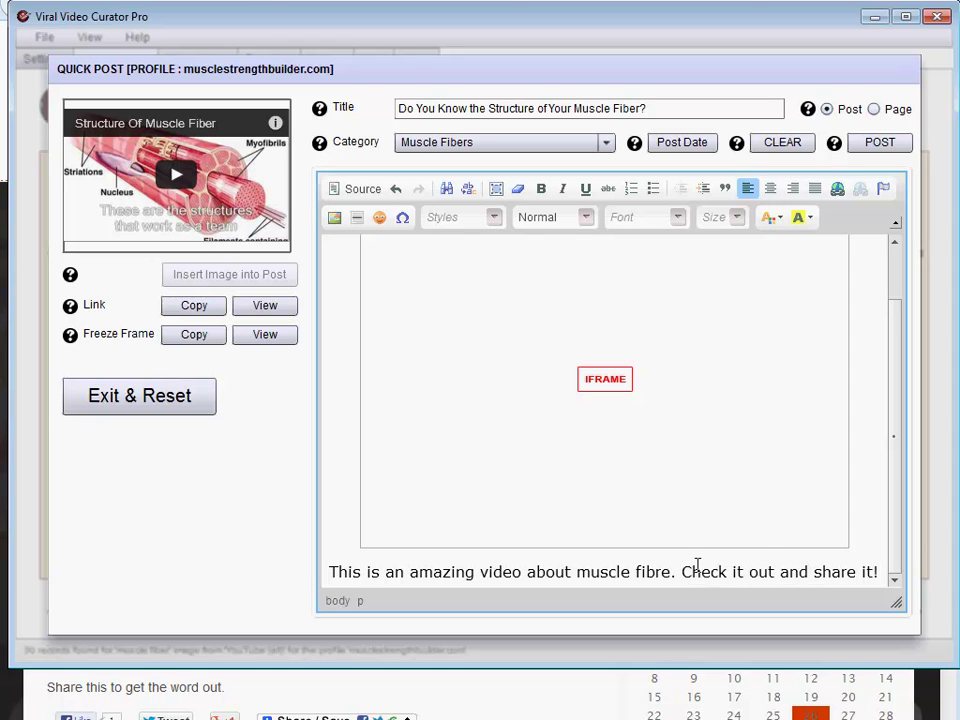
- Publish the muscle fiber post with the main Facebook account and the first Pinterest account deselected, keeping only the Twitter bookmark
{"action": "left_click_drag", "start_coordinate": [891, 388], "coordinate": [907, 283]}
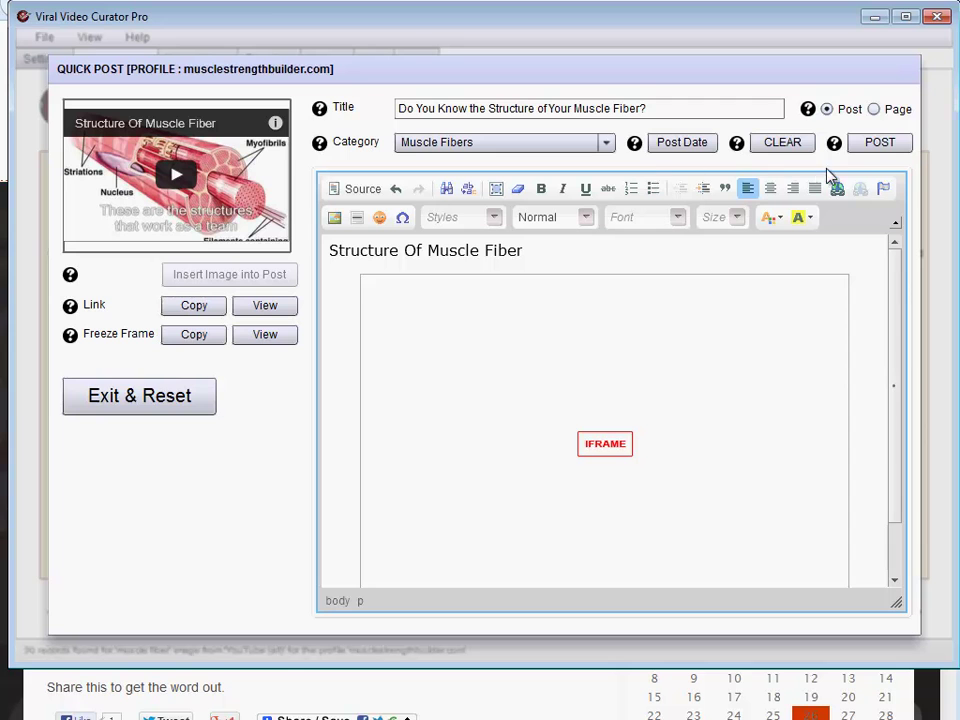
{"action": "left_click", "coordinate": [868, 145]}
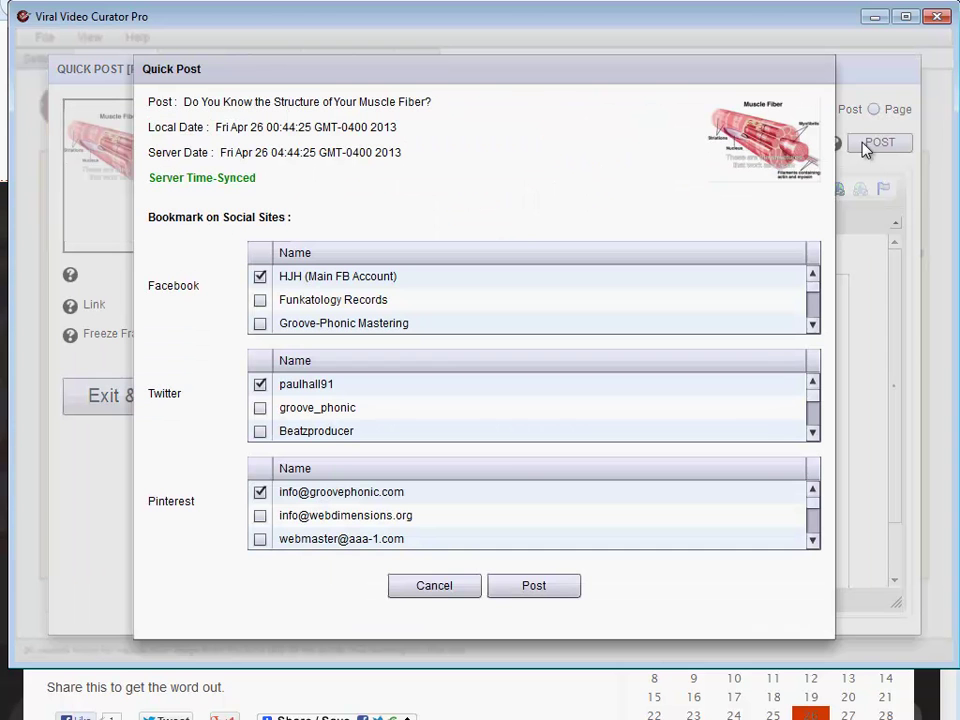
{"action": "left_click", "coordinate": [260, 276]}
{"action": "left_click_drag", "start_coordinate": [812, 296], "coordinate": [815, 320]}
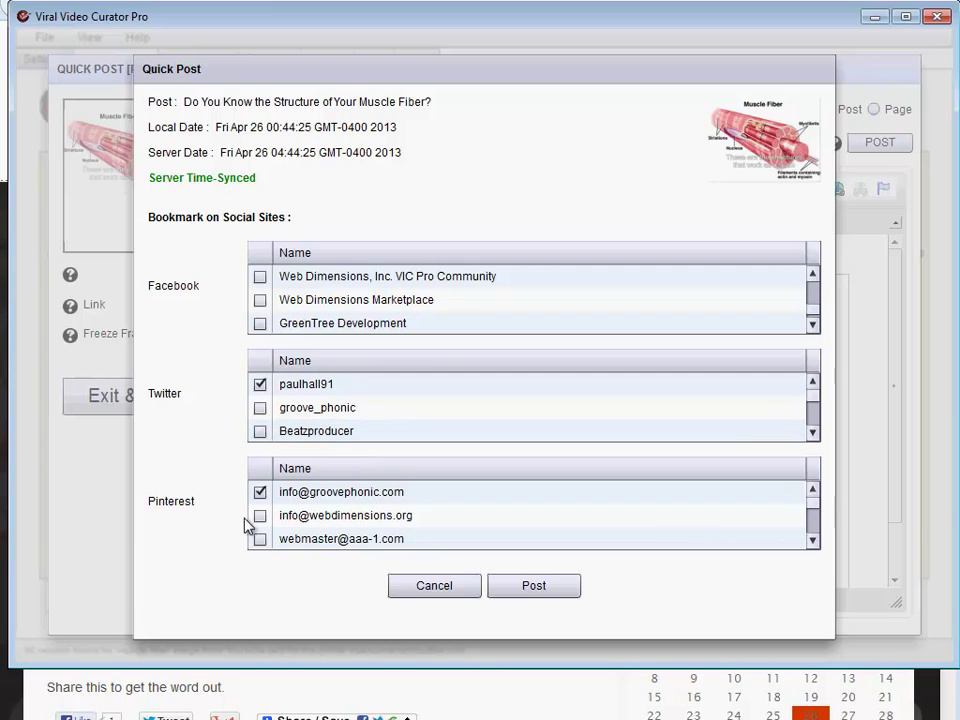
{"action": "left_click", "coordinate": [260, 492]}
{"action": "left_click", "coordinate": [534, 586]}
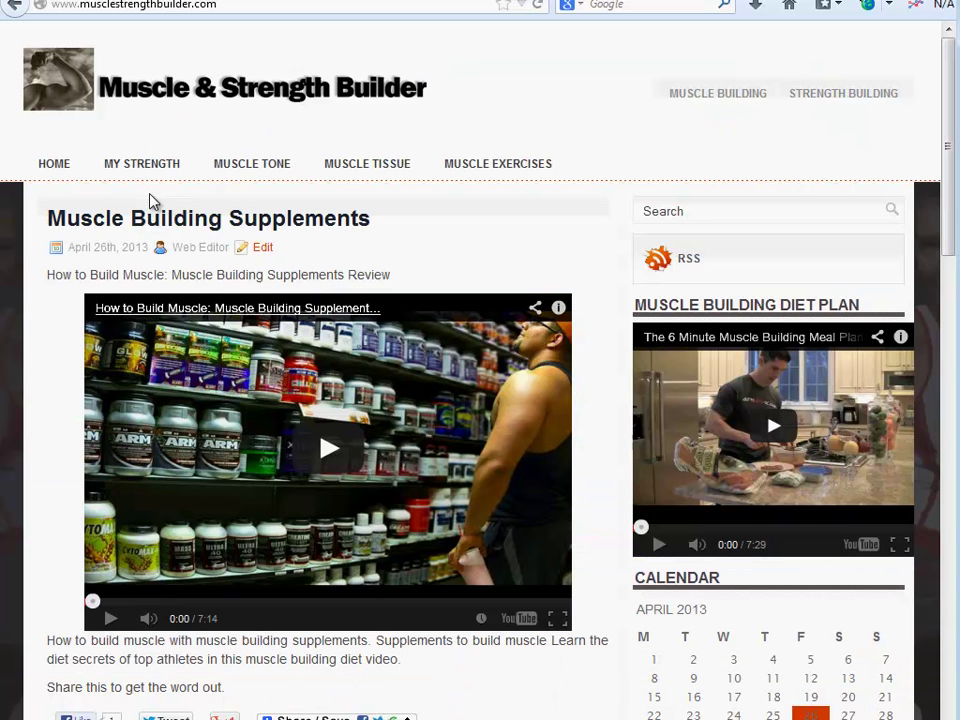
- Switch to the website, reload its home page and check the new muscle fiber post
{"action": "left_click", "coordinate": [63, 175]}
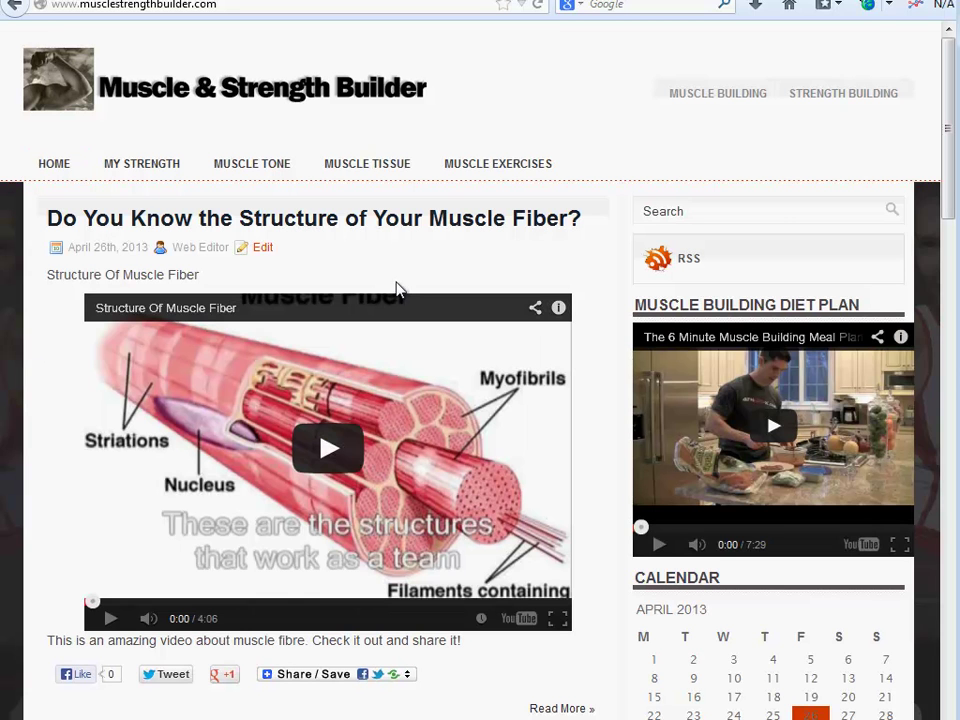
{"action": "scroll", "coordinate": [948, 248], "scroll_direction": "down", "scroll_amount": 2}
{"action": "left_click_drag", "start_coordinate": [948, 248], "coordinate": [953, 145]}
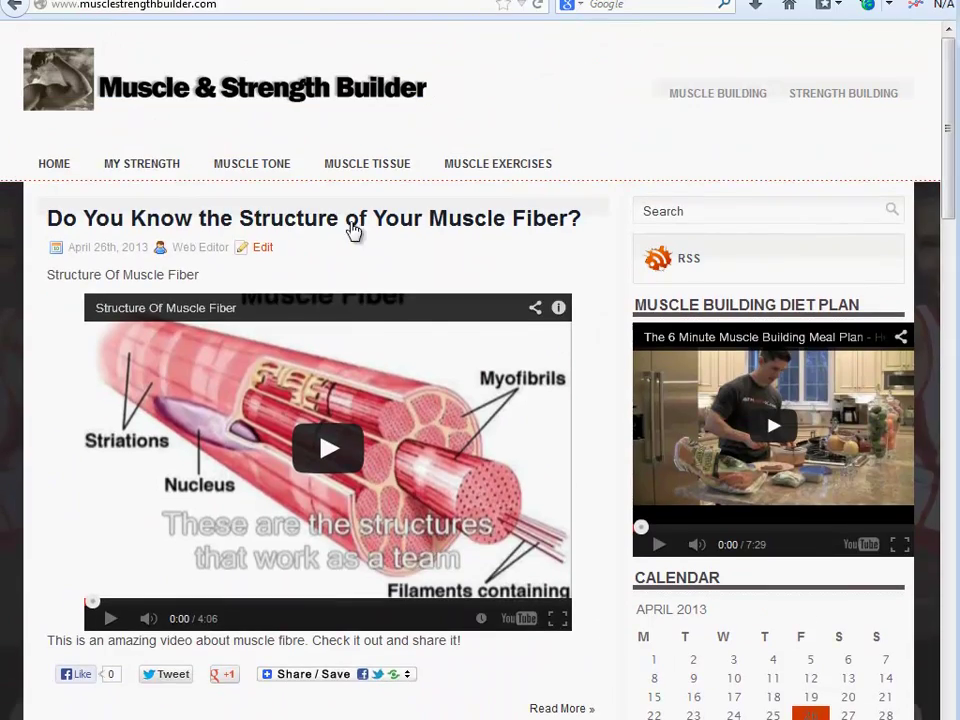
- Open the Muscle Fibers category archive under Muscle Tissue and view the muscle fiber post's own page, including its category and tags
{"action": "mouse_move", "coordinate": [128, 168]}
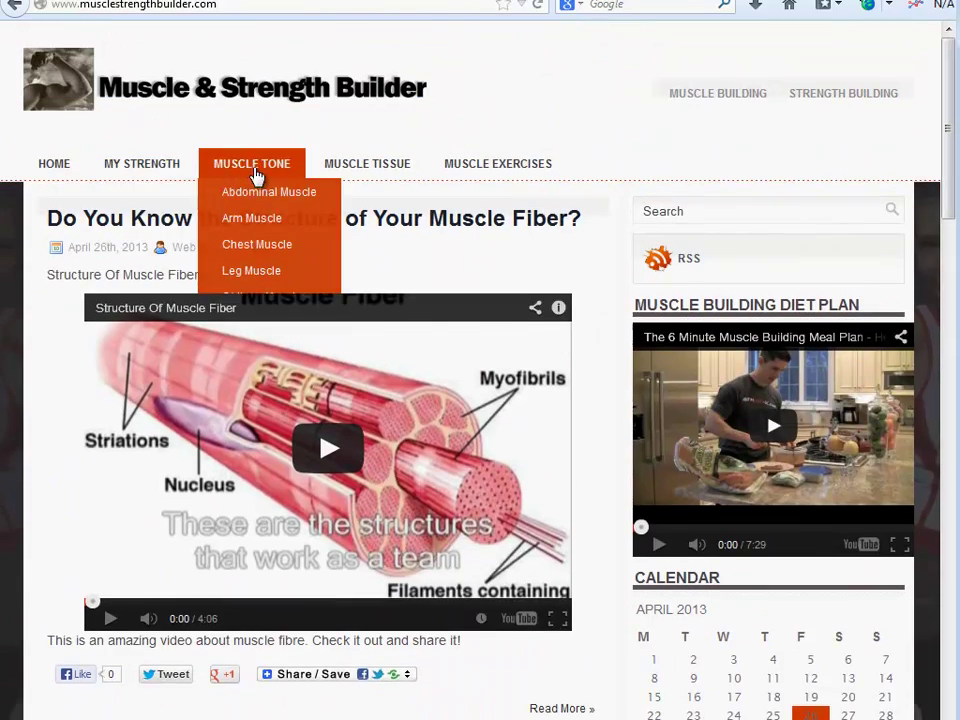
{"action": "mouse_move", "coordinate": [367, 168]}
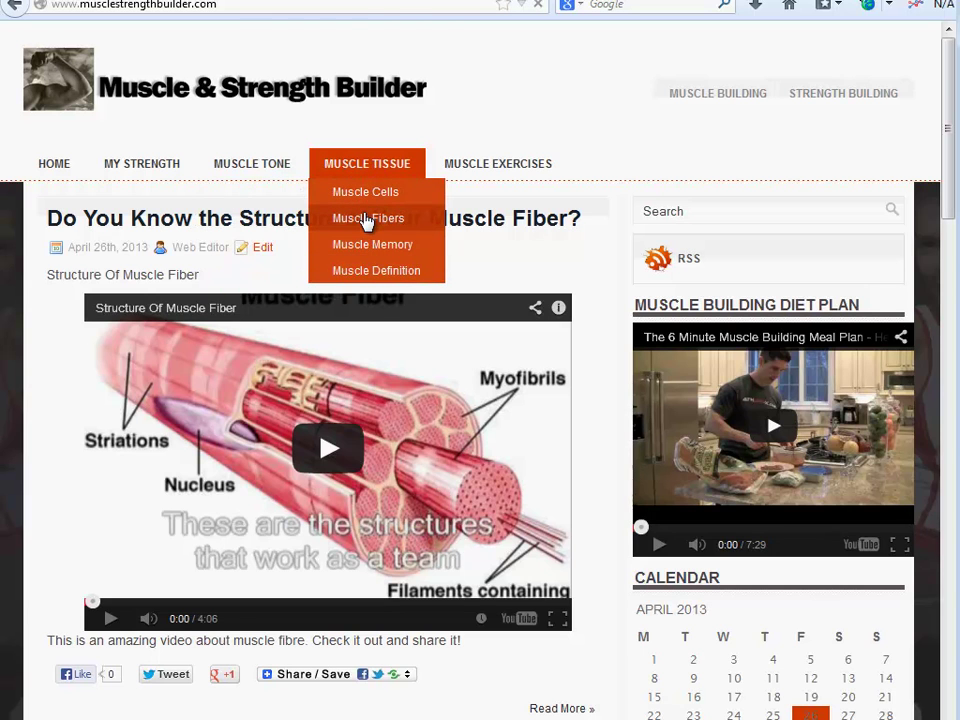
{"action": "left_click", "coordinate": [367, 219]}
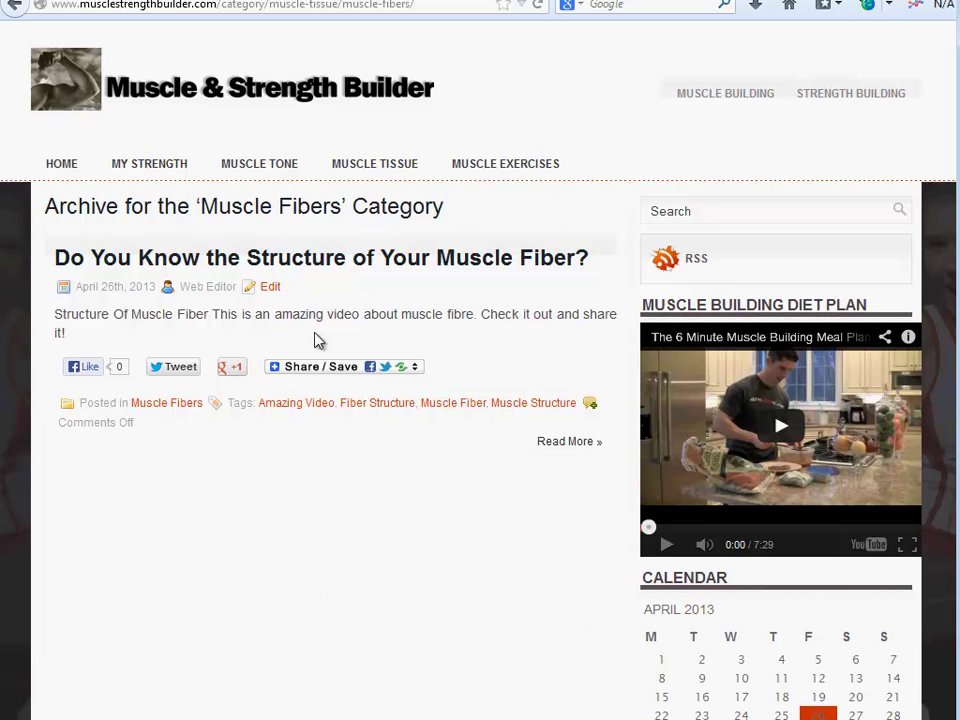
{"action": "left_click", "coordinate": [341, 264]}
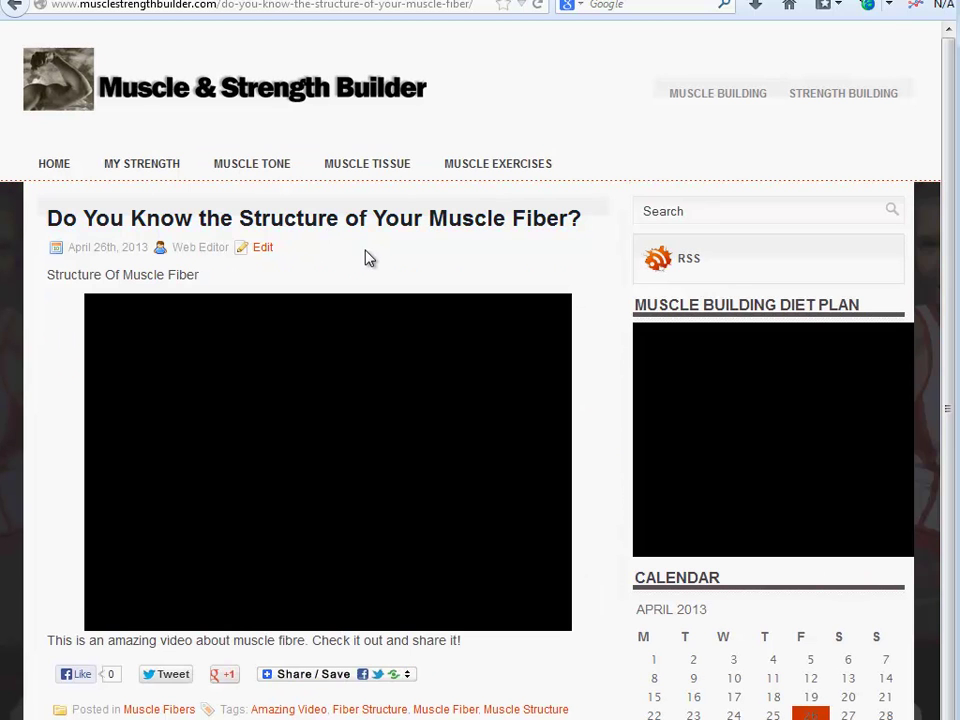
{"action": "mouse_move", "coordinate": [362, 172]}
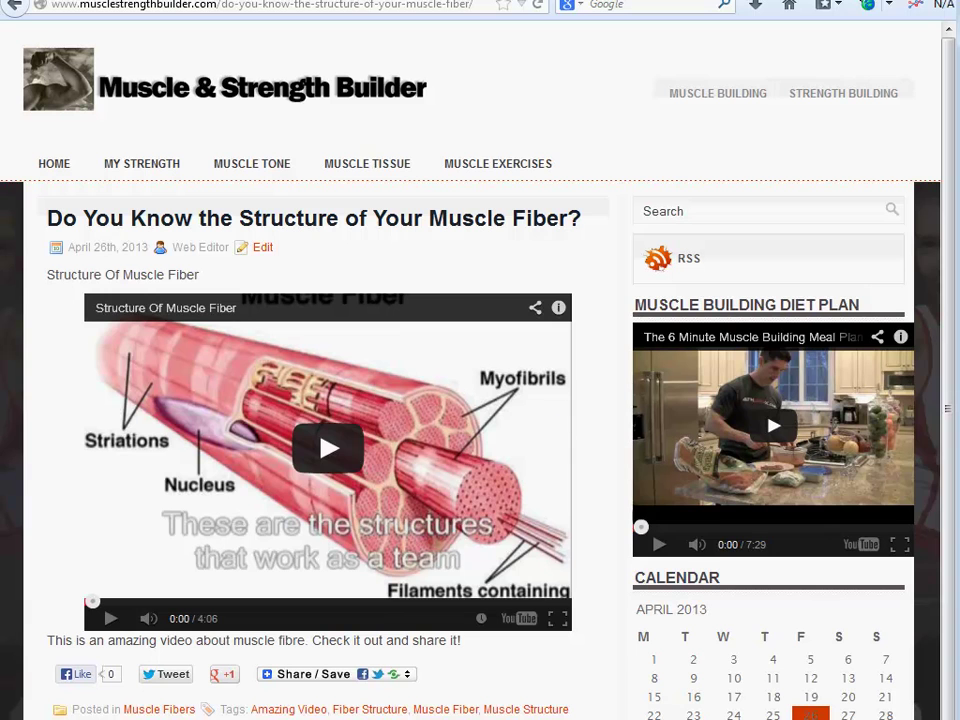
{"action": "mouse_move", "coordinate": [208, 168]}
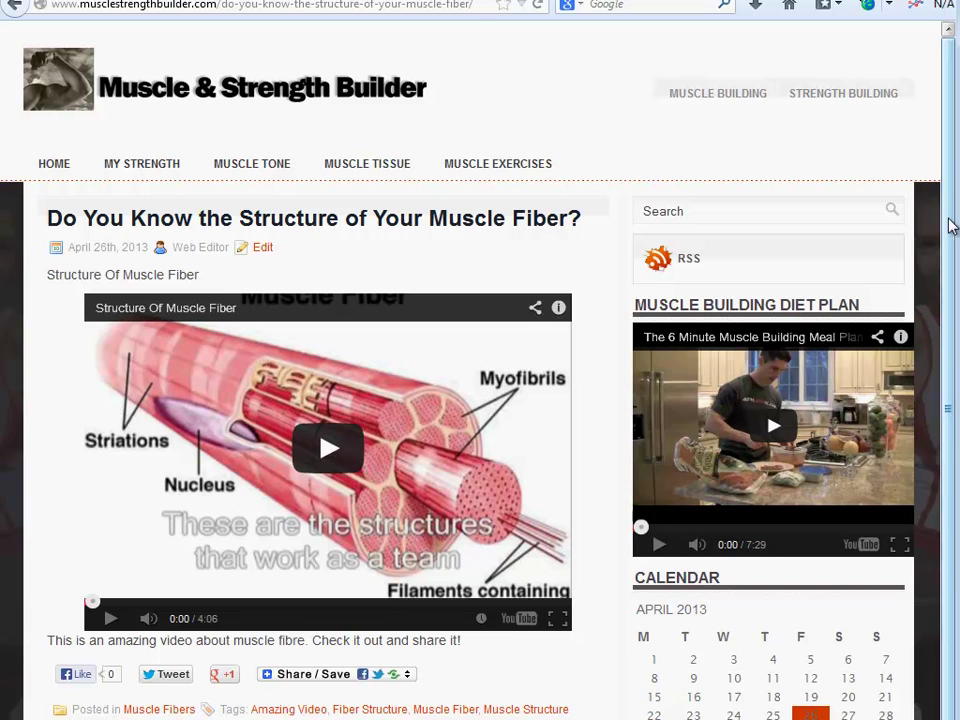
{"action": "scroll", "coordinate": [925, 440], "scroll_direction": "down", "scroll_amount": 1}
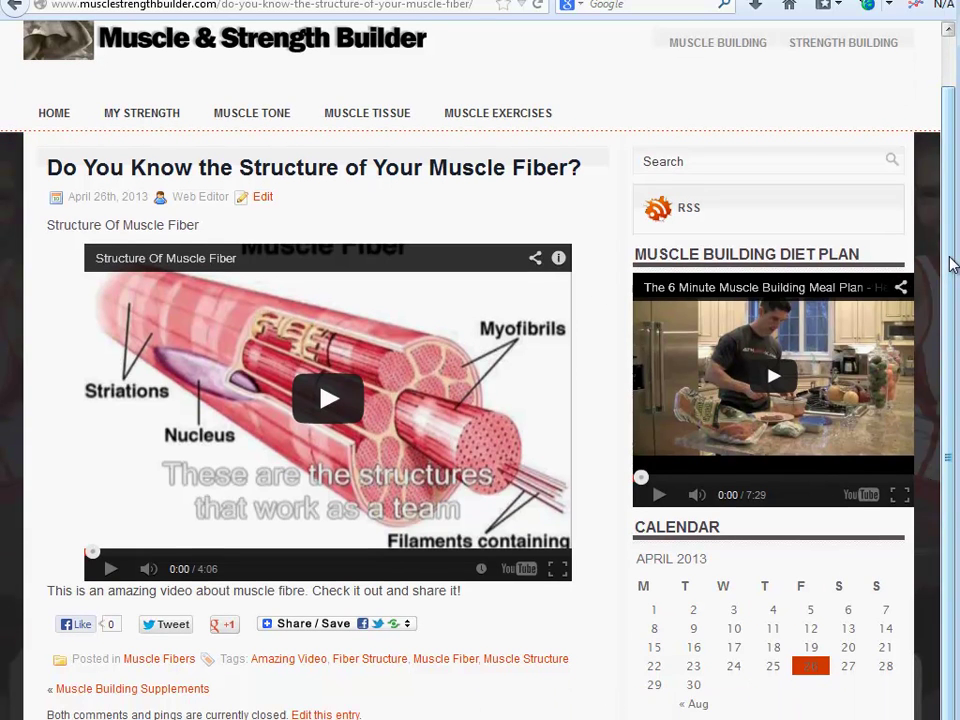
{"action": "left_click_drag", "start_coordinate": [951, 268], "coordinate": [950, 163]}
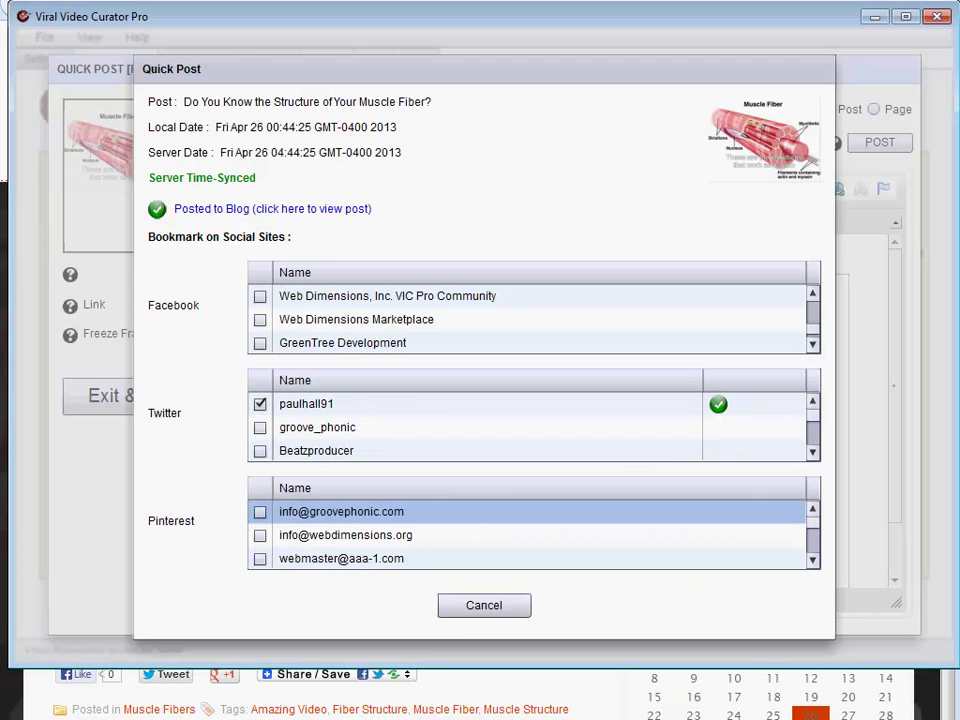
- Back in Viral Video Curator Pro, close and reset the finished quick post, and search for videos with the keyword "muscle cell"
{"action": "left_click", "coordinate": [463, 607]}
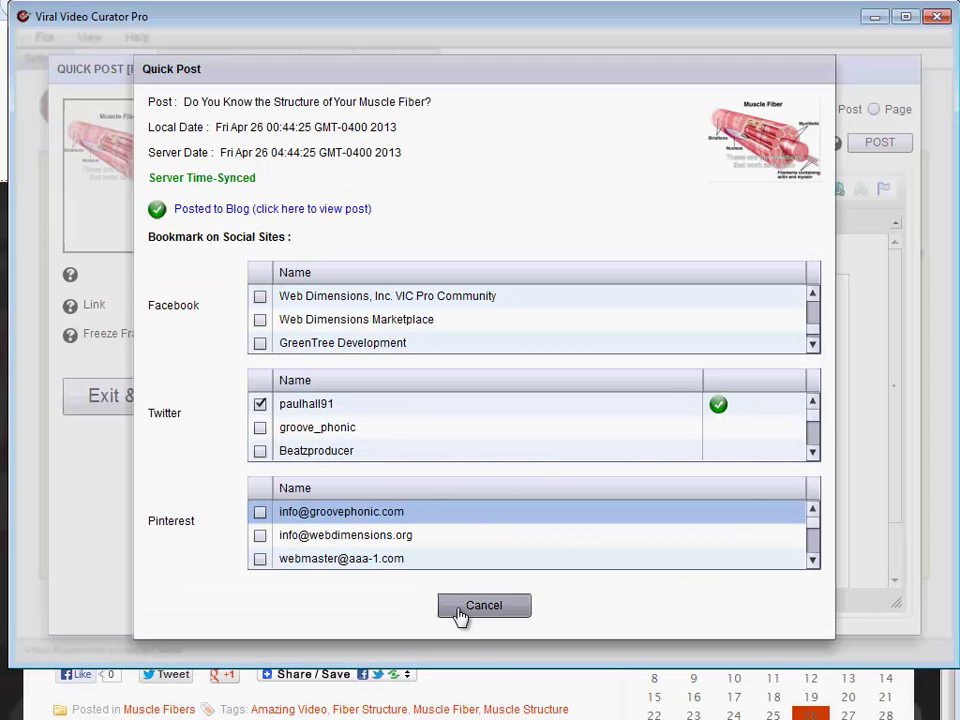
{"action": "left_click", "coordinate": [145, 405]}
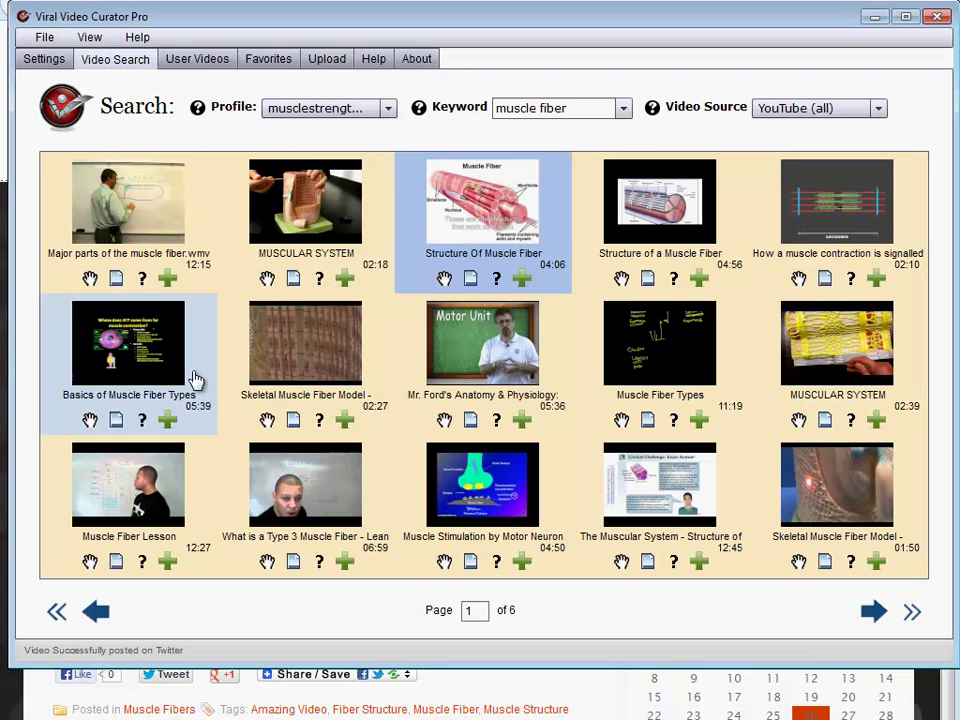
{"action": "left_click", "coordinate": [623, 108]}
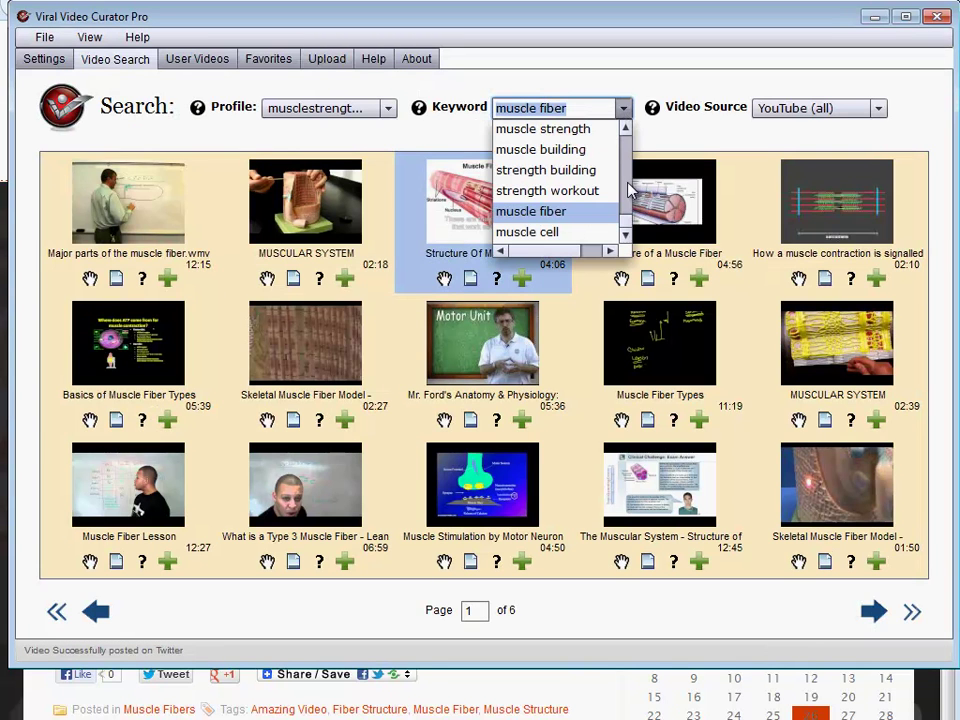
{"action": "left_click", "coordinate": [553, 231]}
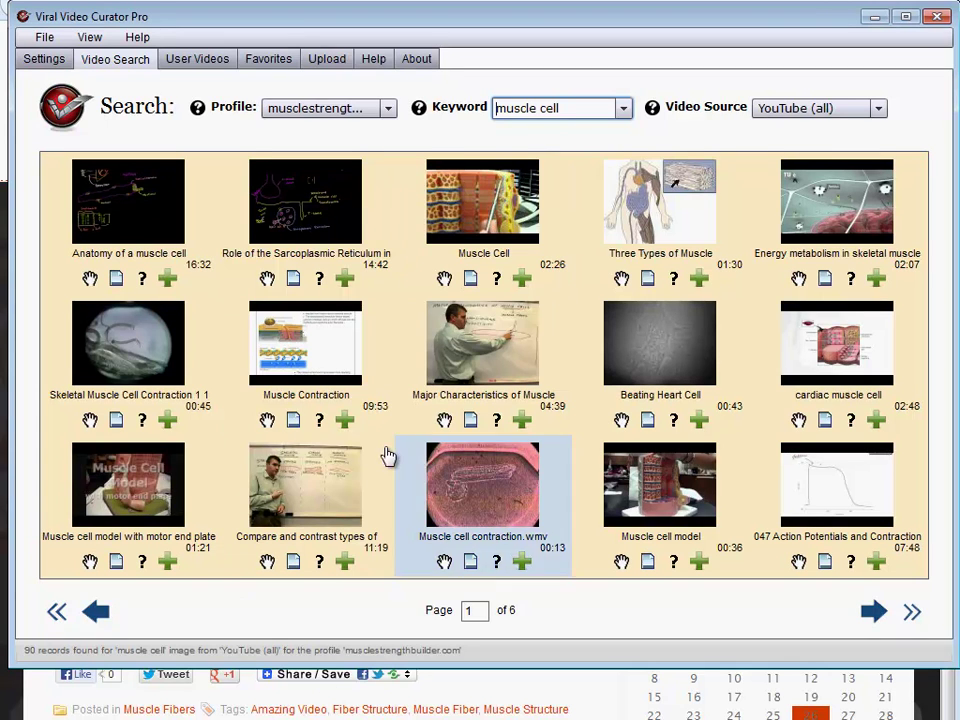
- Create a quick post from the 02:26 "Muscle Cell" video and title it "Muscle Cells are Interesting"
{"action": "left_click", "coordinate": [444, 280]}
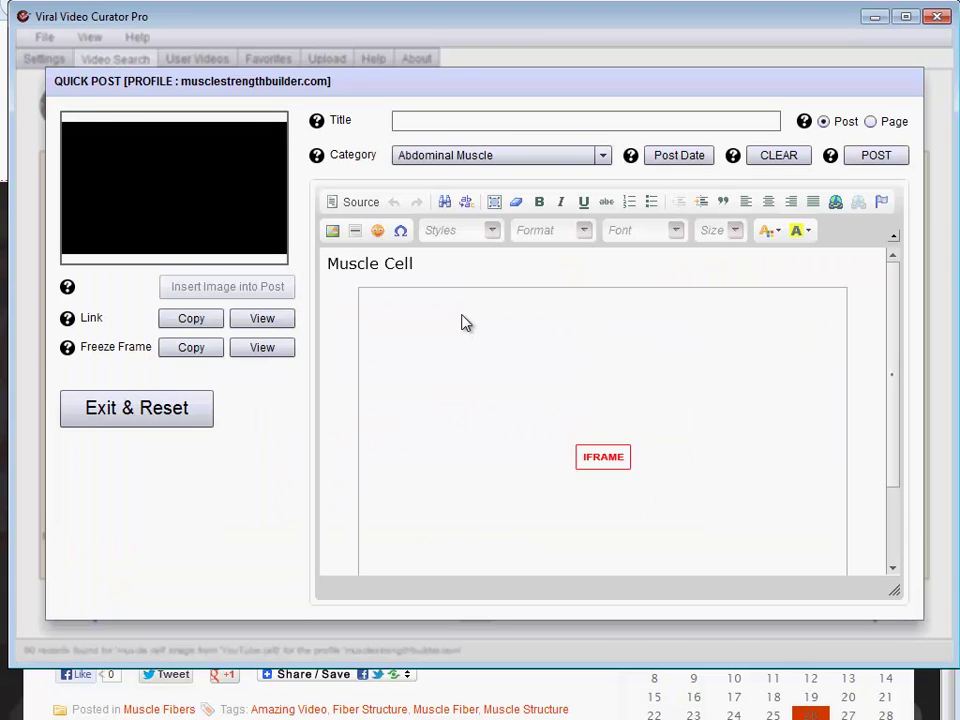
{"action": "left_click_drag", "start_coordinate": [900, 366], "coordinate": [897, 462]}
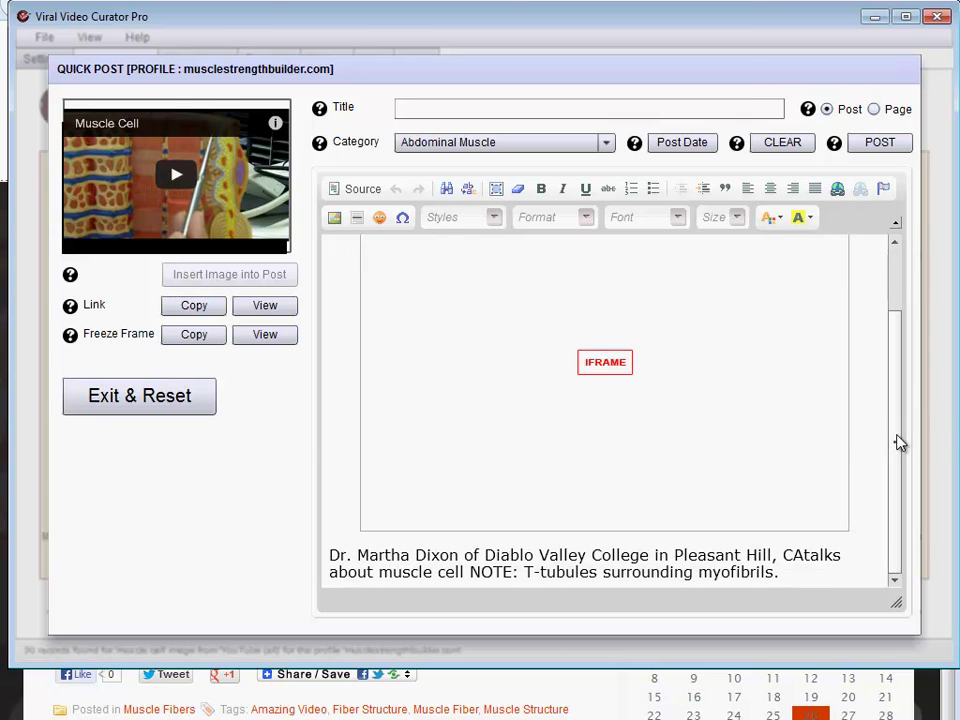
{"action": "left_click", "coordinate": [426, 104]}
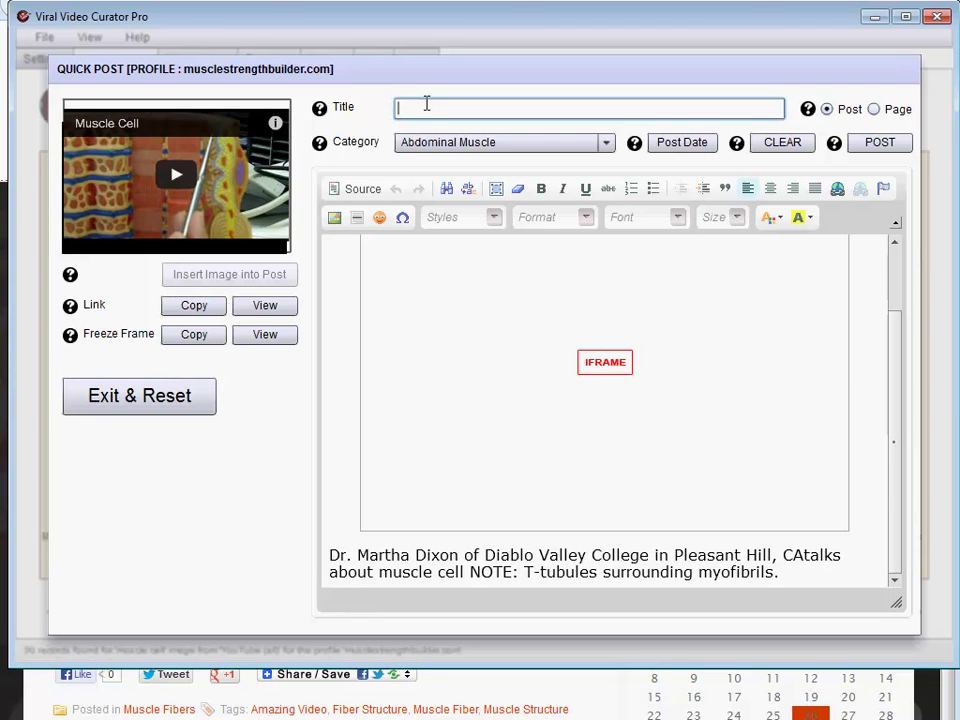
{"action": "type", "text": "Muscle Cells are "}
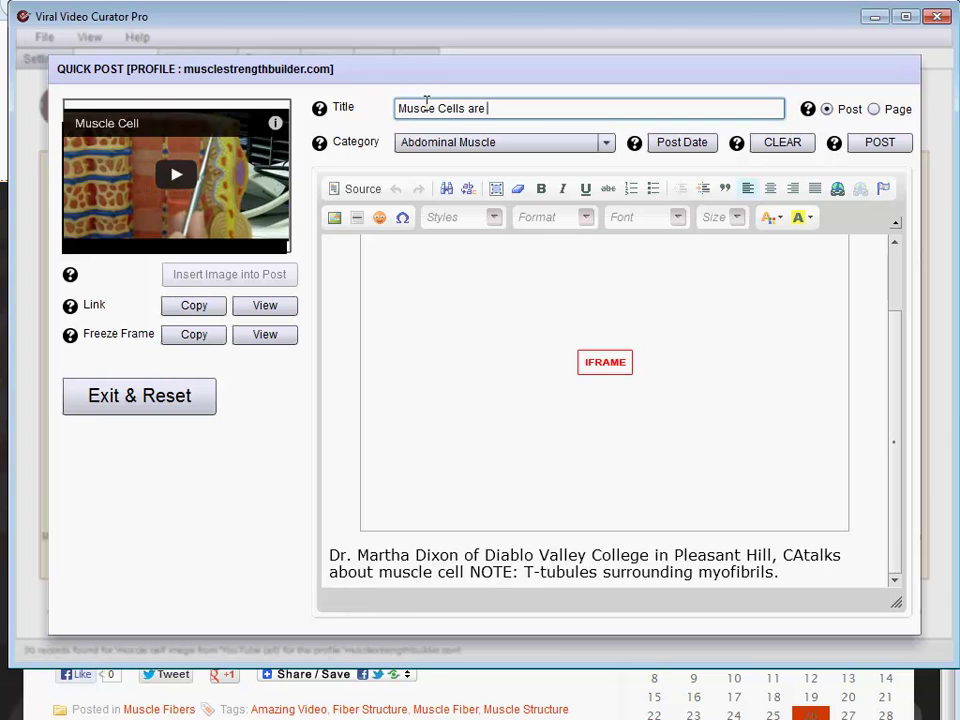
{"action": "type", "text": "Inferesting -"}
{"action": "key", "text": "BackSpace"}
{"action": "key", "text": "BackSpace"}
{"action": "key", "text": "BackSpace"}
- Format the "Muscle Cell" line above the embedded video as Heading 2 and center it
{"action": "left_click_drag", "start_coordinate": [909, 377], "coordinate": [896, 304]}
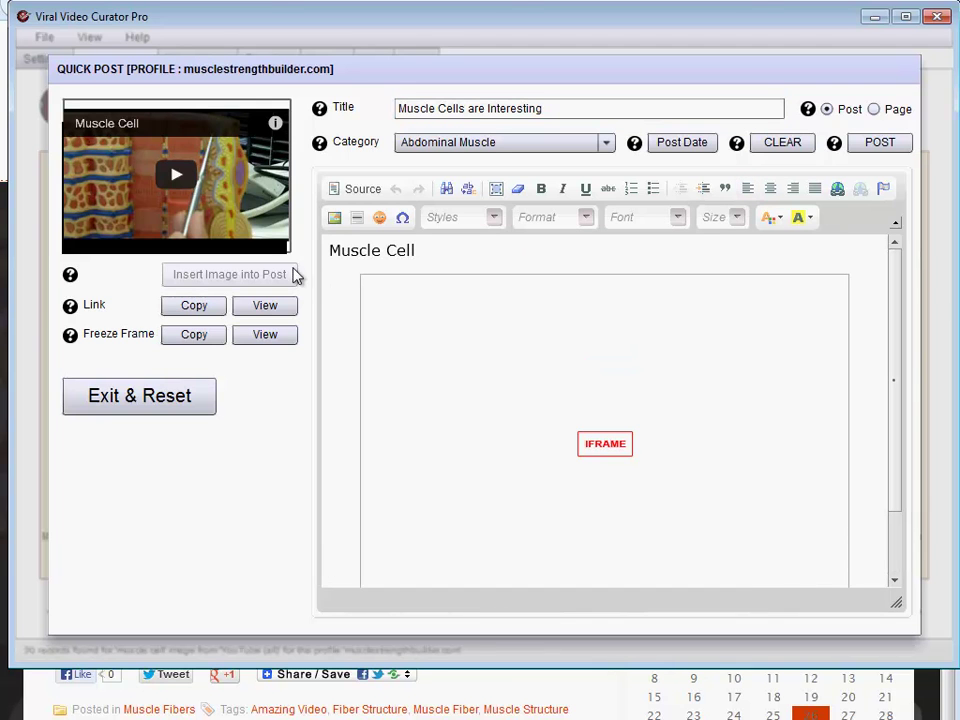
{"action": "left_click_drag", "start_coordinate": [474, 255], "coordinate": [335, 252]}
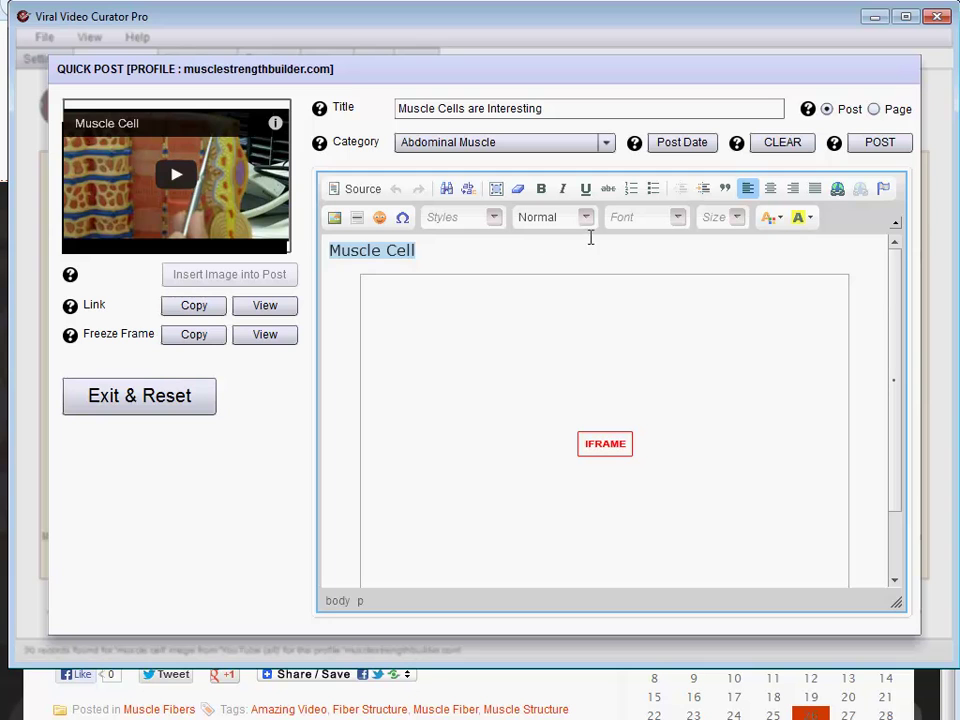
{"action": "left_click", "coordinate": [588, 220]}
{"action": "left_click", "coordinate": [647, 288]}
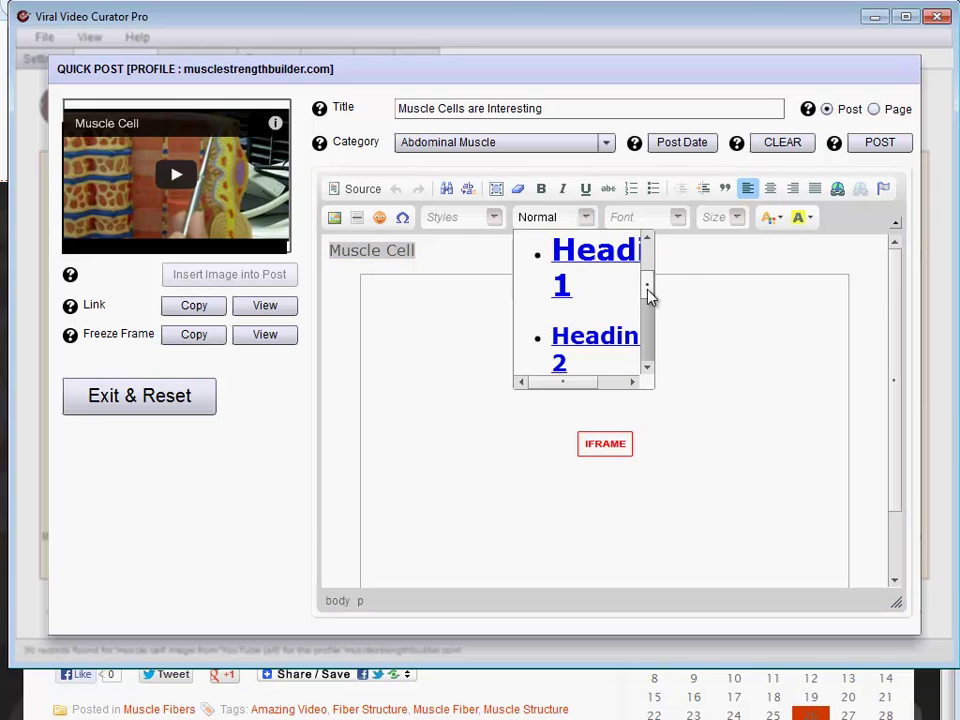
{"action": "left_click_drag", "start_coordinate": [650, 284], "coordinate": [649, 286]}
{"action": "left_click", "coordinate": [612, 327]}
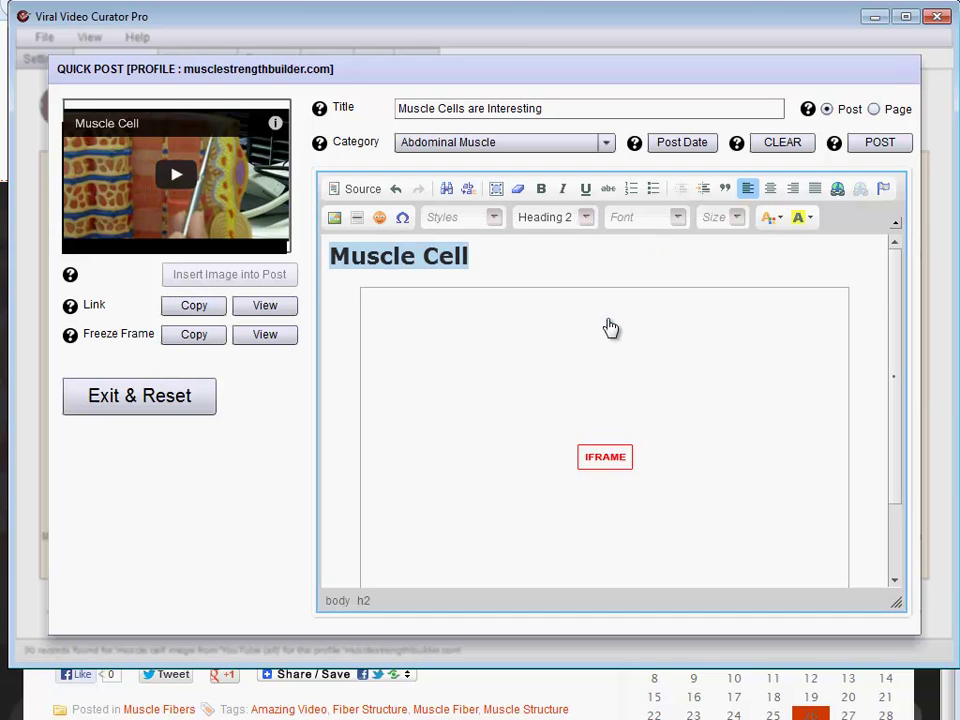
{"action": "left_click", "coordinate": [770, 190]}
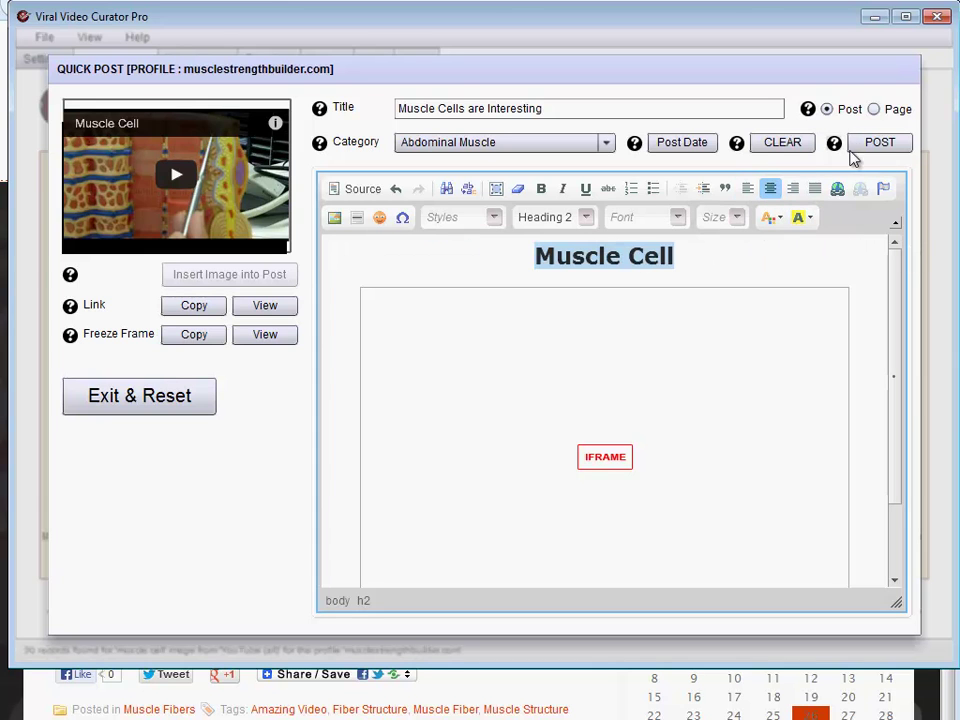
- Publish the "Muscle Cells are Interesting" post with the Facebook and Pinterest bookmarks deselected, keeping only the preselected Twitter account, and close the posting dialog
{"action": "left_click", "coordinate": [880, 143]}
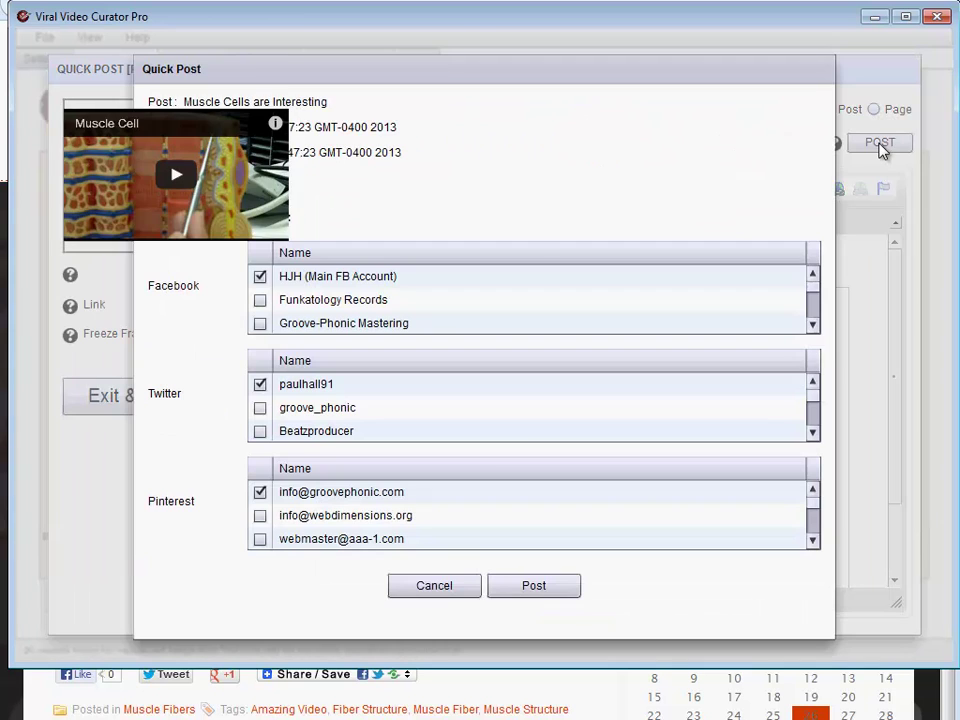
{"action": "left_click", "coordinate": [260, 277]}
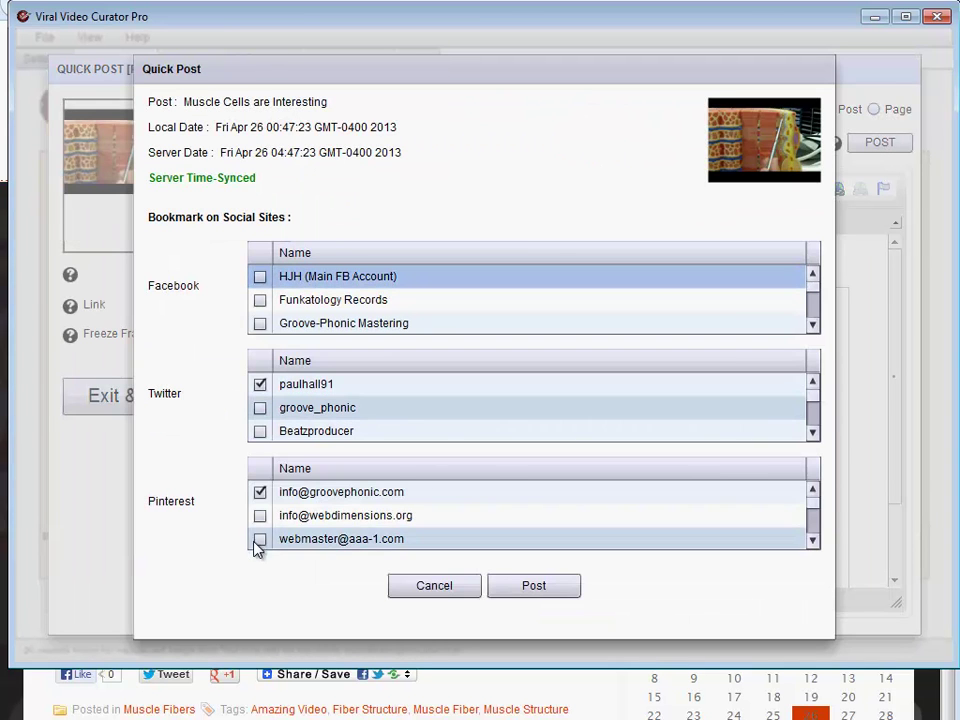
{"action": "left_click", "coordinate": [260, 493]}
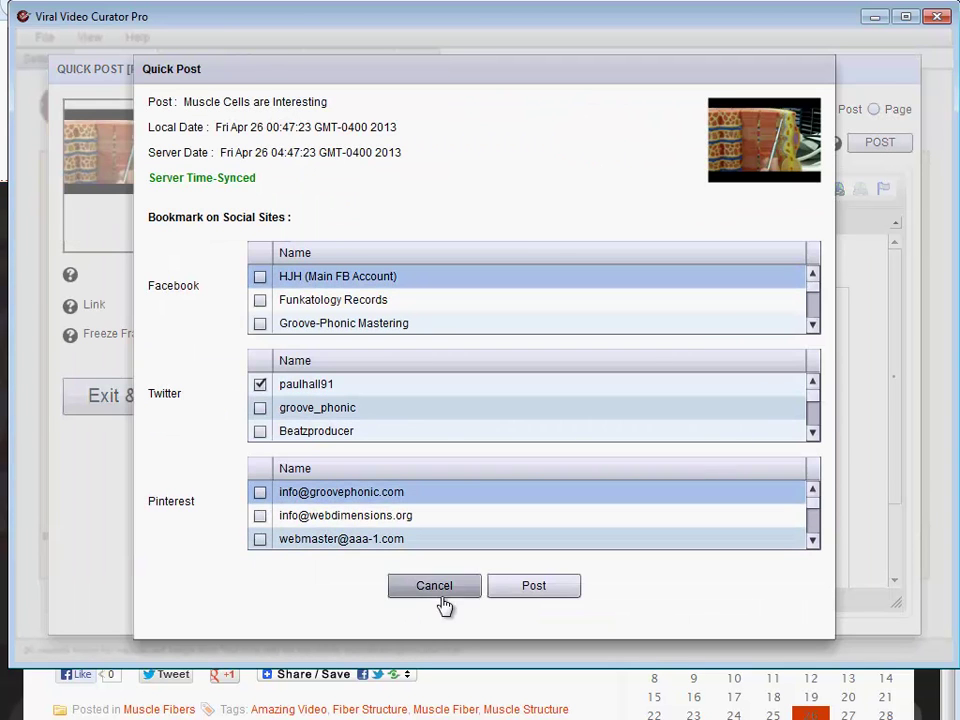
{"action": "left_click", "coordinate": [530, 585]}
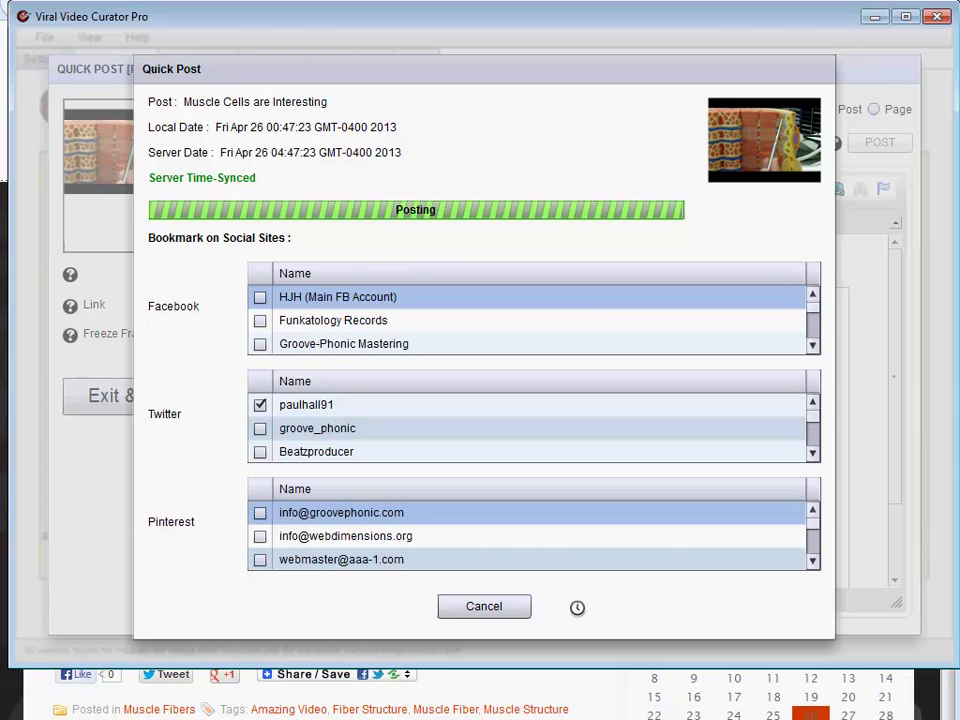
{"action": "left_click", "coordinate": [478, 614]}
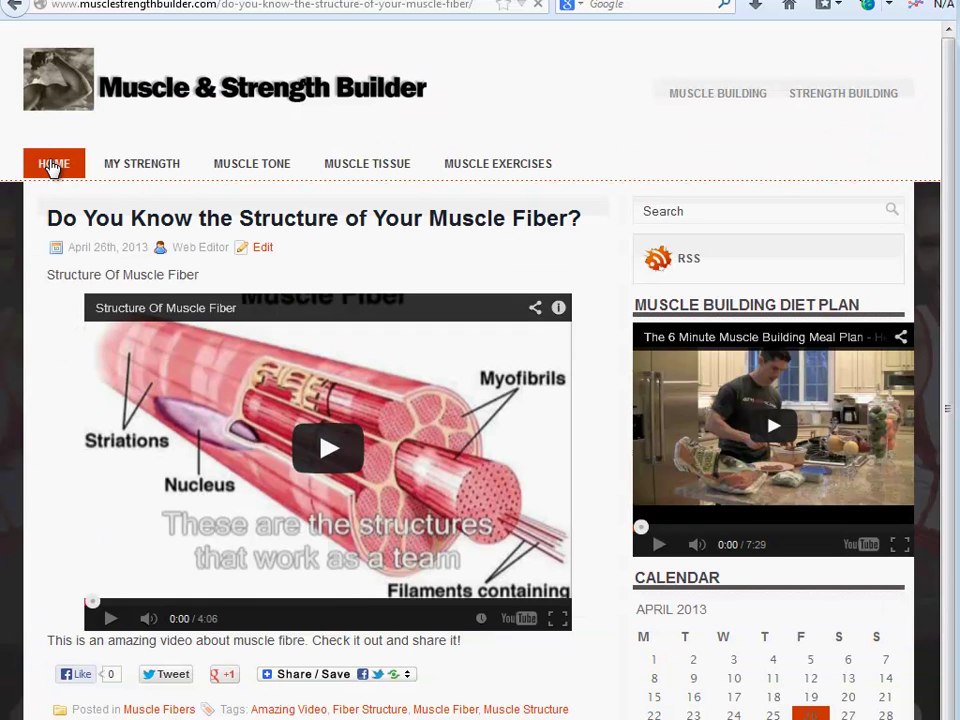
- View the new post on the live site's home page and open the Muscle Cells category archive under Muscle Tissue
{"action": "left_click", "coordinate": [53, 166]}
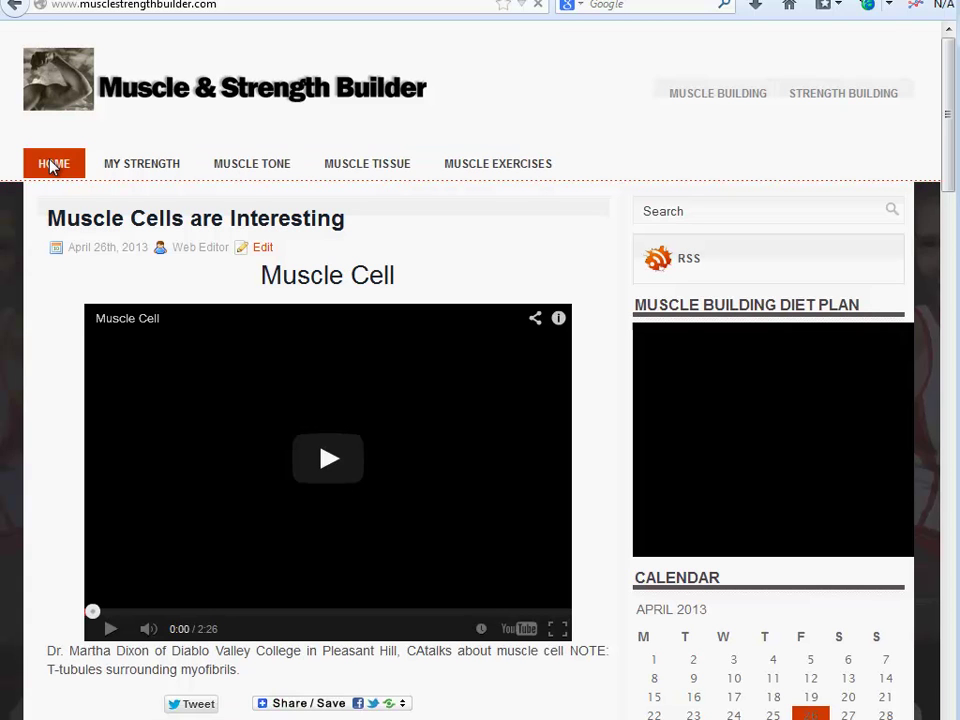
{"action": "mouse_move", "coordinate": [340, 170]}
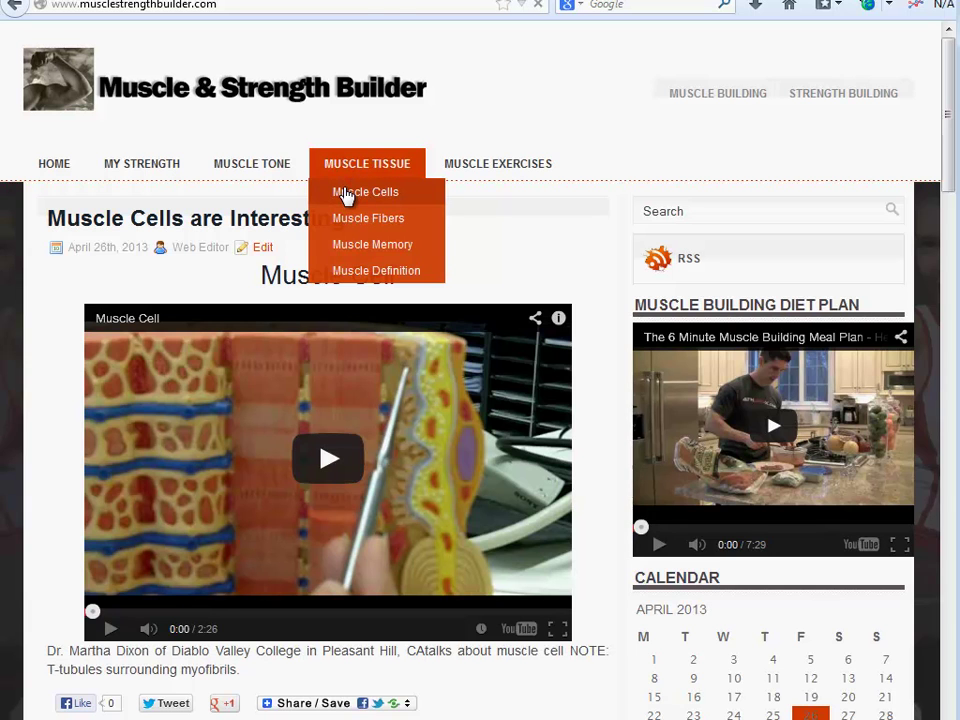
{"action": "left_click", "coordinate": [347, 196]}
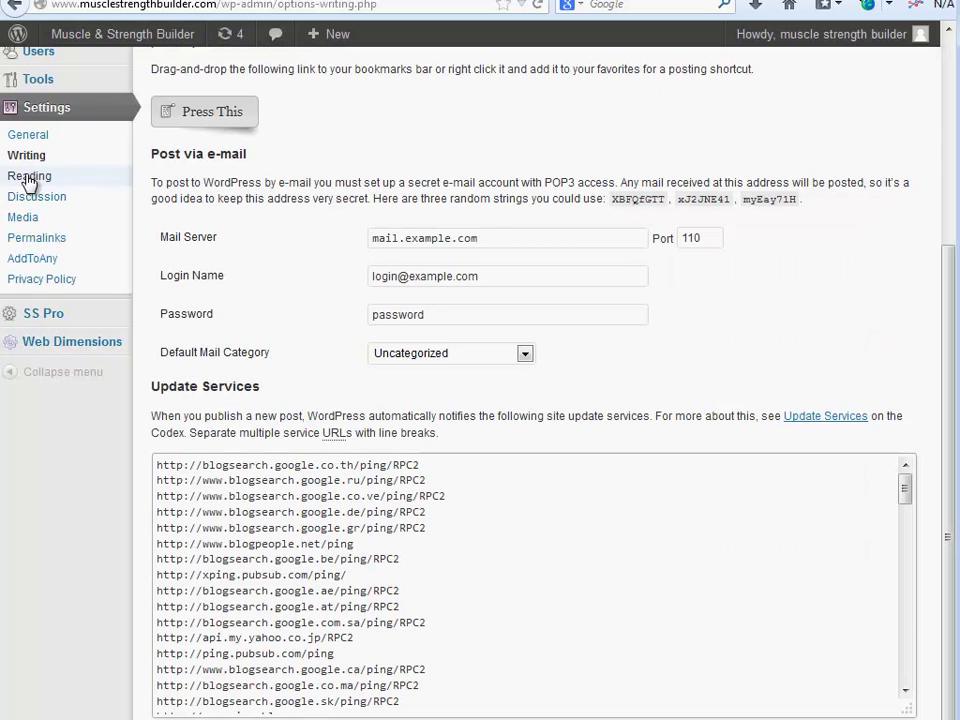
- In WordPress, quick-edit the "Muscle Cells are Interesting" post to add the categories Muscle Cells, Muscle Tissue, Muscle Memory and Muscle Tone, and update it
{"action": "scroll", "coordinate": [950, 125], "scroll_direction": "up", "scroll_amount": 5}
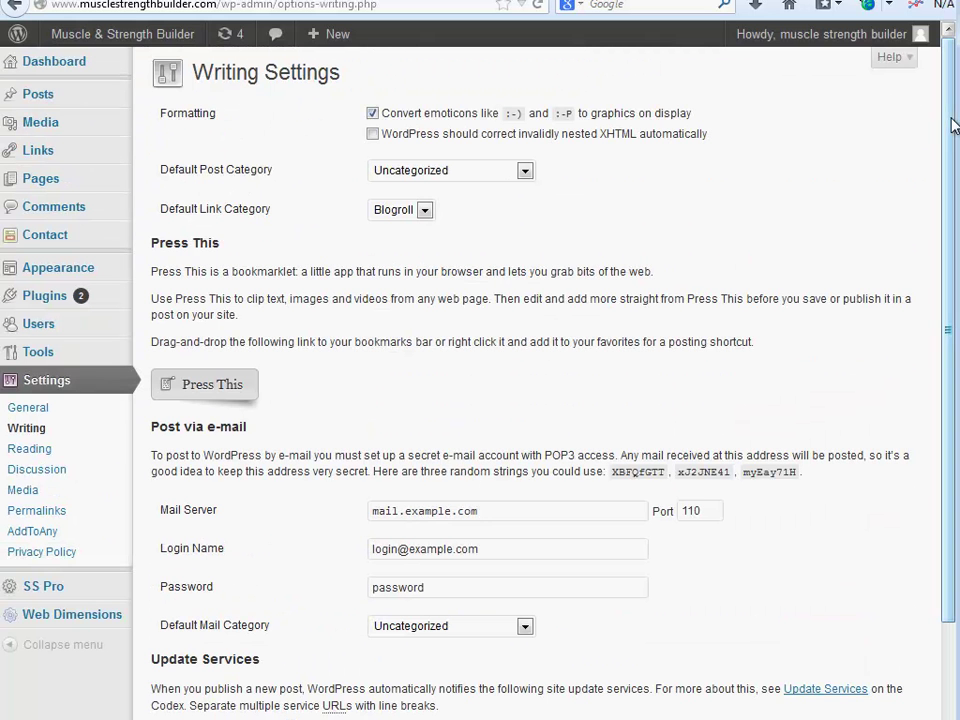
{"action": "mouse_move", "coordinate": [52, 97]}
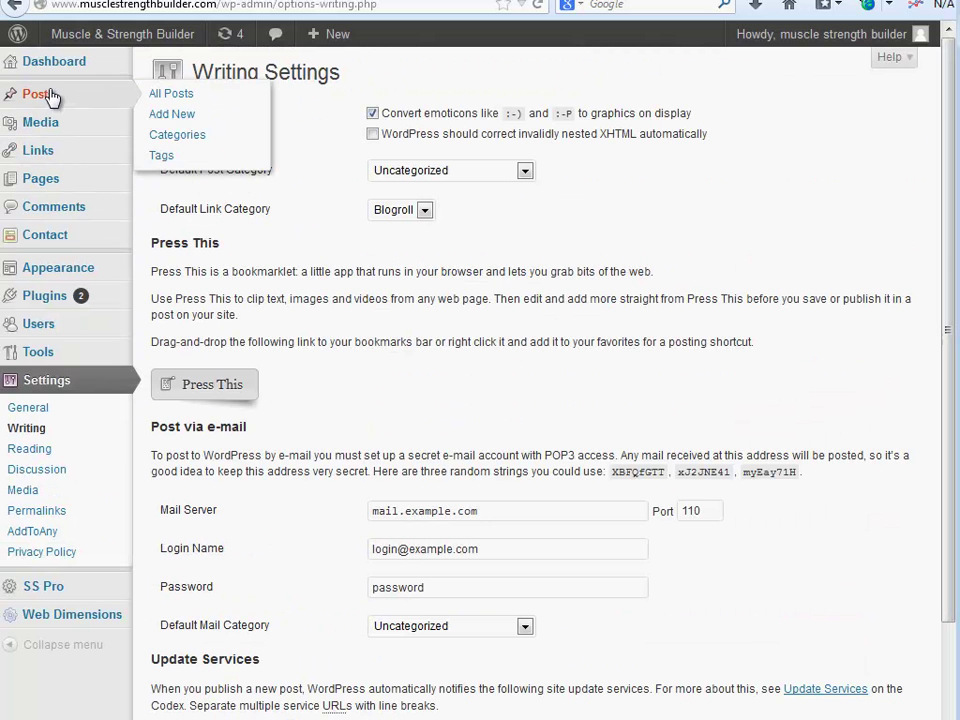
{"action": "left_click", "coordinate": [217, 95]}
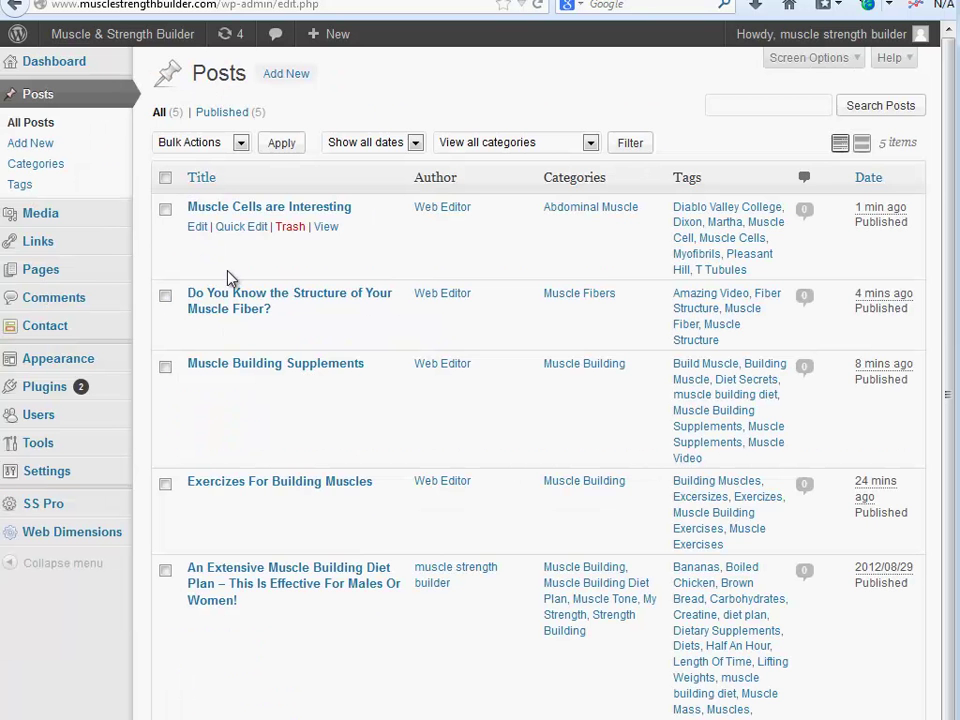
{"action": "left_click", "coordinate": [240, 228]}
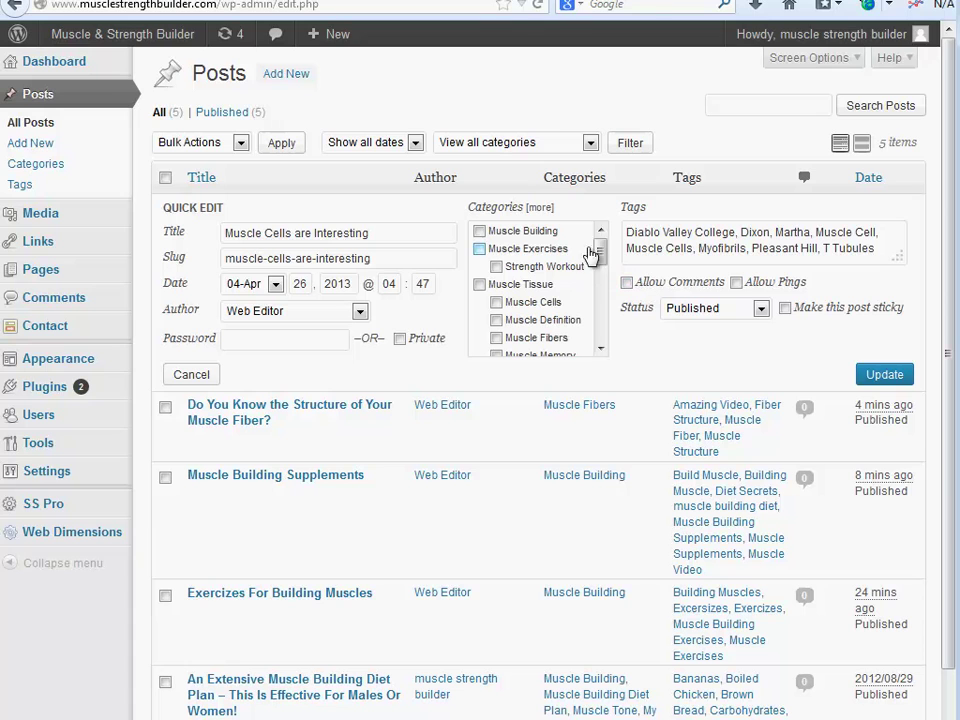
{"action": "left_click_drag", "start_coordinate": [601, 252], "coordinate": [601, 252]}
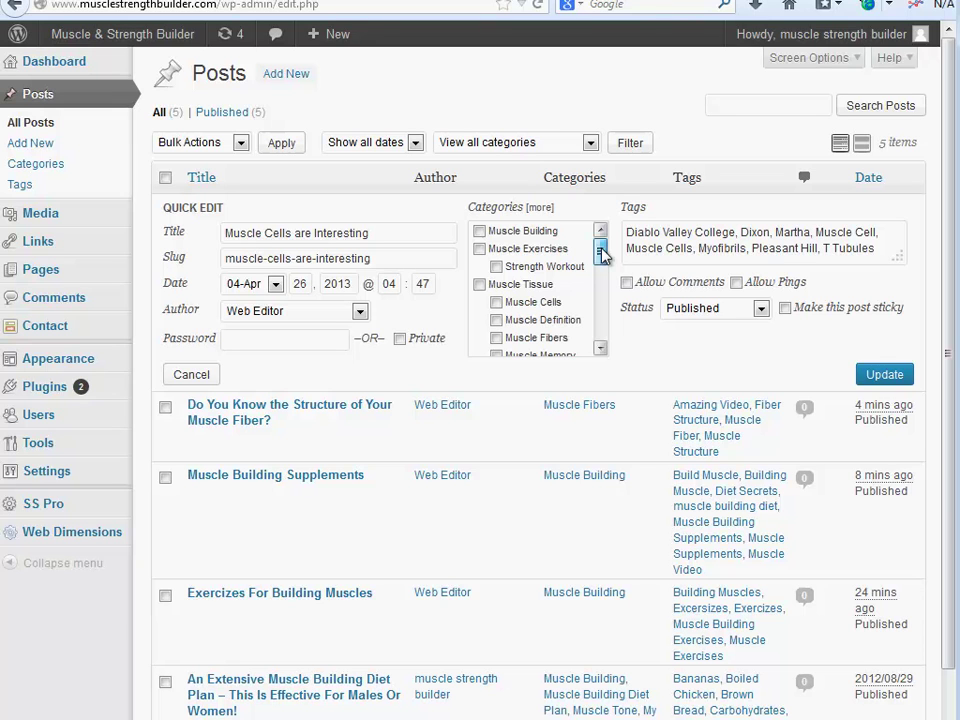
{"action": "left_click", "coordinate": [497, 302]}
{"action": "left_click", "coordinate": [479, 284]}
{"action": "left_click_drag", "start_coordinate": [603, 261], "coordinate": [603, 281]}
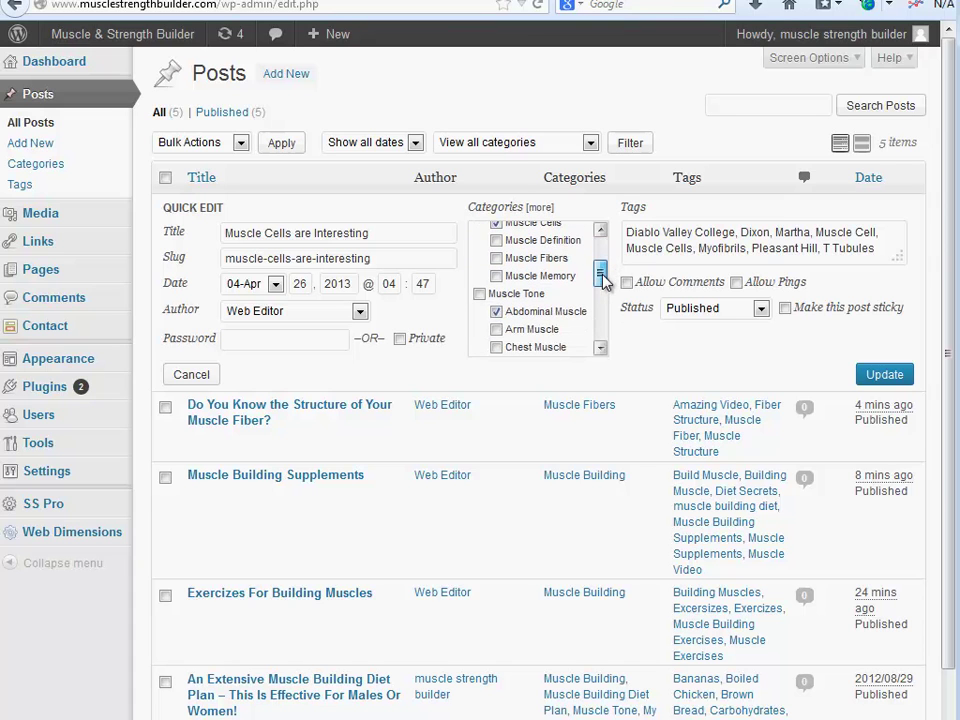
{"action": "left_click", "coordinate": [497, 276]}
{"action": "left_click", "coordinate": [480, 294]}
{"action": "mouse_move", "coordinate": [601, 270]}
{"action": "left_mouse_down"}
{"action": "mouse_move", "coordinate": [602, 340]}
{"action": "mouse_move", "coordinate": [609, 252]}
{"action": "left_mouse_up"}
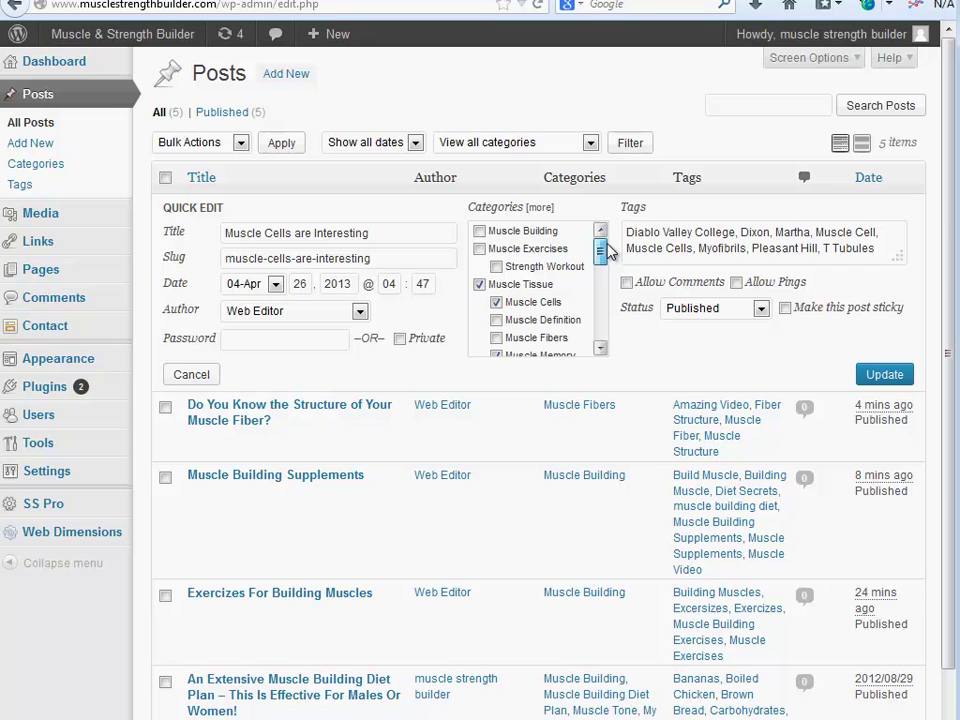
{"action": "left_click", "coordinate": [884, 375]}
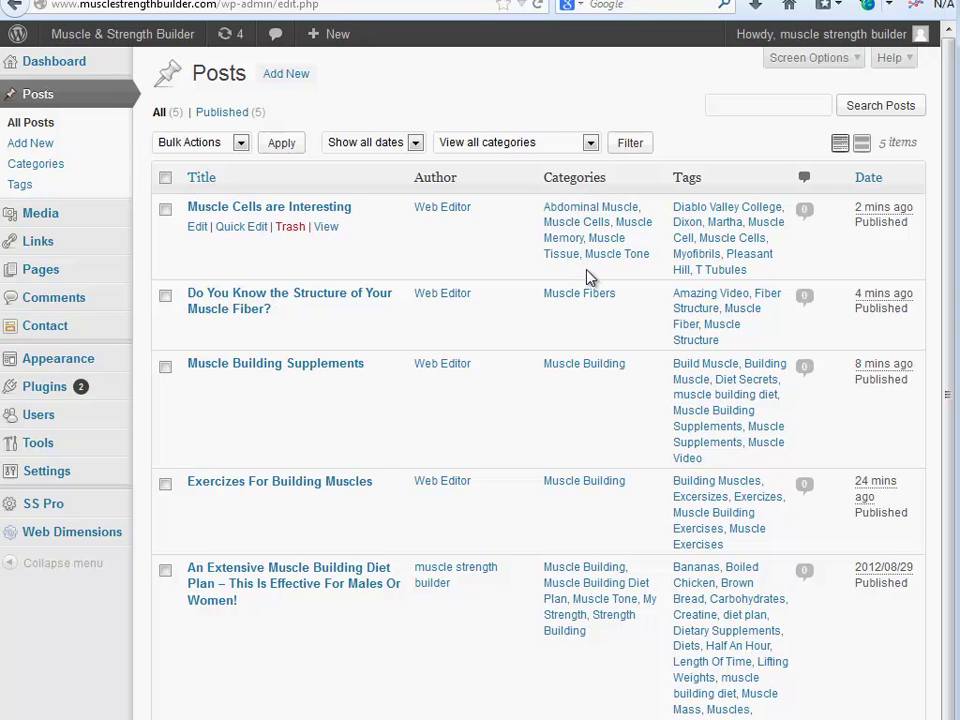
{"action": "left_click", "coordinate": [241, 229]}
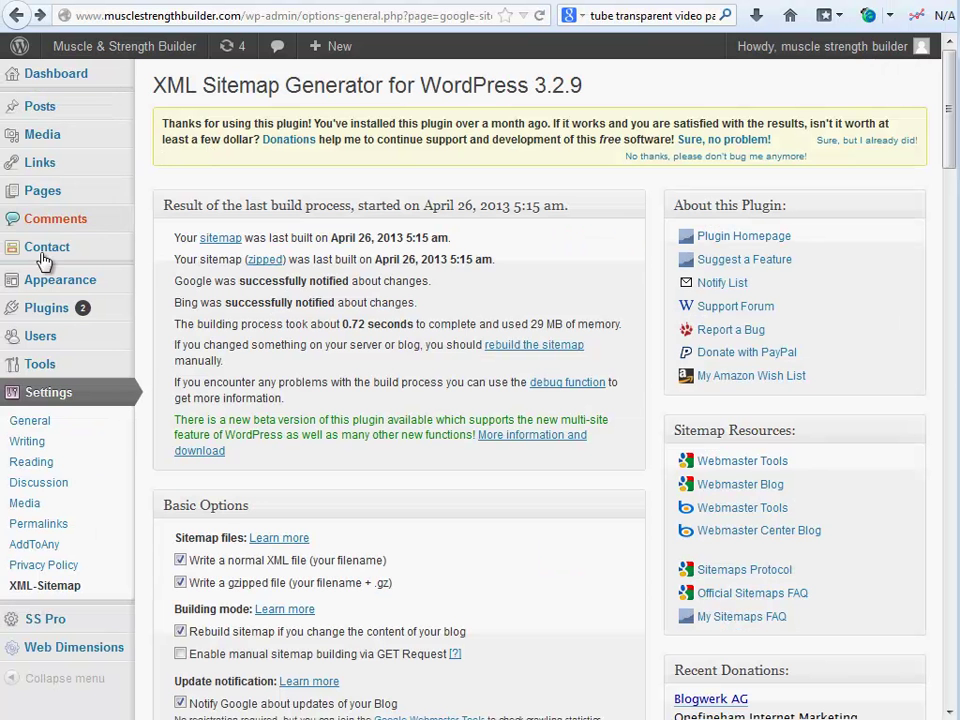
- Open the installed plugins list and examine the Google XML Sitemaps entry
{"action": "mouse_move", "coordinate": [43, 316]}
{"action": "left_click", "coordinate": [155, 314]}
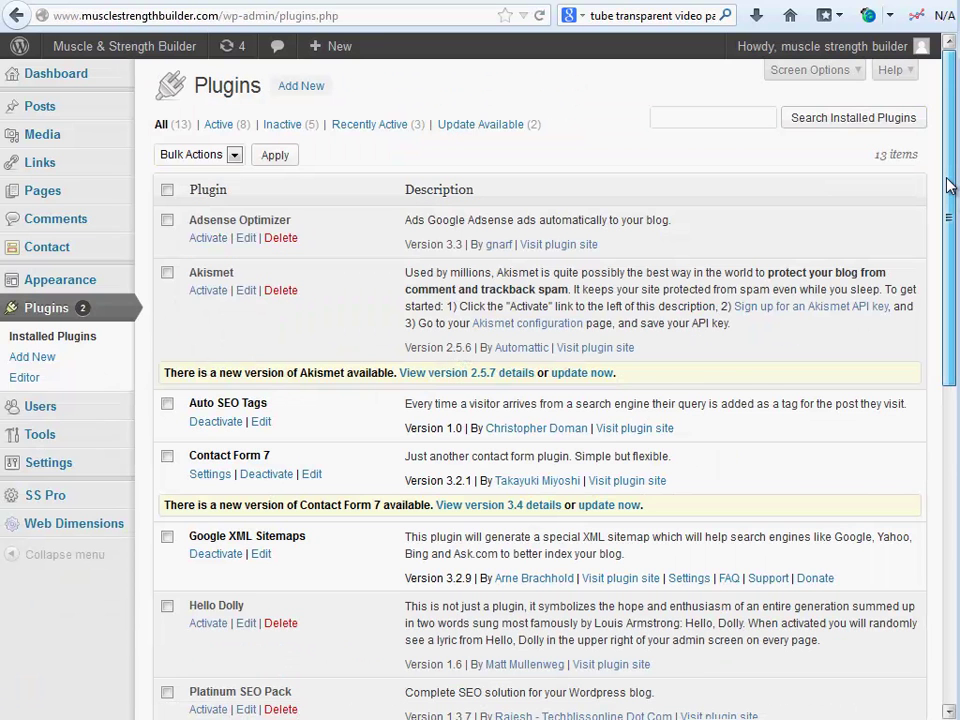
{"action": "left_click_drag", "start_coordinate": [950, 185], "coordinate": [949, 313]}
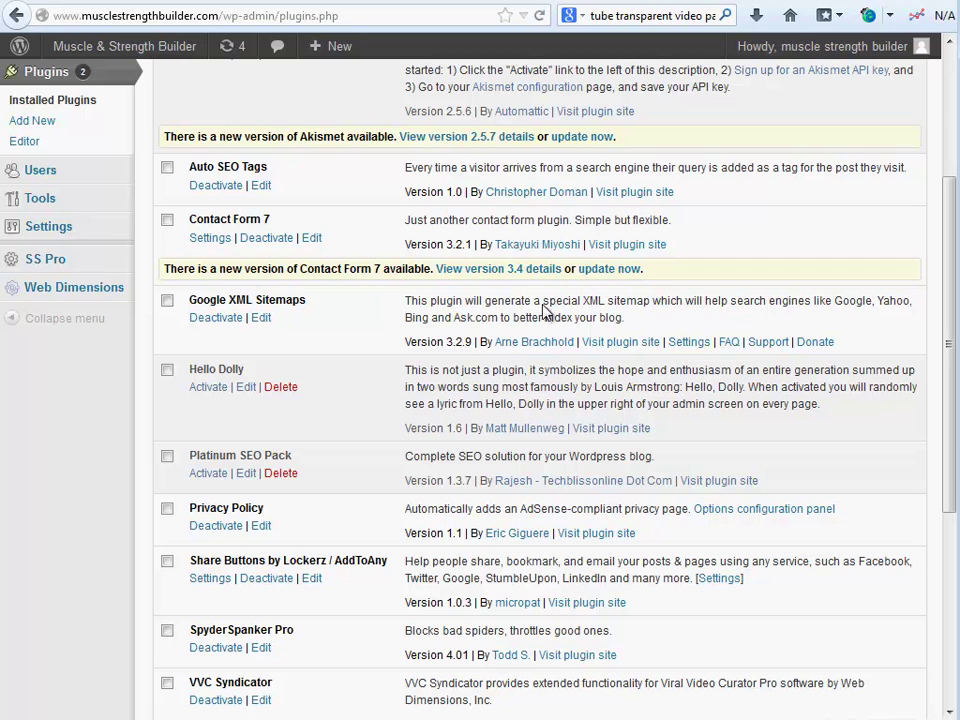
- Open the site's XML sitemap from the XML-Sitemap settings, copy its address and return to the settings page
{"action": "mouse_move", "coordinate": [30, 228]}
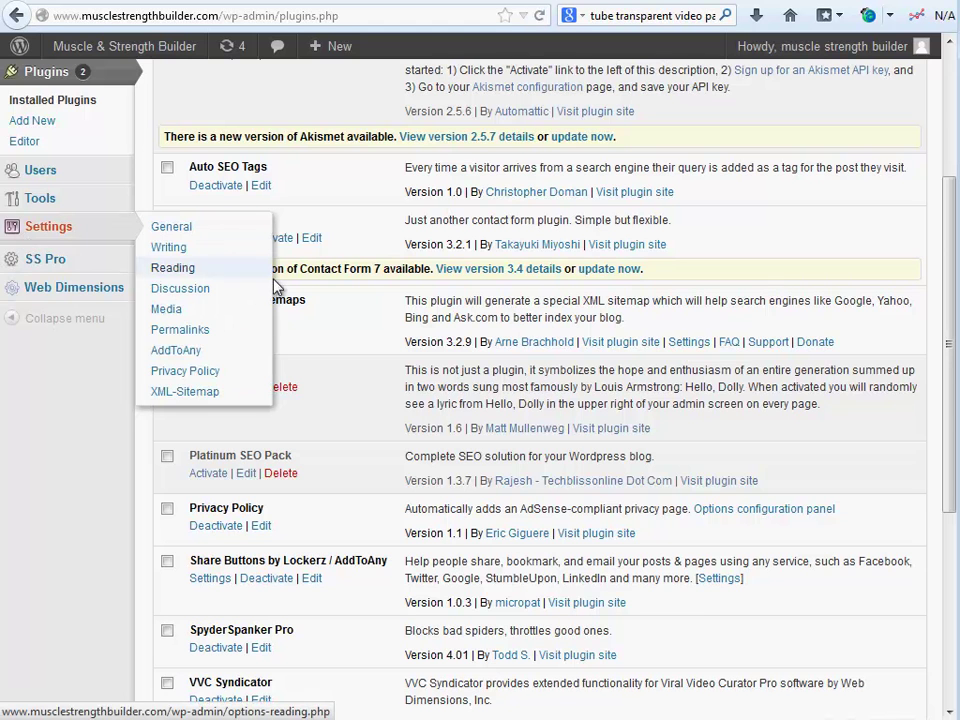
{"action": "left_click", "coordinate": [238, 392]}
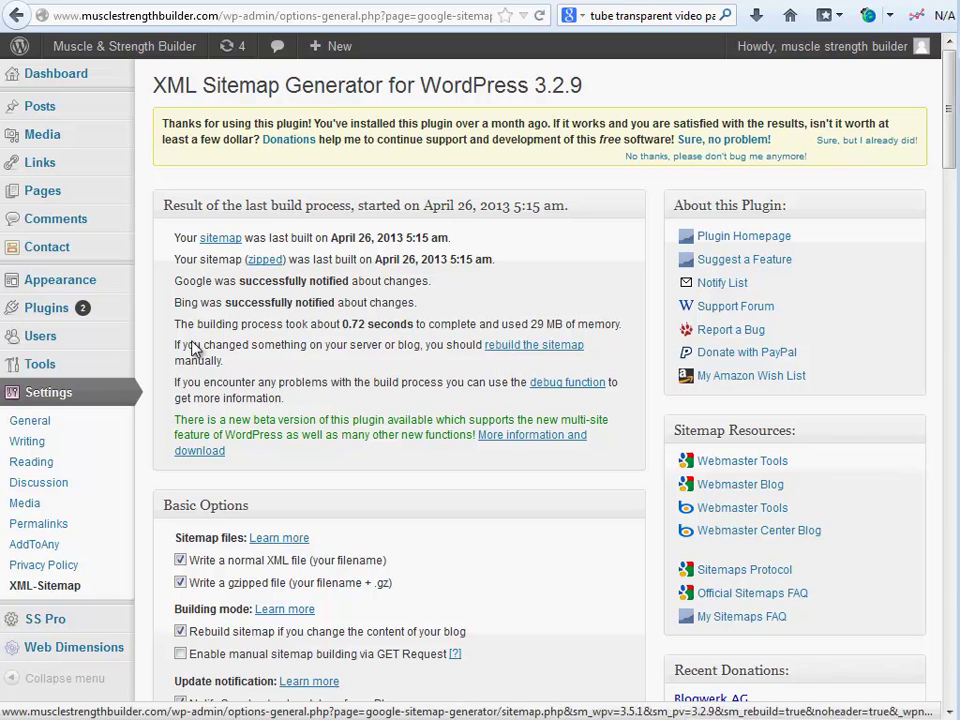
{"action": "left_click", "coordinate": [210, 240]}
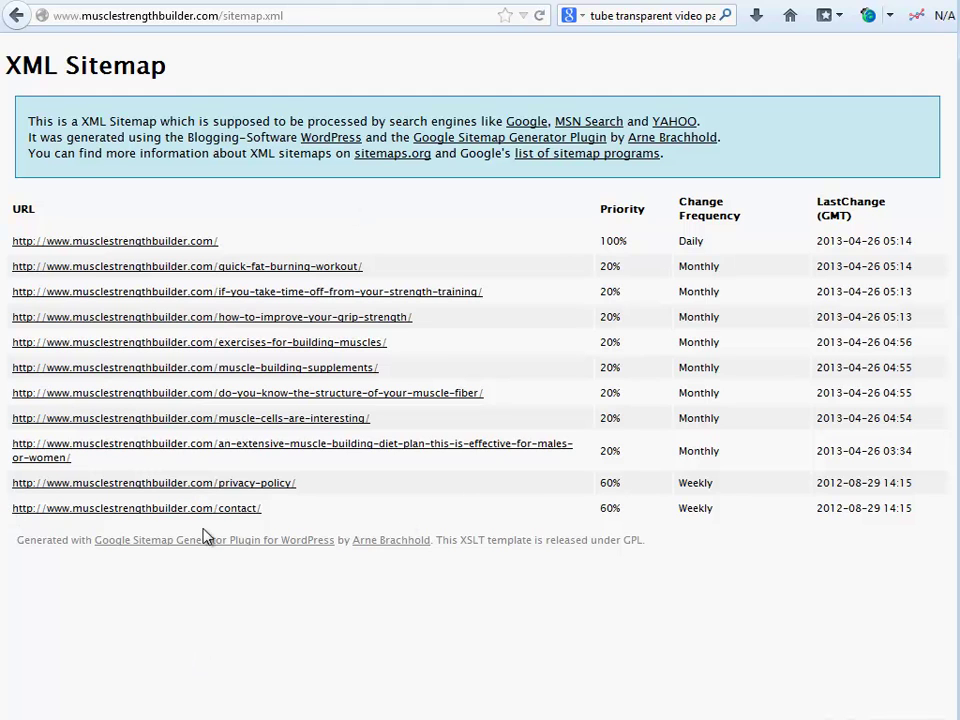
{"action": "left_click", "coordinate": [304, 12]}
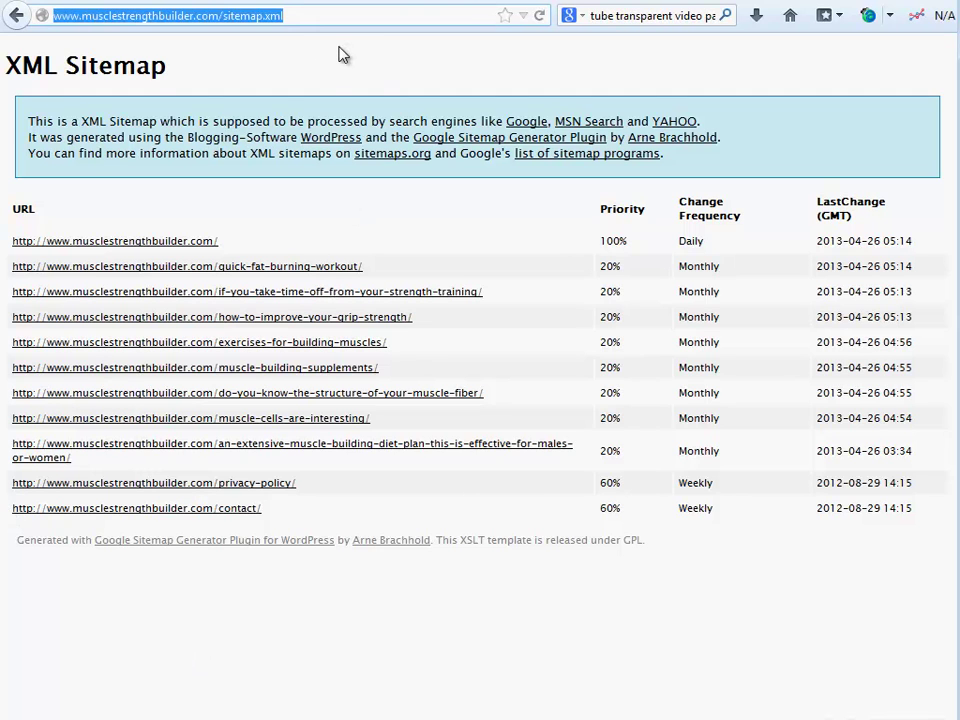
{"action": "left_click", "coordinate": [17, 16]}
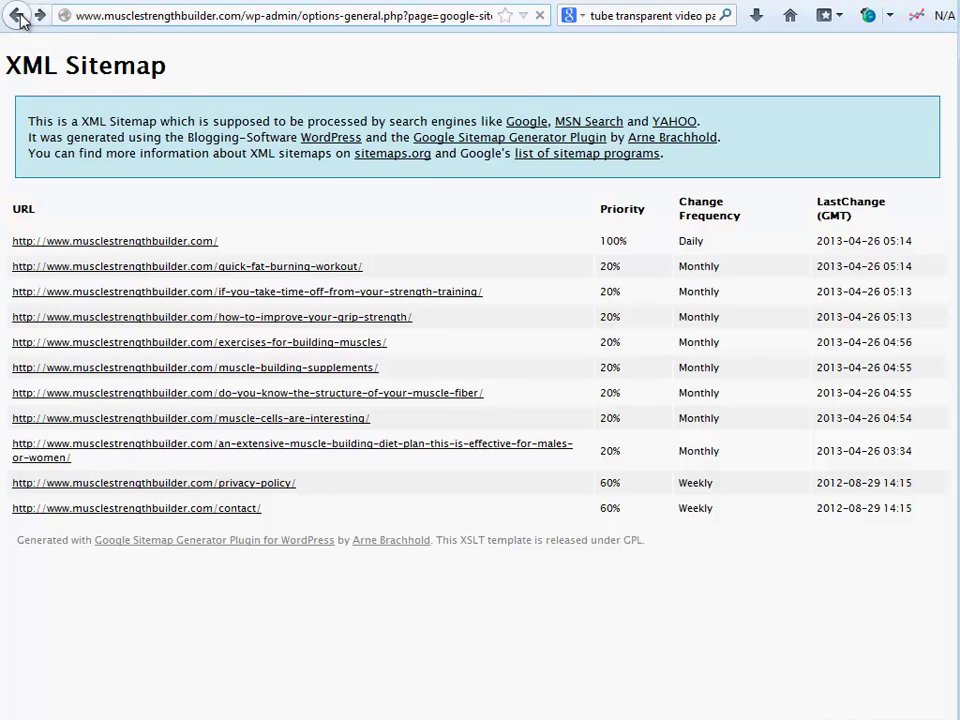
{"action": "mouse_move", "coordinate": [139, 282]}
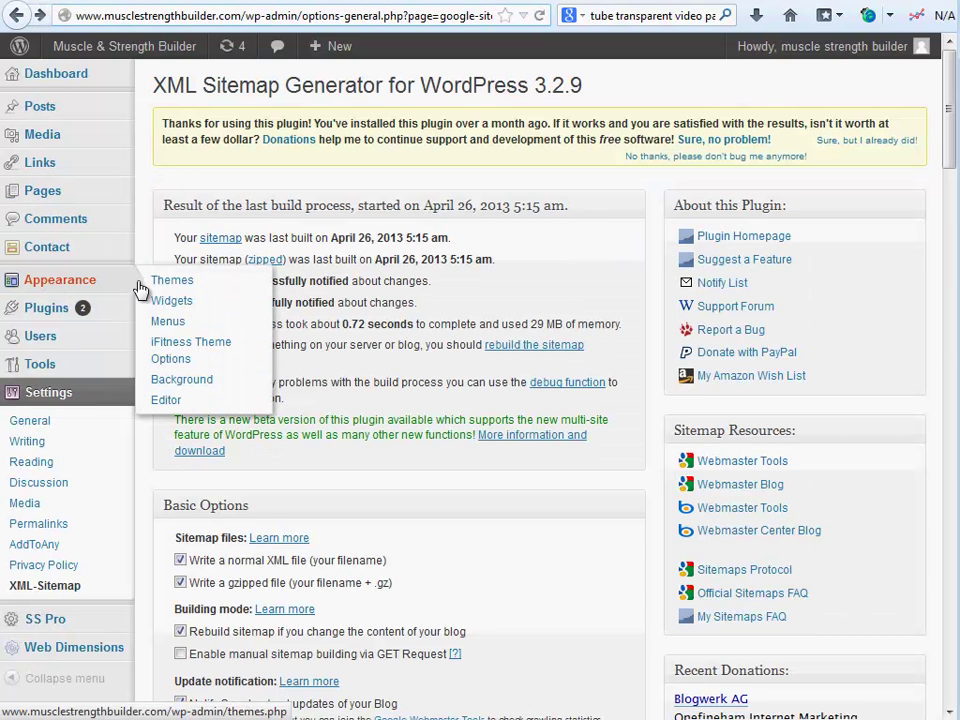
{"action": "left_click", "coordinate": [188, 330]}
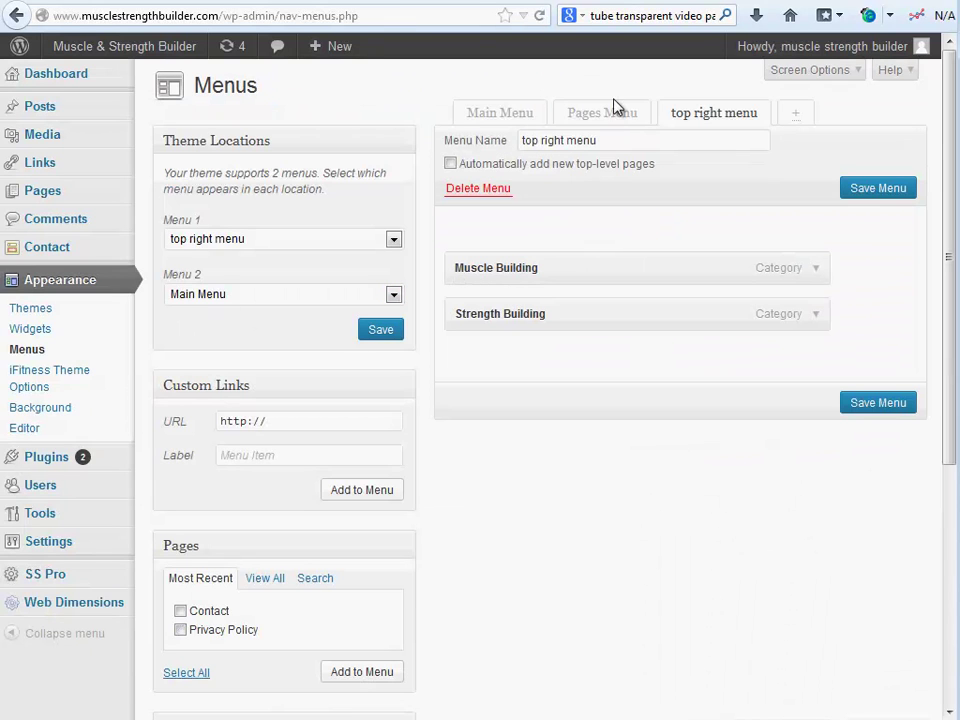
{"action": "left_click", "coordinate": [613, 116]}
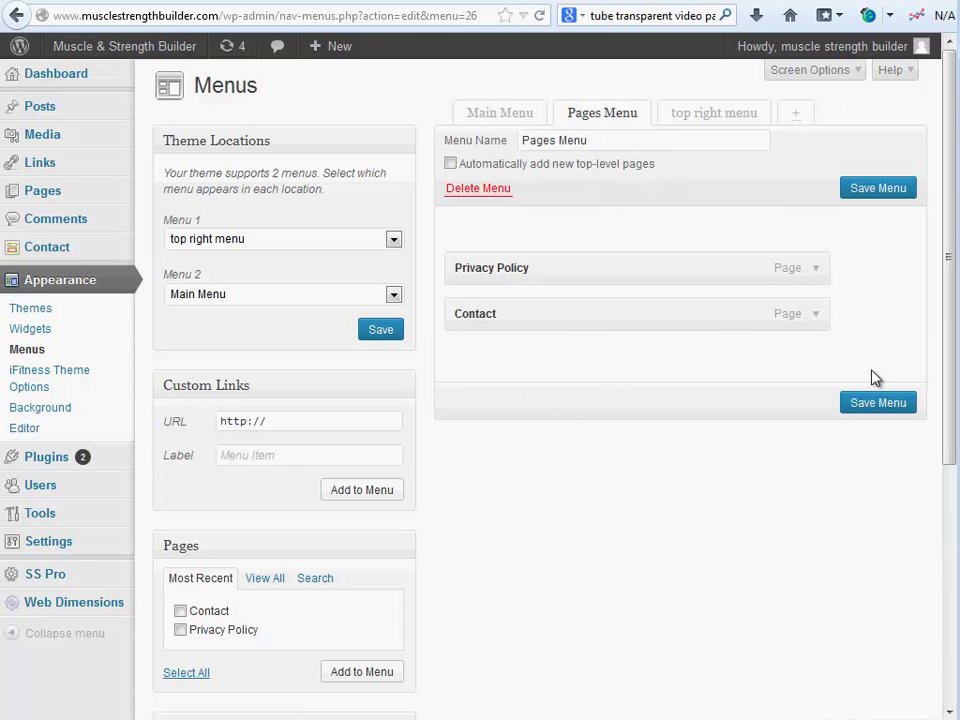
{"action": "left_click_drag", "start_coordinate": [951, 288], "coordinate": [953, 332]}
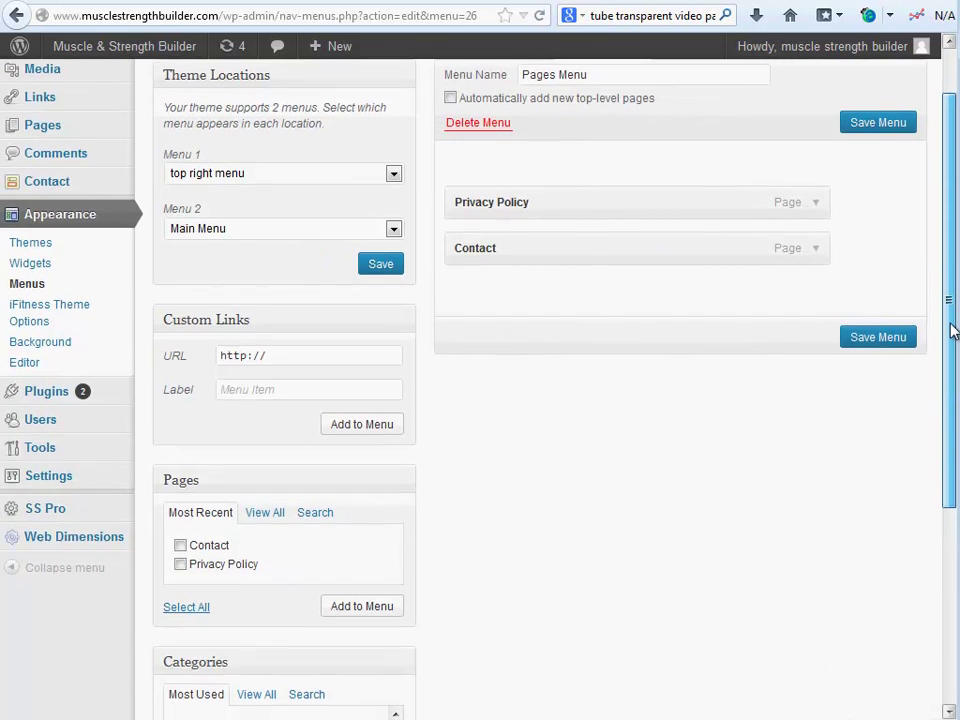
{"action": "left_click_drag", "start_coordinate": [289, 356], "coordinate": [171, 354]}
{"action": "key", "text": "ctrl+v"}
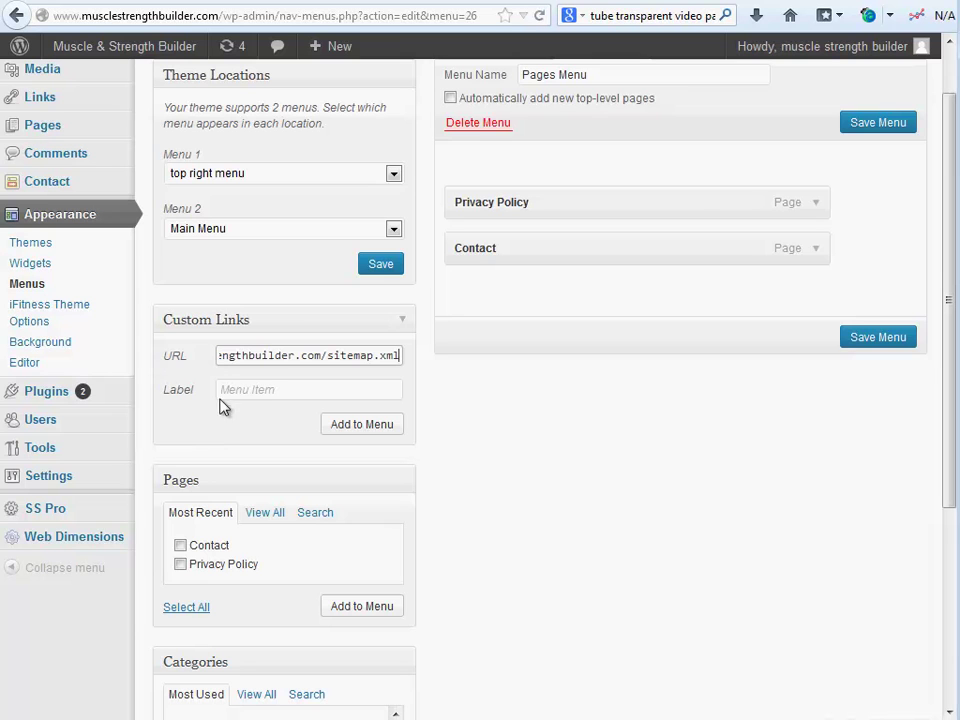
{"action": "left_click", "coordinate": [271, 389]}
{"action": "type", "text": "sitem"}
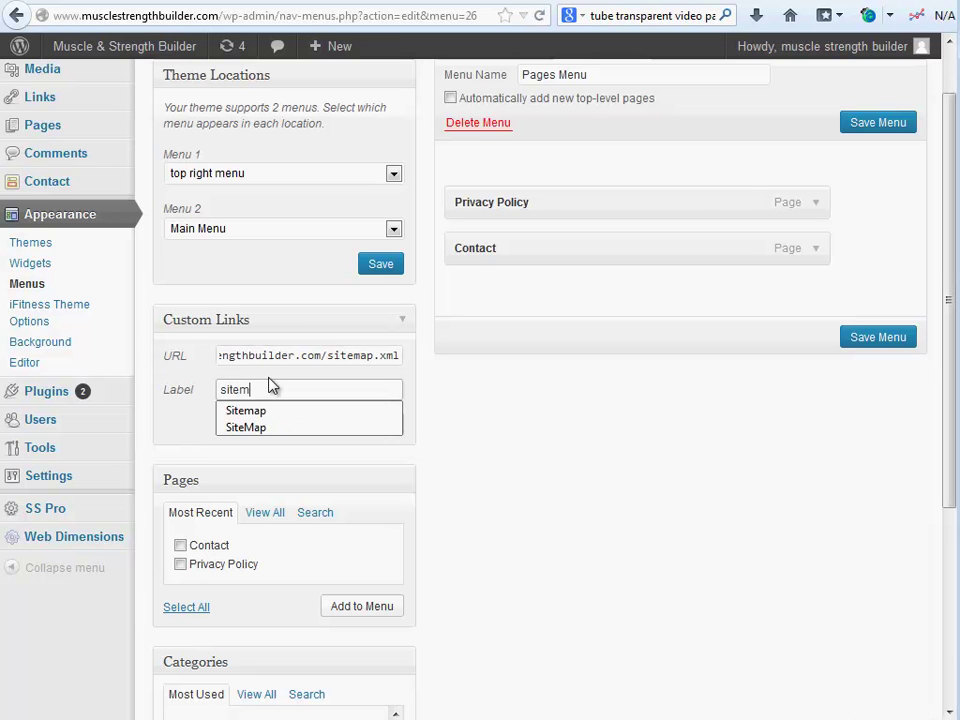
{"action": "type", "text": "ap"}
{"action": "left_click", "coordinate": [456, 433]}
{"action": "left_click", "coordinate": [345, 429]}
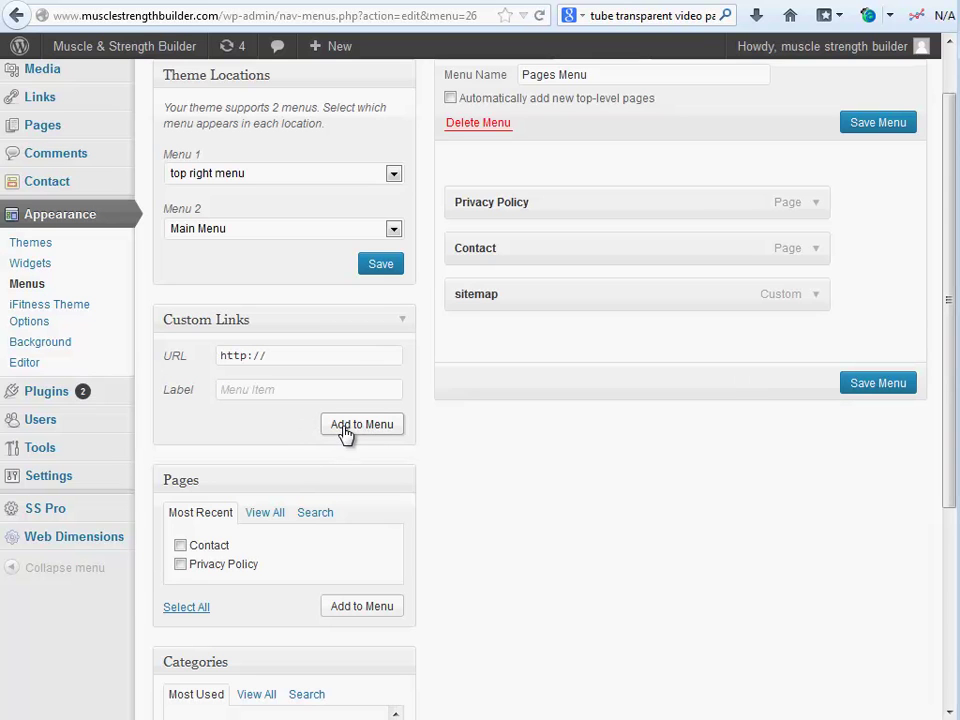
- Change the new custom link's navigation label to "Sitemap" and save the Pages Menu
{"action": "left_click", "coordinate": [816, 295]}
{"action": "left_click_drag", "start_coordinate": [462, 395], "coordinate": [468, 395]}
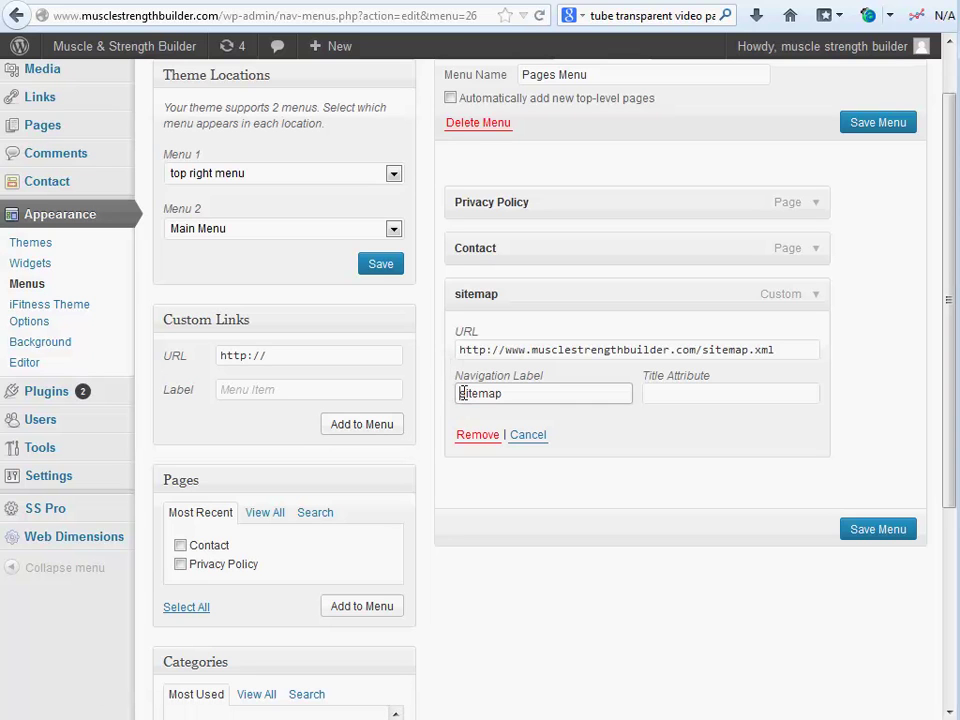
{"action": "type", "text": "S"}
{"action": "left_click", "coordinate": [907, 532]}
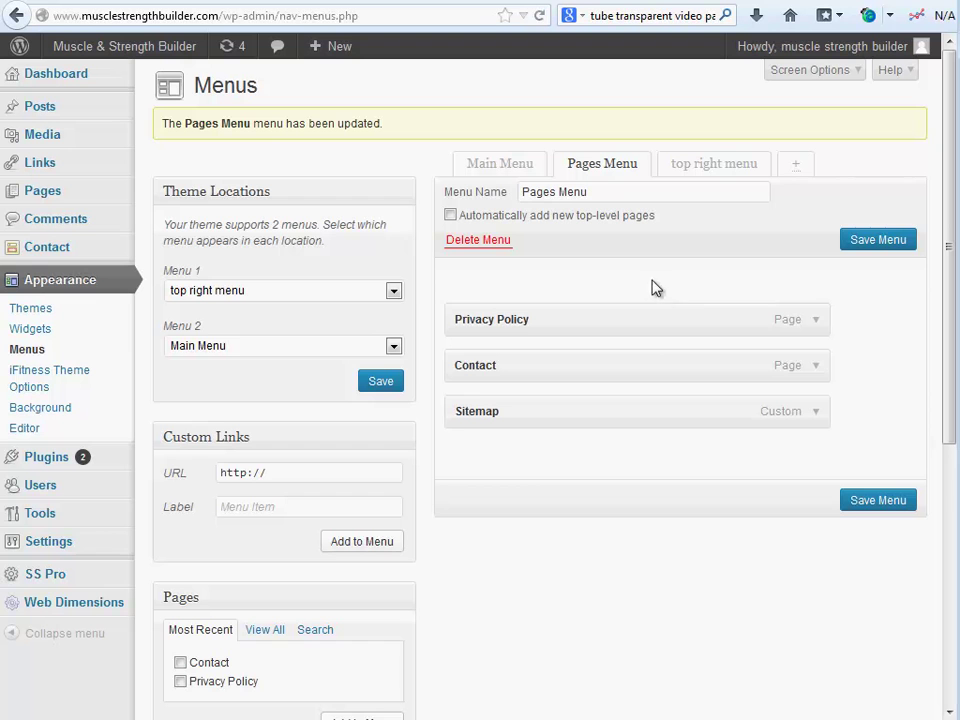
- Return to the live site's Muscle Cells category archive from the WordPress admin
{"action": "left_click", "coordinate": [32, 580]}
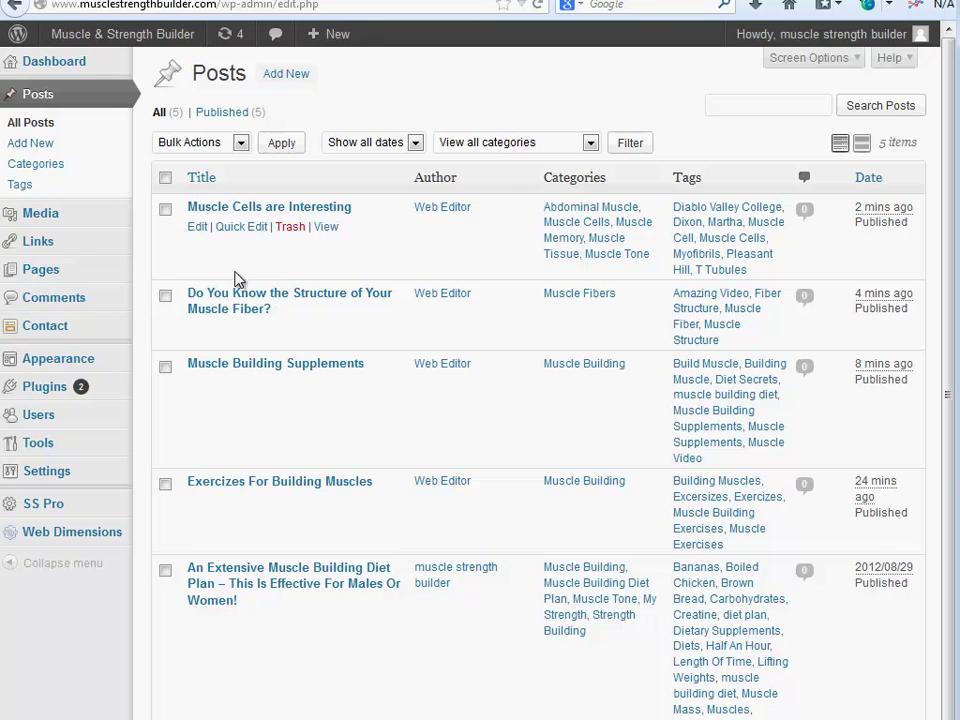
{"action": "mouse_move", "coordinate": [117, 47]}
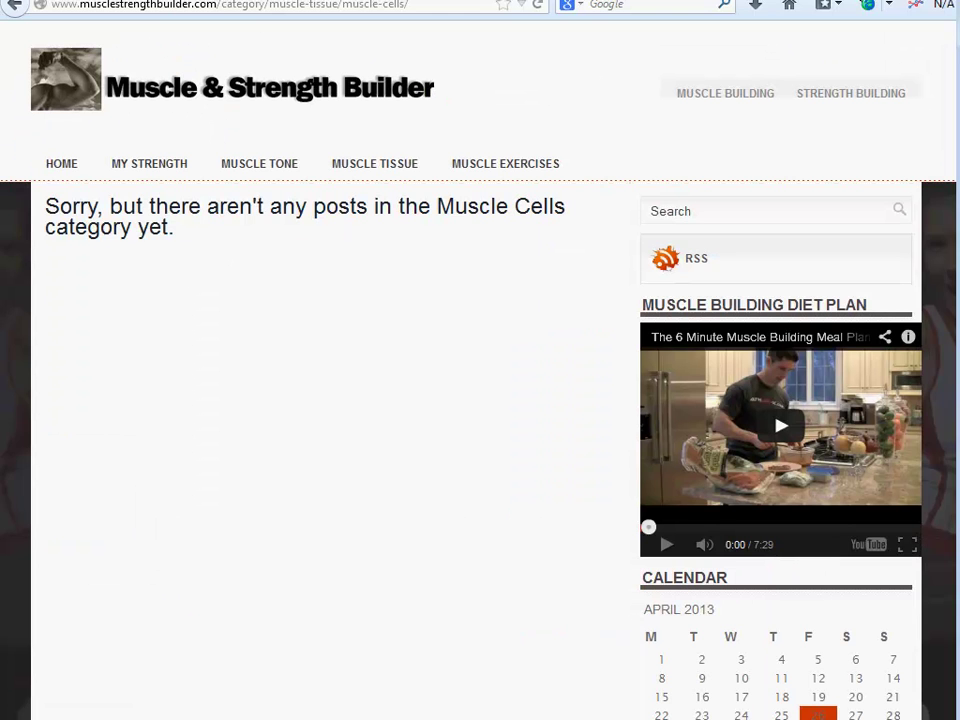
- Reload the Muscle Cells category archive to check which posts it lists
{"action": "mouse_move", "coordinate": [272, 180]}
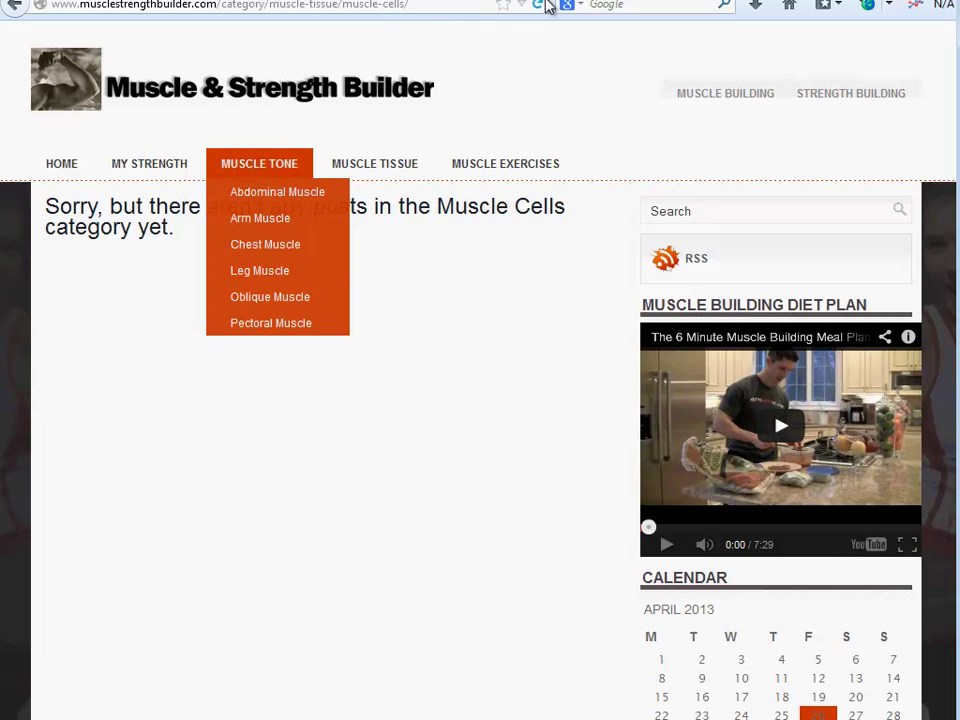
{"action": "left_click", "coordinate": [539, 5]}
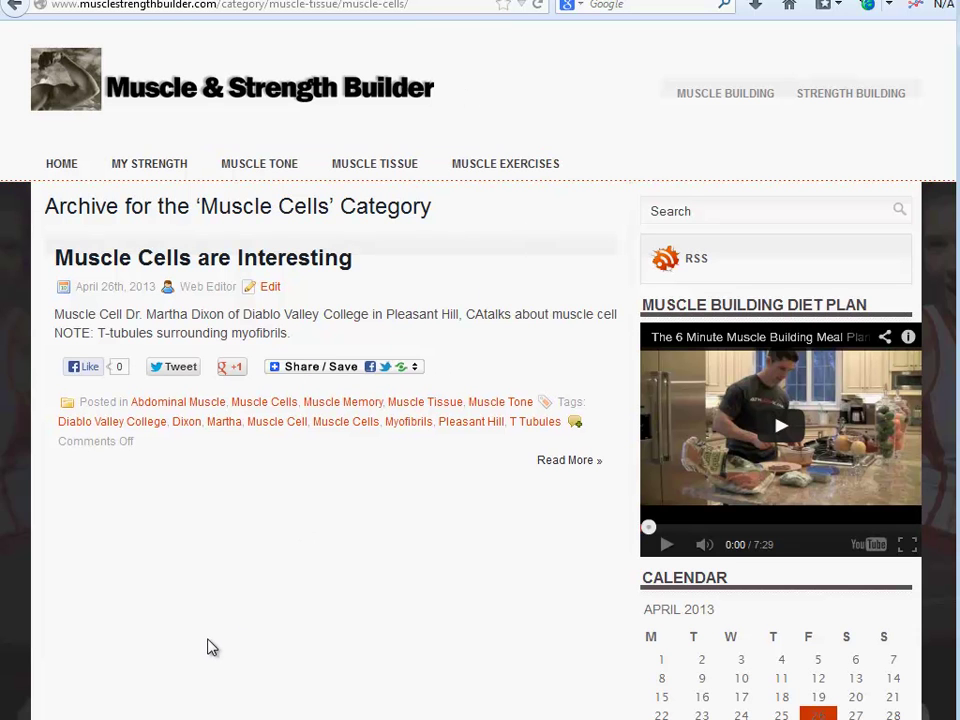
{"action": "mouse_move", "coordinate": [292, 178]}
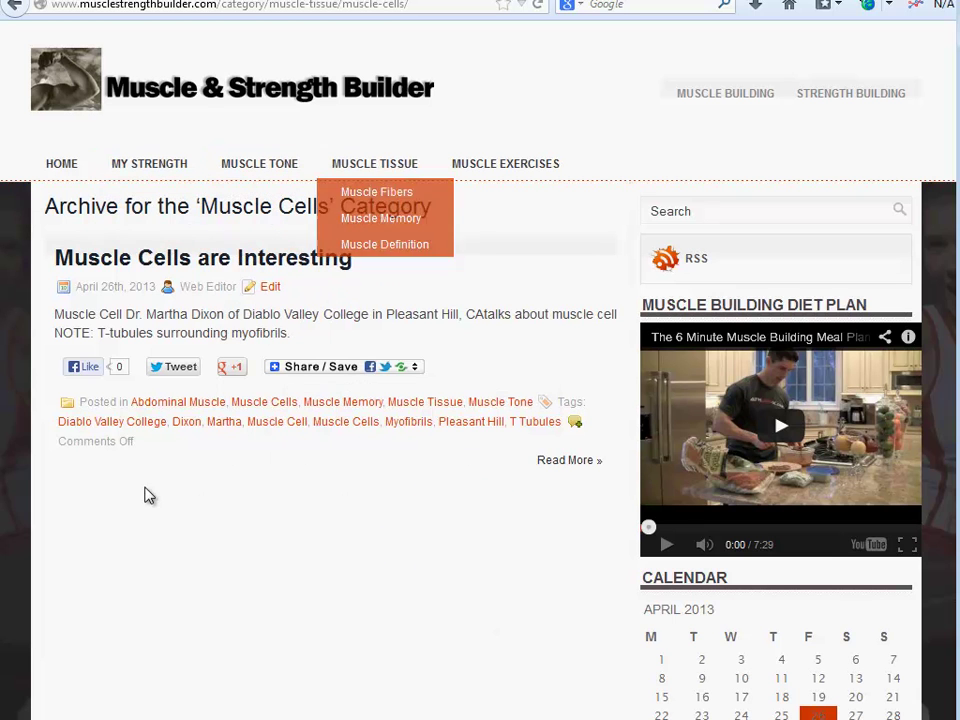
- Open the site's home page and examine the subcategories under My Strength, Muscle Tone and Muscle Tissue
{"action": "left_click", "coordinate": [64, 170]}
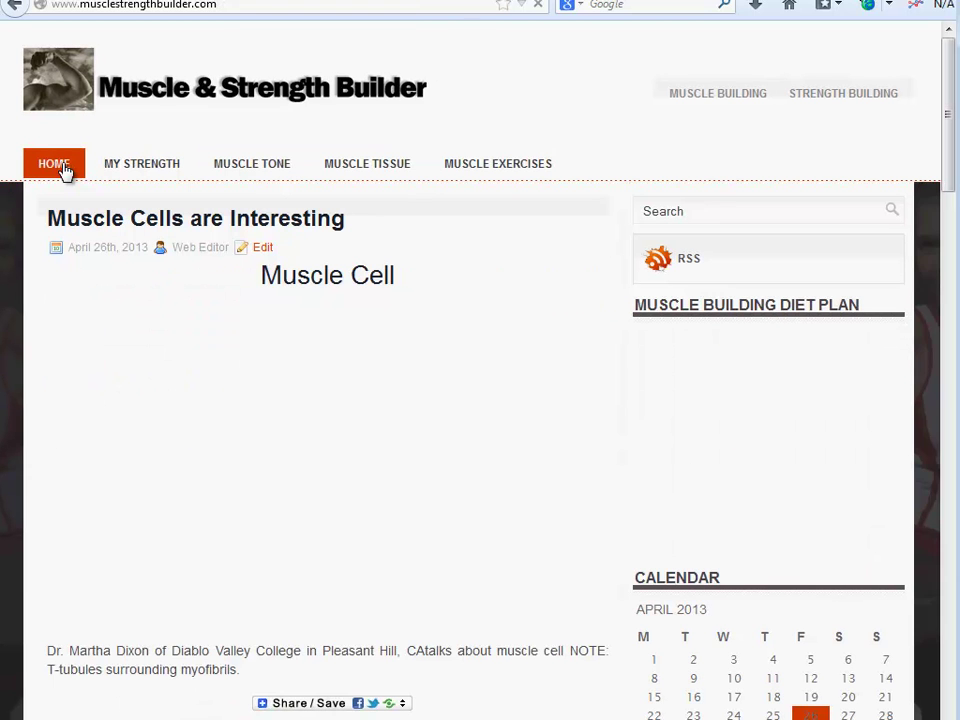
{"action": "mouse_move", "coordinate": [154, 171]}
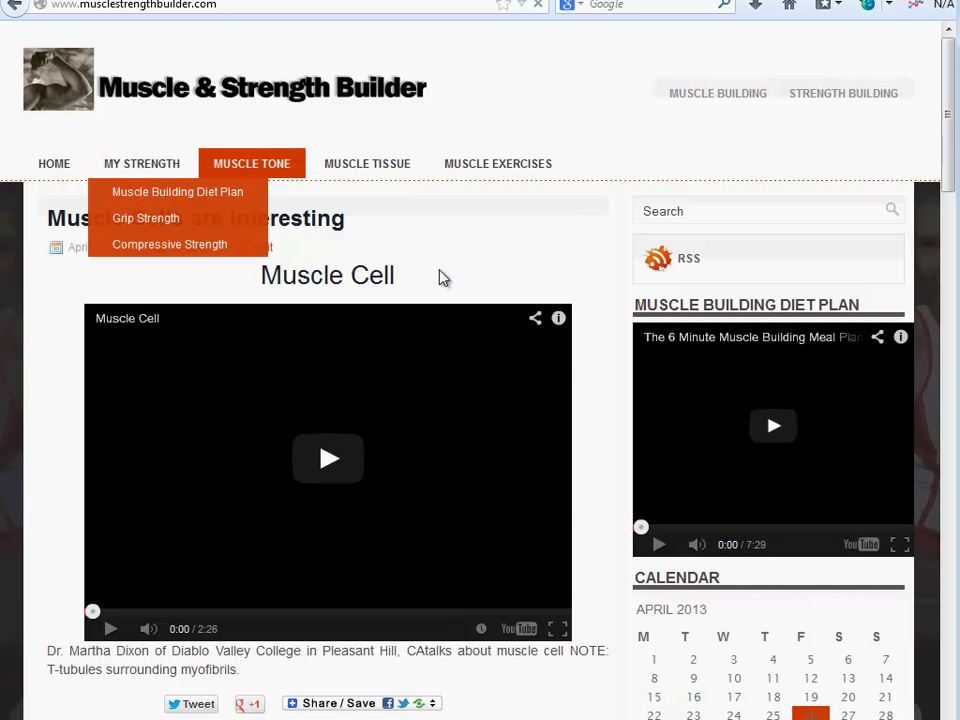
{"action": "mouse_move", "coordinate": [253, 161]}
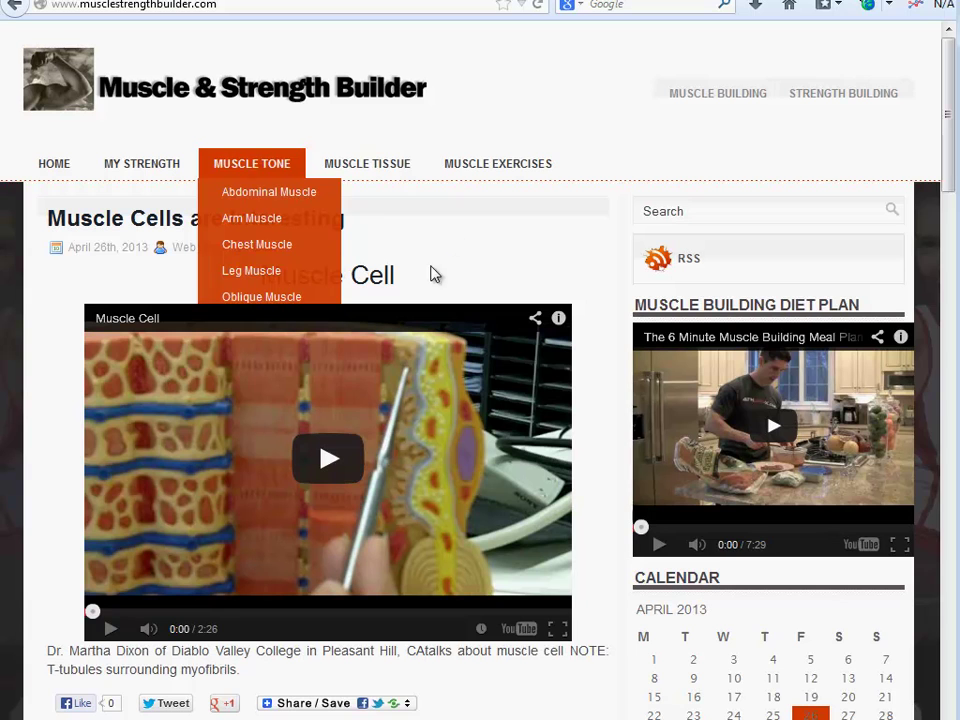
{"action": "mouse_move", "coordinate": [373, 174]}
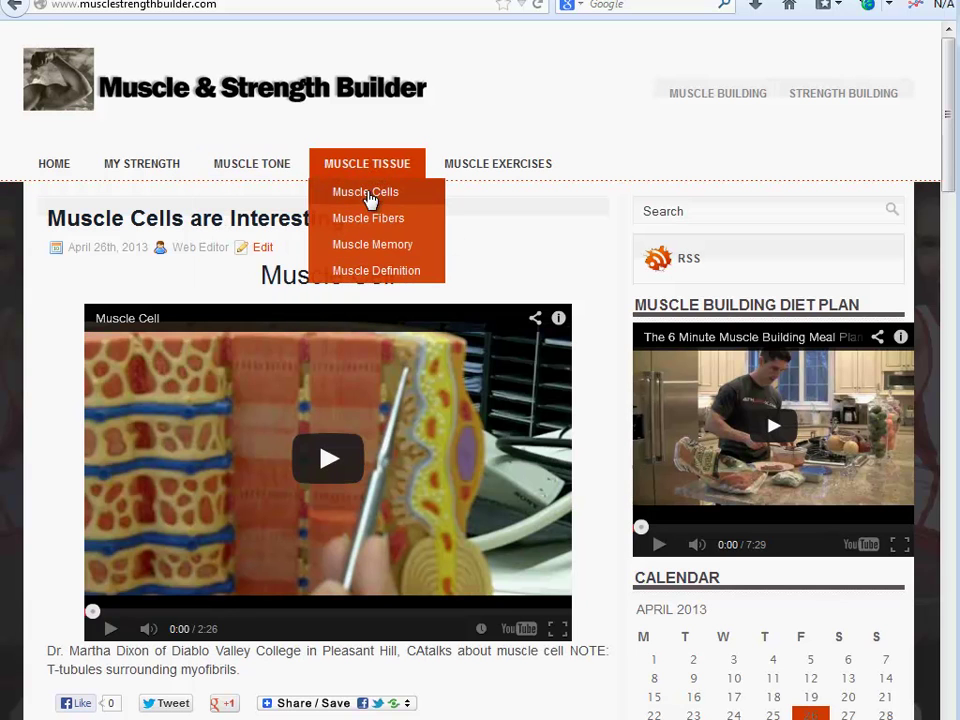